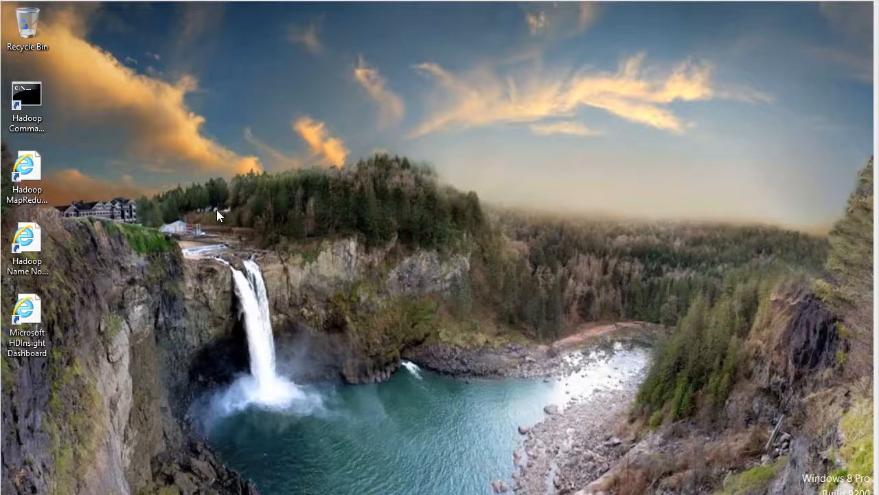
# Open the Hadoop Command Line from the desktop and run "hadoop version"
pyautogui.doubleClick(39, 117)
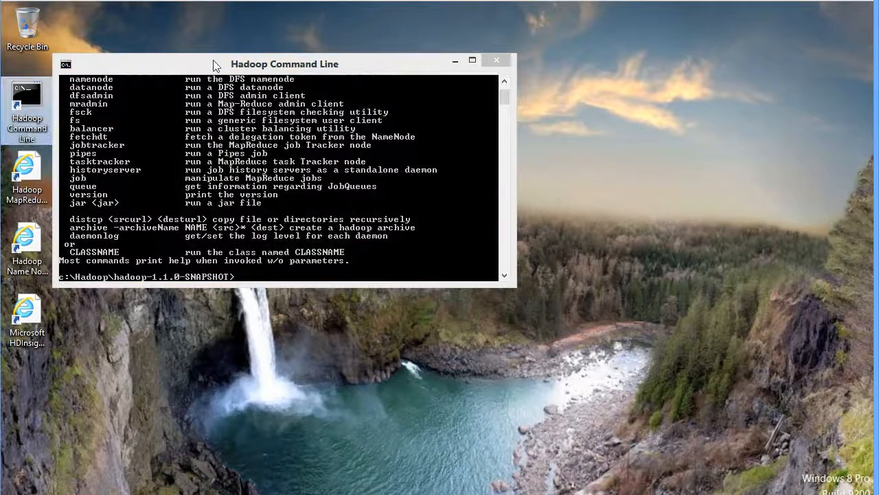
pyautogui.moveTo(215, 65); pyautogui.dragTo(527, 85)
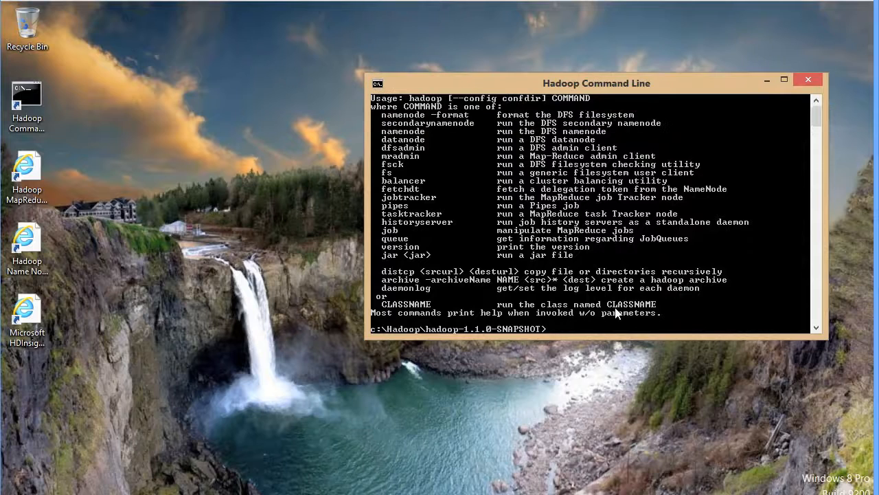
pyautogui.write('hadoop -')
pyautogui.write('ersion')
pyautogui.press('Return')
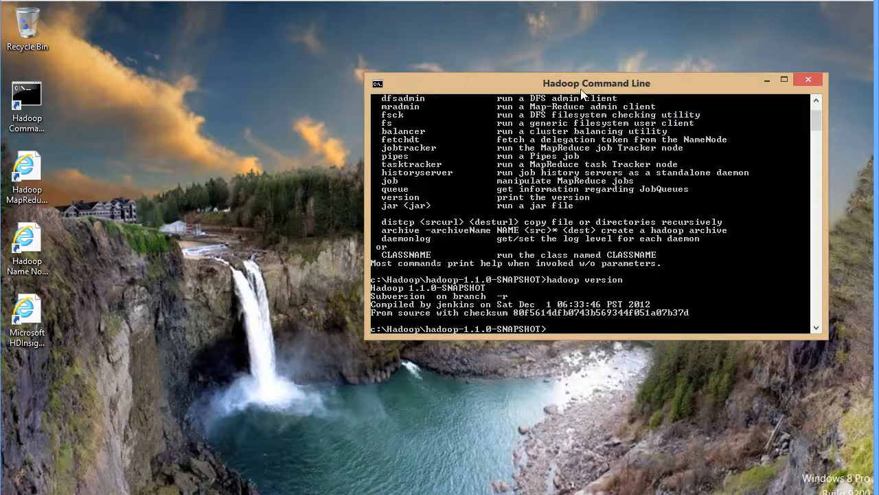
pyautogui.moveTo(578, 88); pyautogui.dragTo(526, 76)
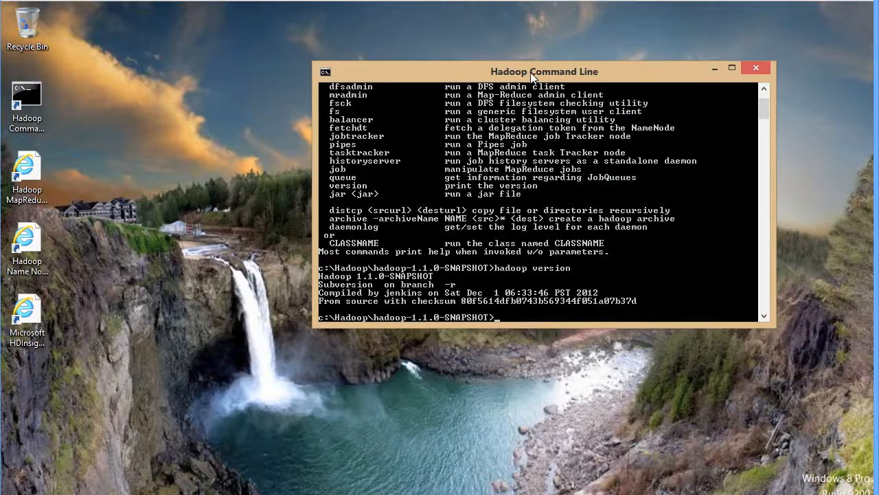
# Open the Microsoft HDInsight Dashboard from the desktop and close the leftover Big Data and Web Platform Installer browser tabs
pyautogui.click(31, 308)
pyautogui.doubleClick(31, 307)
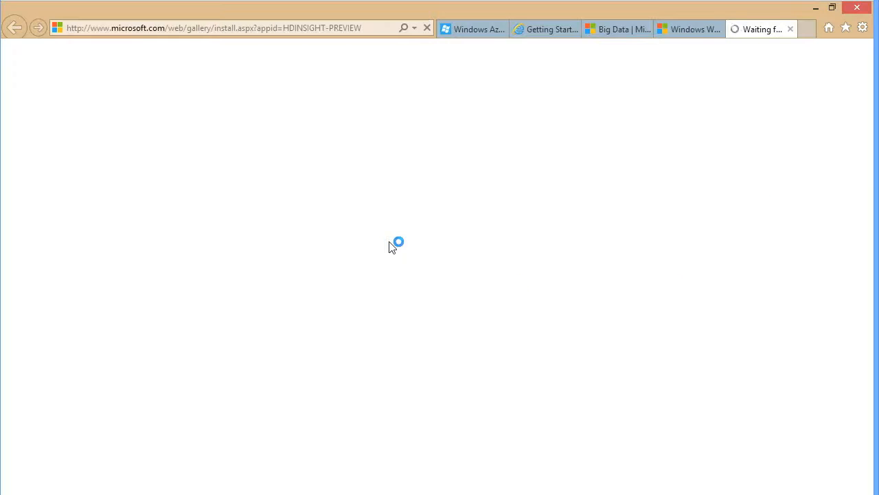
pyautogui.click(614, 30)
pyautogui.click(646, 29)
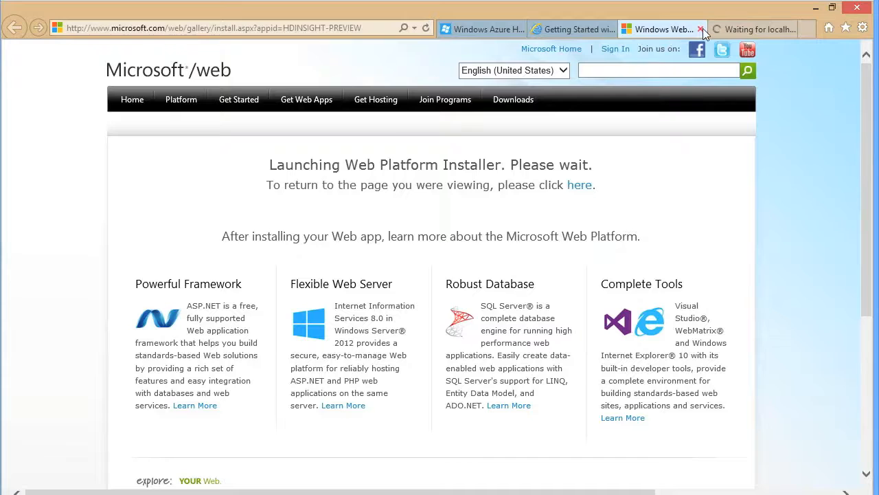
pyautogui.click(701, 29)
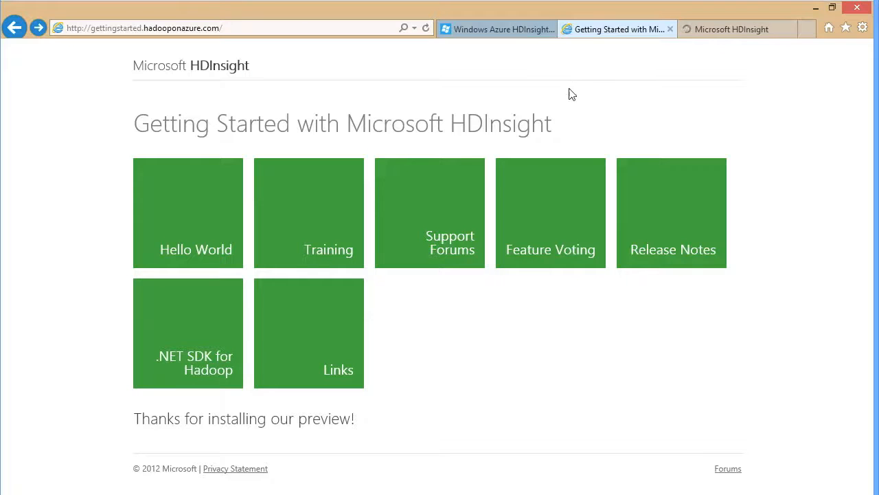
# Turn on intranet-level security settings for the HDInsight dashboard page at localhost:8085
pyautogui.click(744, 32)
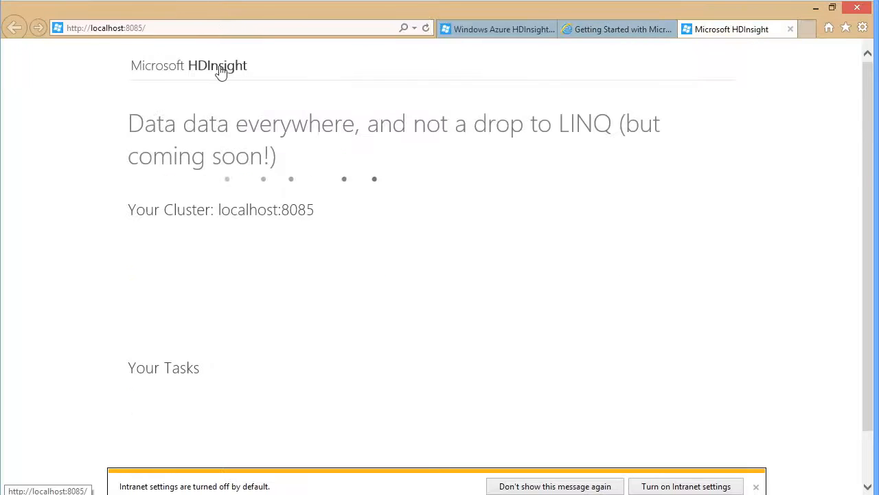
pyautogui.click(715, 490)
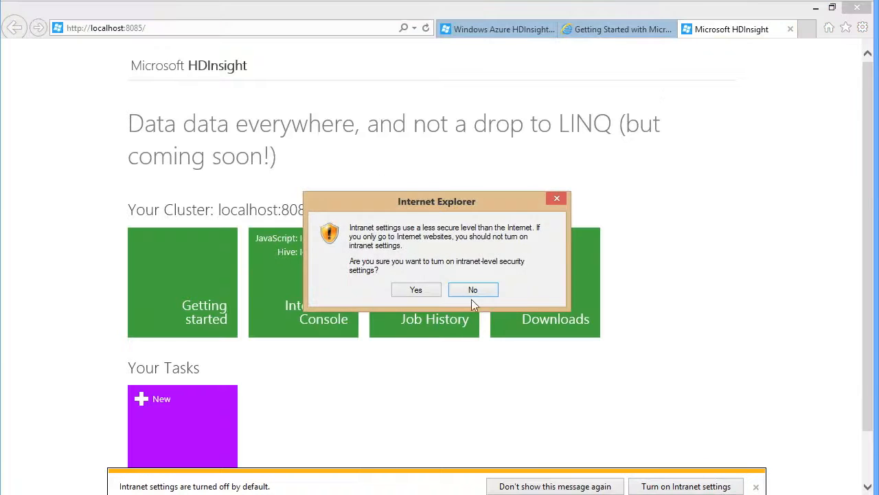
pyautogui.click(416, 290)
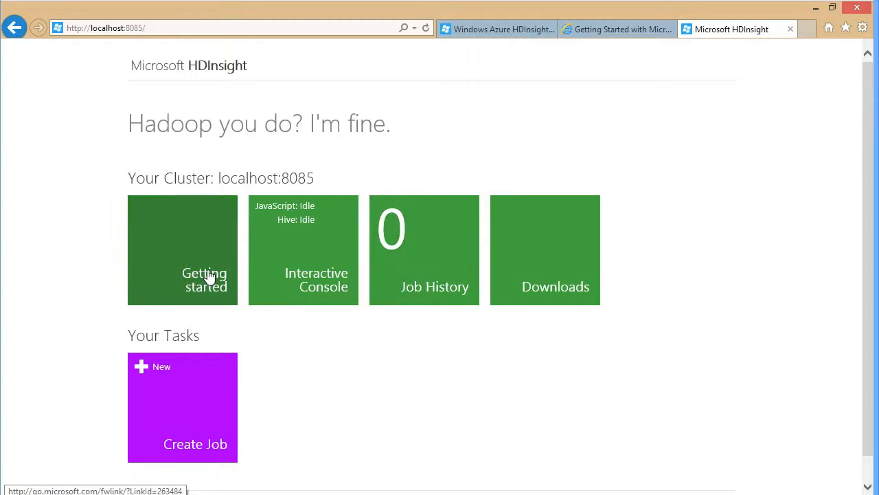
# View the existing Getting Started page, and open the dashboard's Getting started link in a new browser tab
pyautogui.click(618, 30)
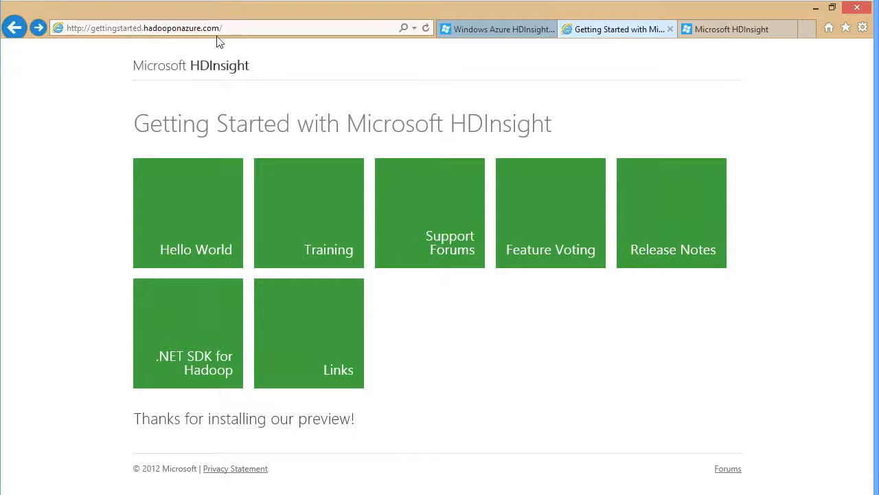
pyautogui.click(744, 32)
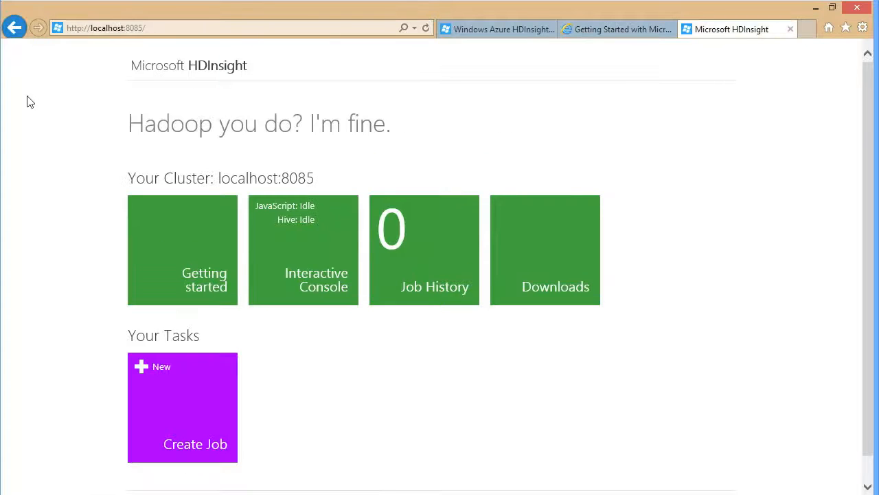
pyautogui.rightClick(205, 280)
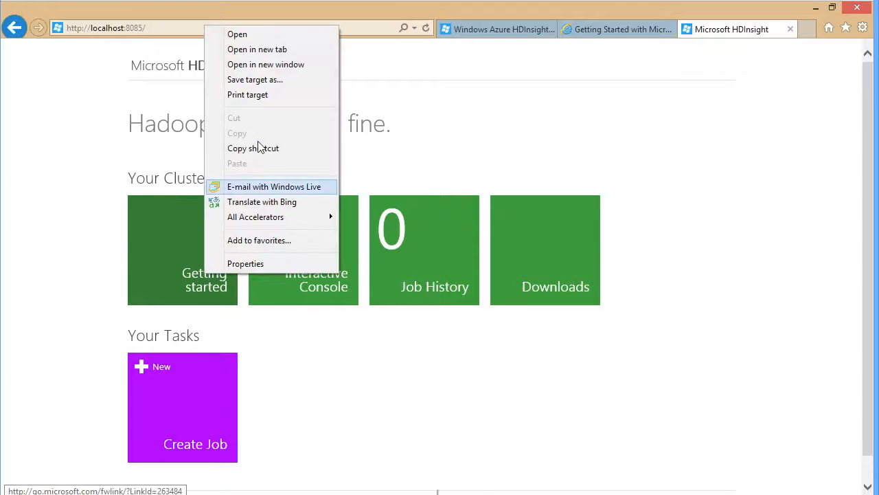
pyautogui.click(260, 52)
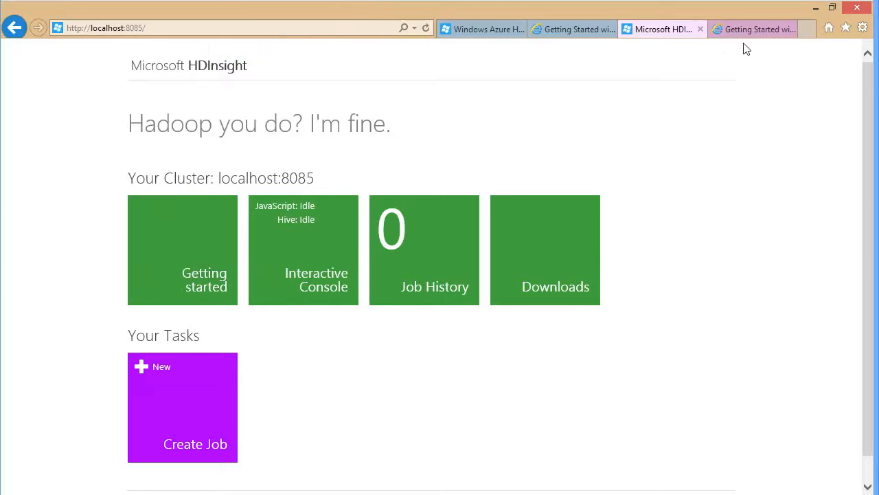
pyautogui.click(747, 32)
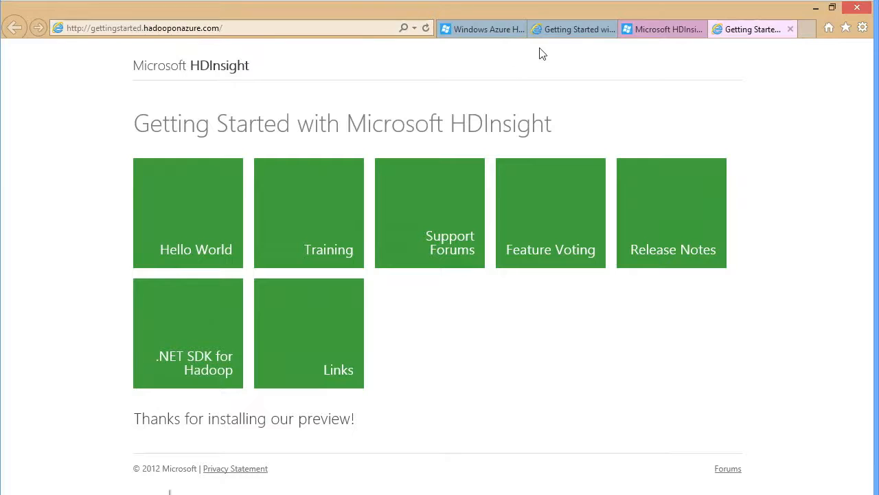
# Close the older duplicate Getting Started tab and the Windows Azure HDInsight tab
pyautogui.click(572, 30)
pyautogui.click(610, 29)
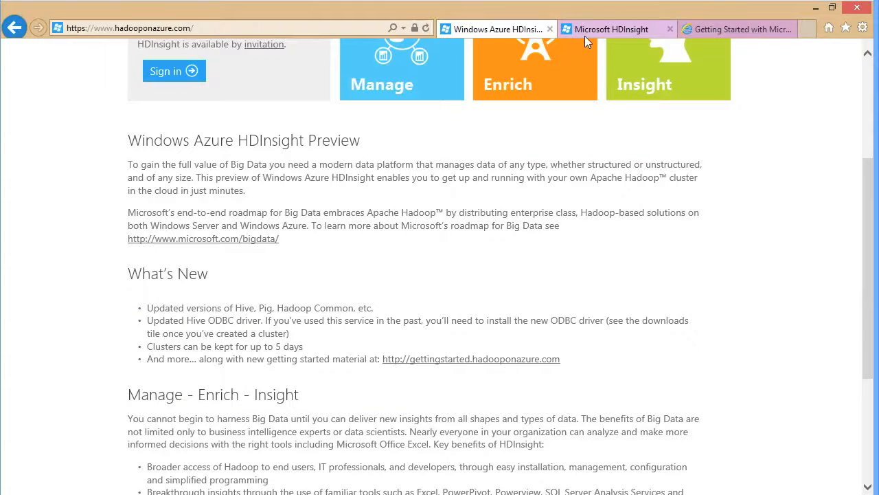
pyautogui.click(550, 29)
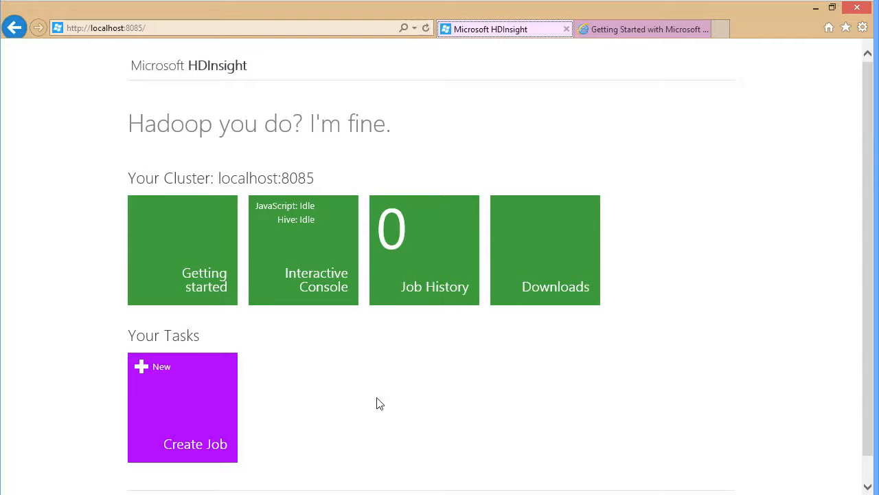
# Open the Interactive Console from the dashboard and run help() in the JavaScript console
pyautogui.click(306, 275)
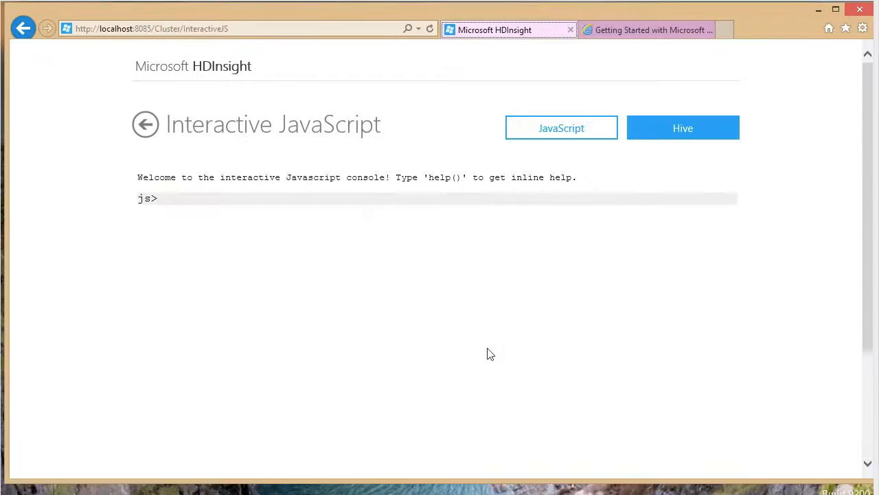
pyautogui.click(261, 199)
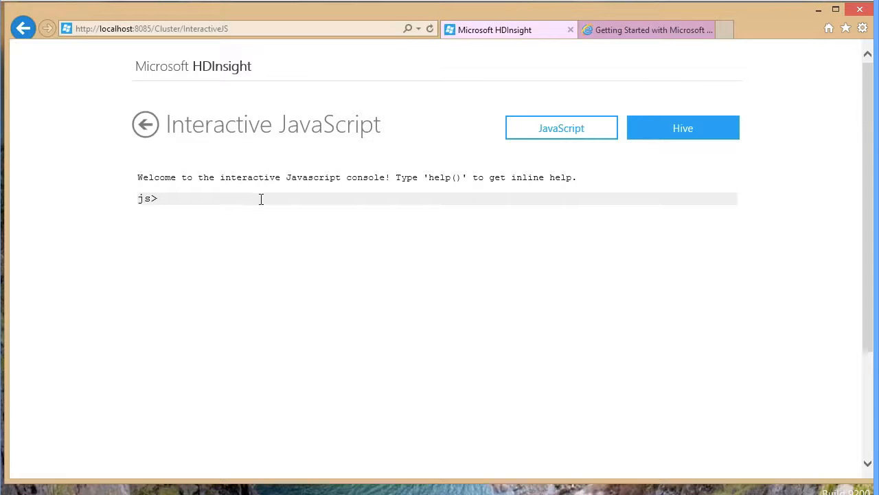
pyautogui.write('help()')
pyautogui.press('Return')
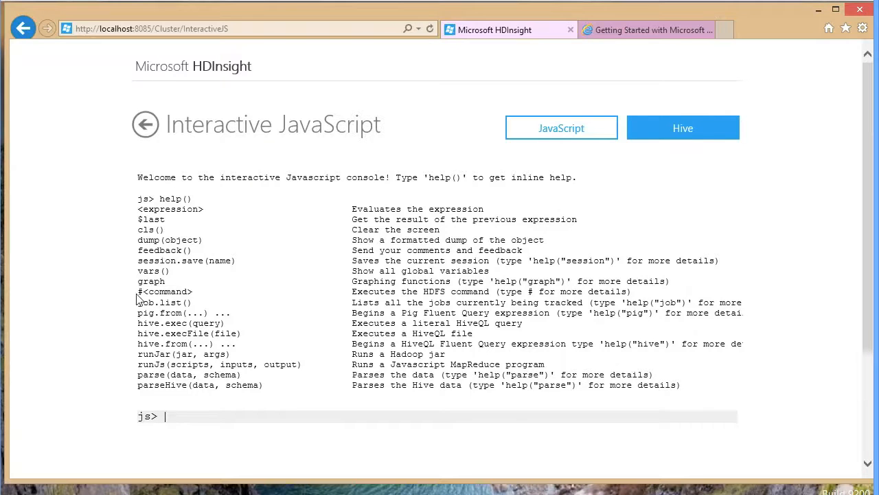
# Highlight the #<command> entry in the help list and list the HDFS user directory with #ls
pyautogui.moveTo(138, 294); pyautogui.dragTo(628, 291)
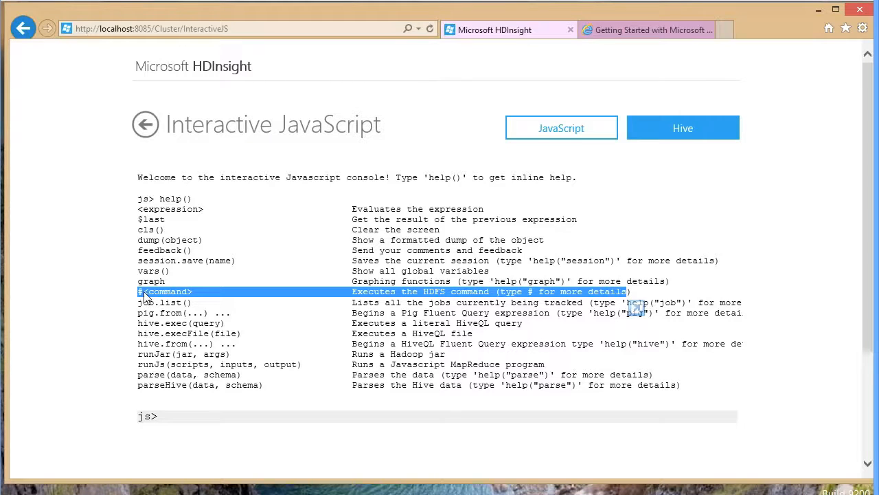
pyautogui.click(164, 415)
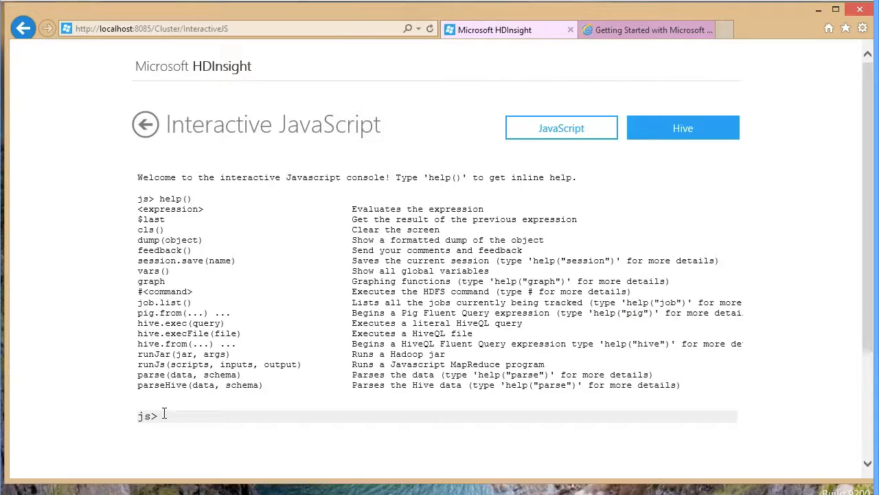
pyautogui.write('#ls')
pyautogui.press('Return')
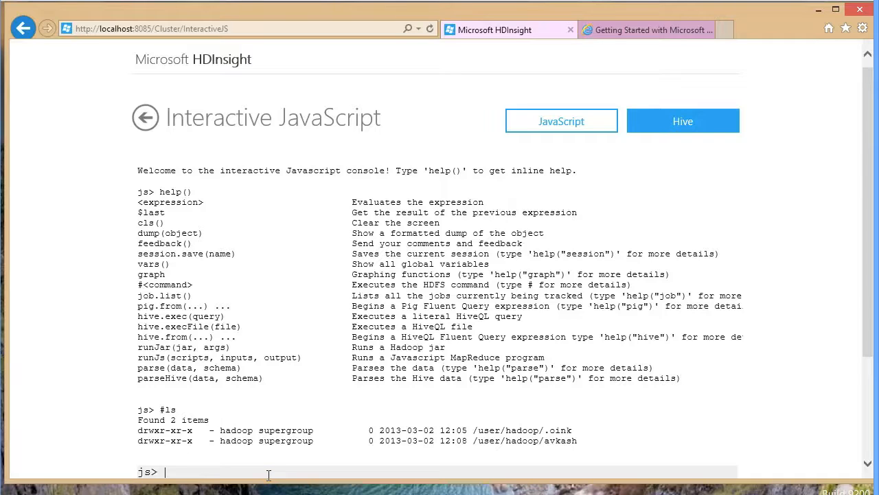
# Create an HDFS directory named testhadoop with the #mkdir command
pyautogui.write('#mkd')
pyautogui.press('BackSpace')
pyautogui.press('BackSpace')
pyautogui.write('kdir testhadoop')
pyautogui.press('Return')
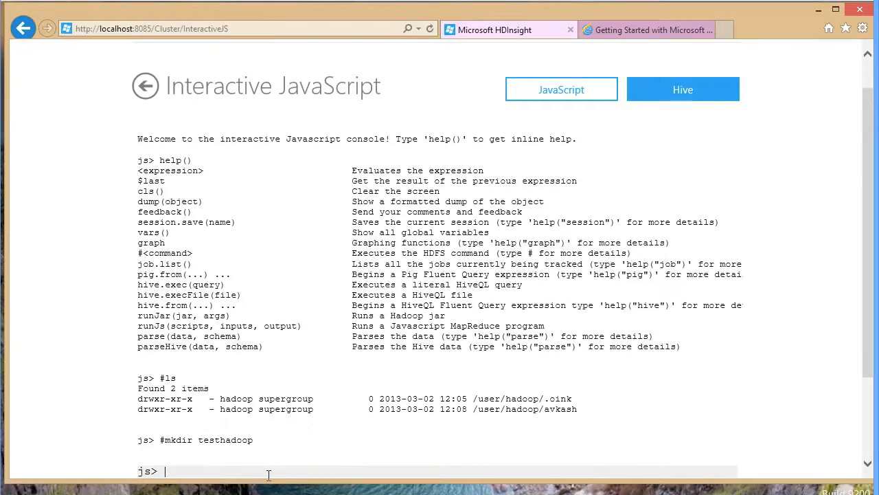
# Check for the testhadoop directory by running the #ls listing twice
pyautogui.write('#ls')
pyautogui.press('Return')
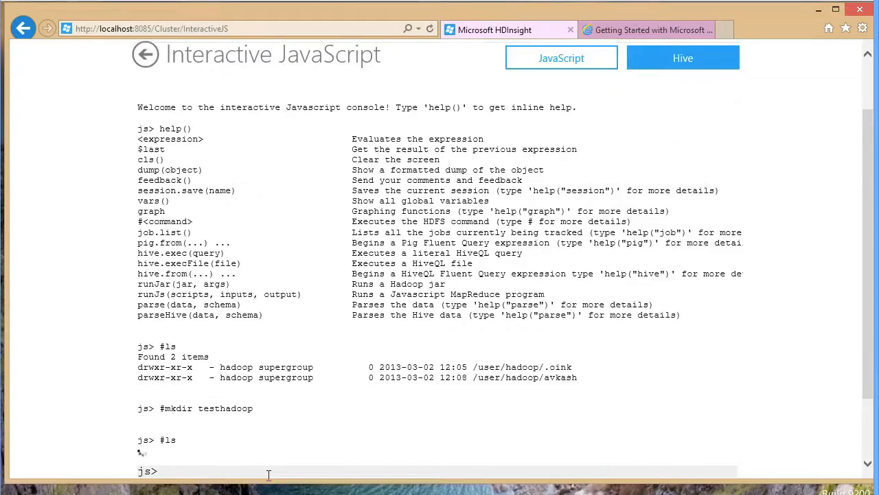
pyautogui.press('Up')
pyautogui.press('Up')
pyautogui.press('Down')
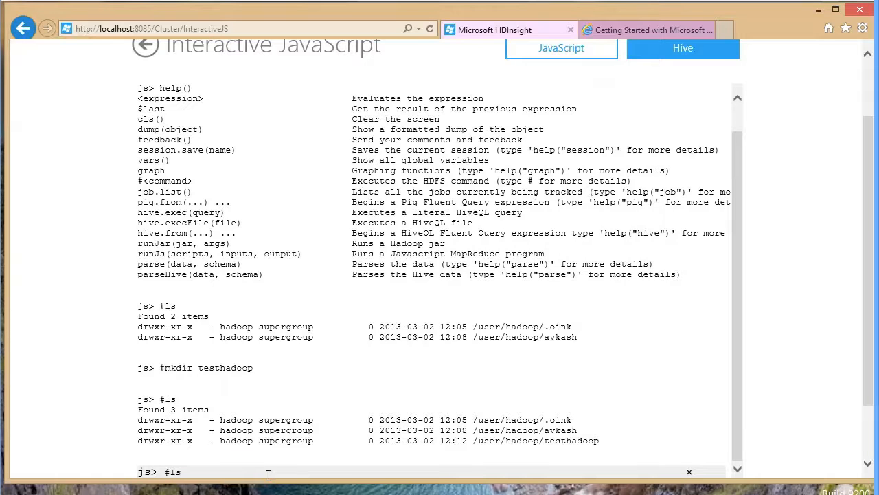
pyautogui.press('Return')
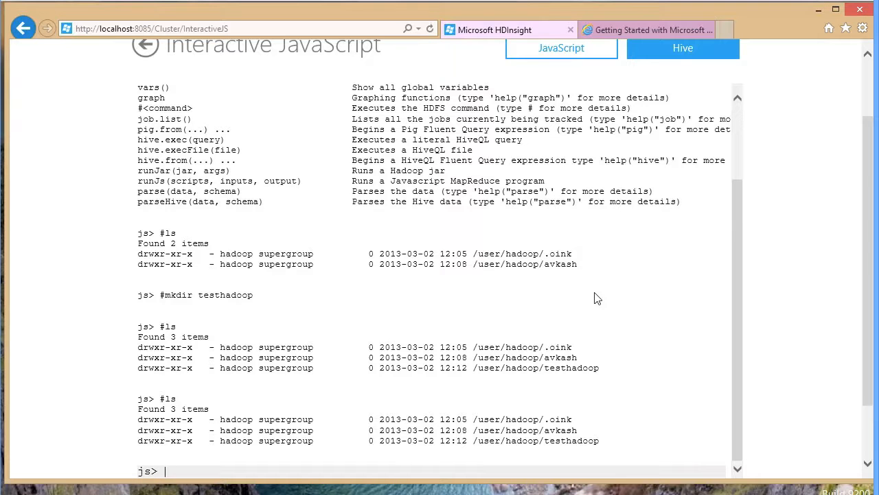
# Search the Windows settings for "services" and open the local Services console
pyautogui.press('super')
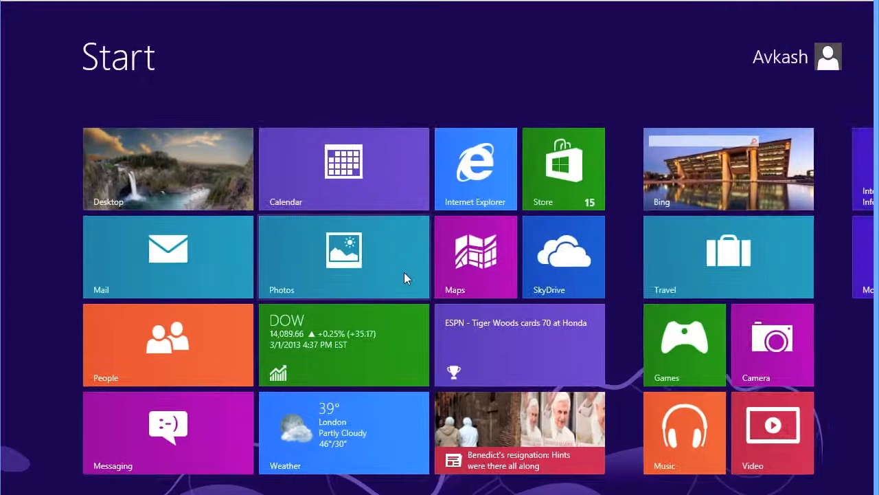
pyautogui.write('ser')
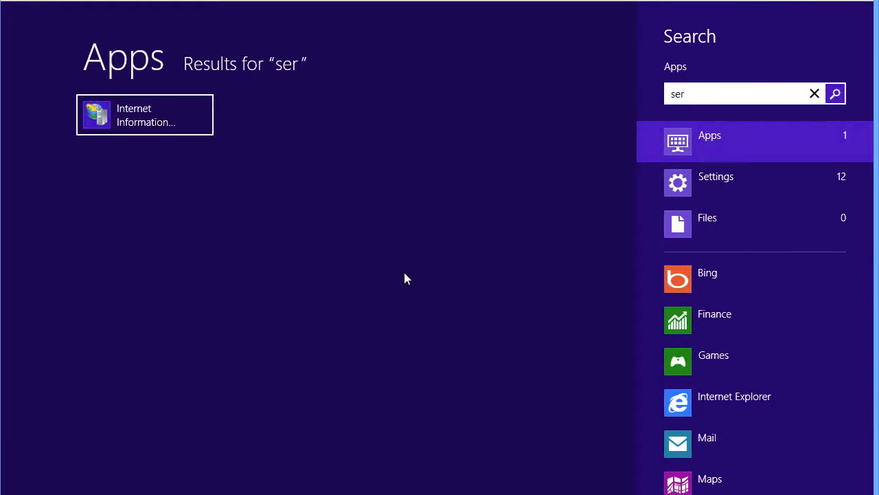
pyautogui.press('BackSpace')
pyautogui.press('BackSpace')
pyautogui.write('ervi')
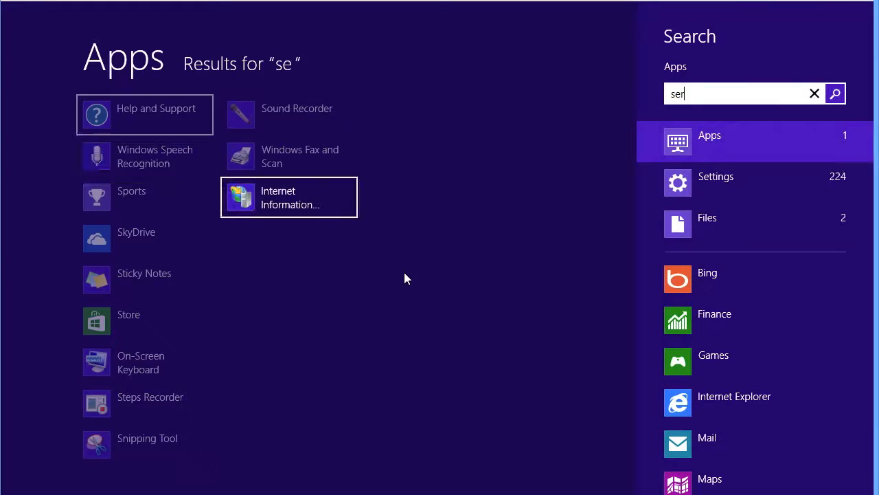
pyautogui.write('ces')
pyautogui.press('BackSpace')
pyautogui.press('BackSpace')
pyautogui.press('BackSpace')
pyautogui.press('BackSpace')
pyautogui.press('BackSpace')
pyautogui.press('BackSpace')
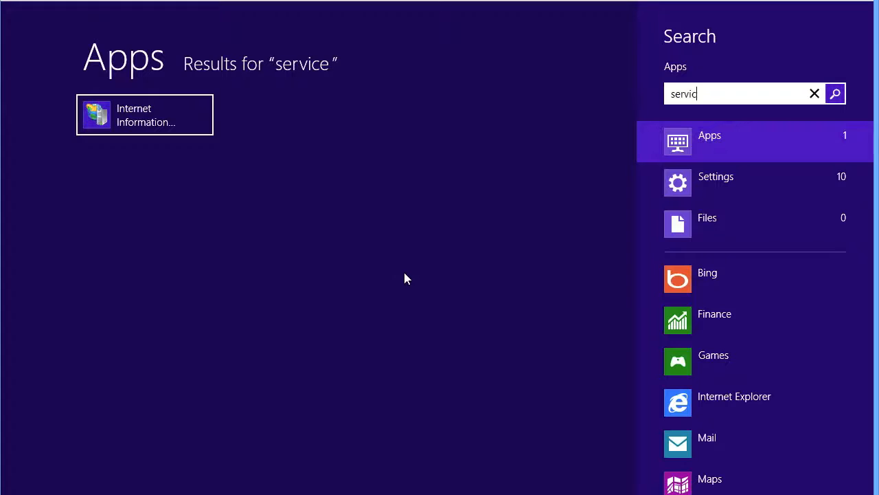
pyautogui.press('BackSpace')
pyautogui.press('BackSpace')
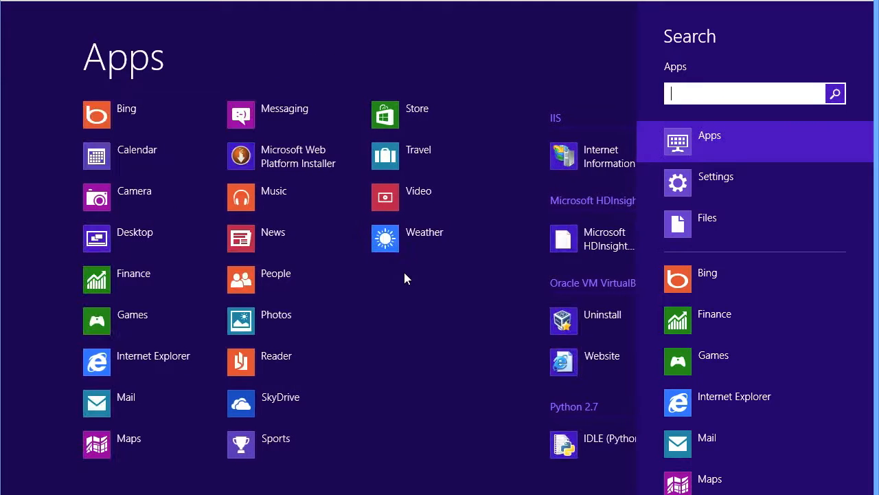
pyautogui.write('sett')
pyautogui.press('BackSpace')
pyautogui.press('BackSpace')
pyautogui.press('BackSpace')
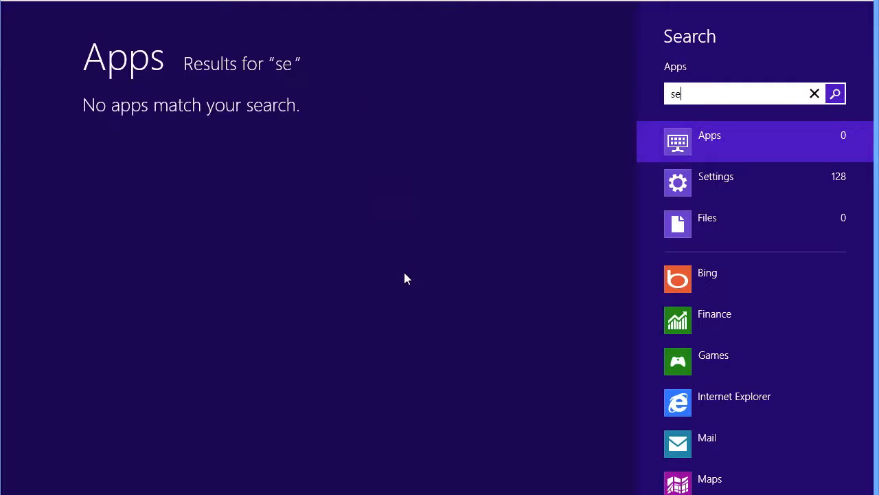
pyautogui.write('ervices')
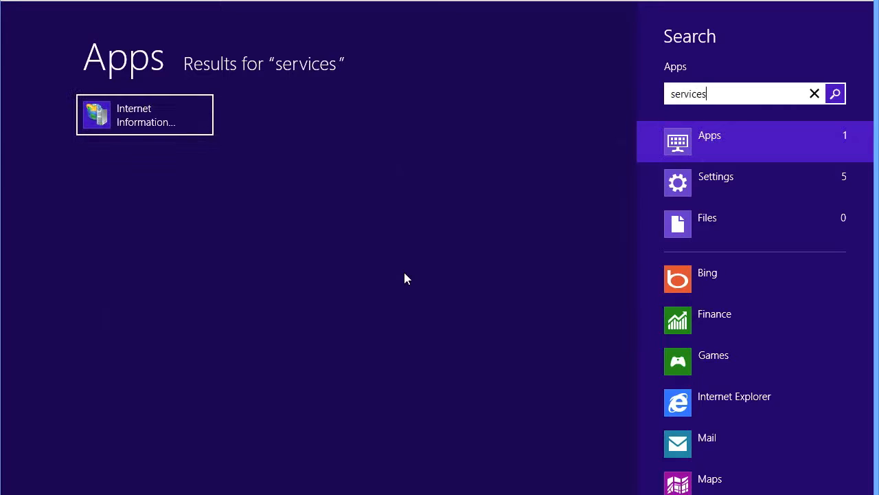
pyautogui.click(725, 182)
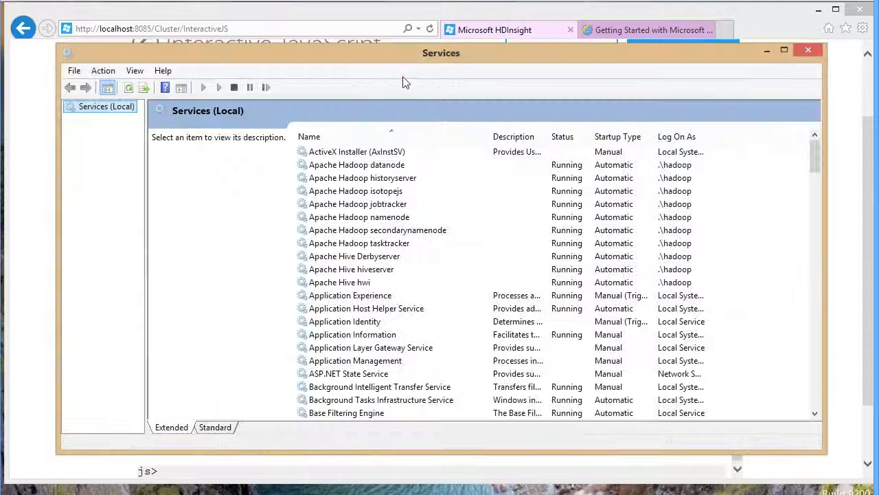
# Select the Apache Hadoop datanode service and widen the Log On As column to show the full account names
pyautogui.moveTo(402, 81); pyautogui.dragTo(364, 30)
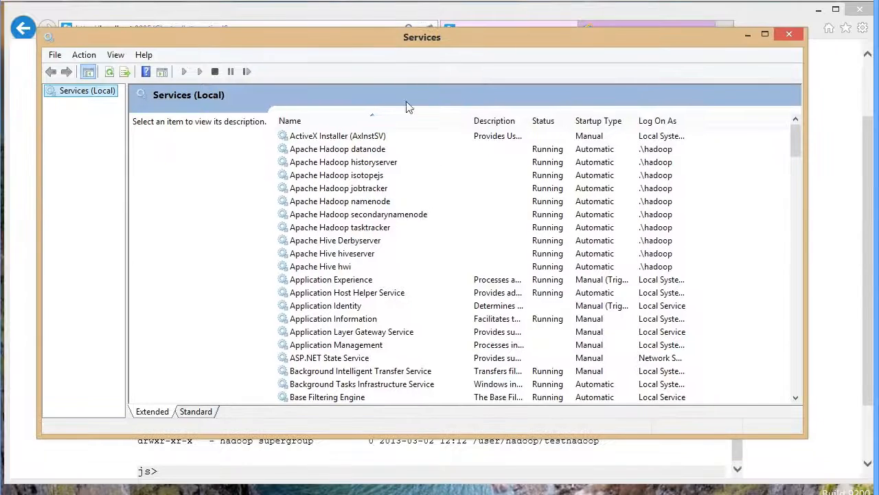
pyautogui.click(326, 150)
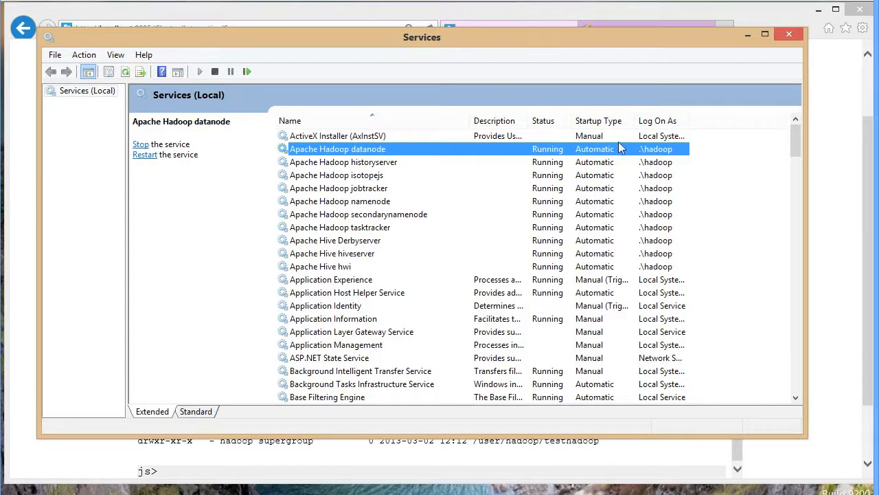
pyautogui.moveTo(636, 120); pyautogui.dragTo(741, 122)
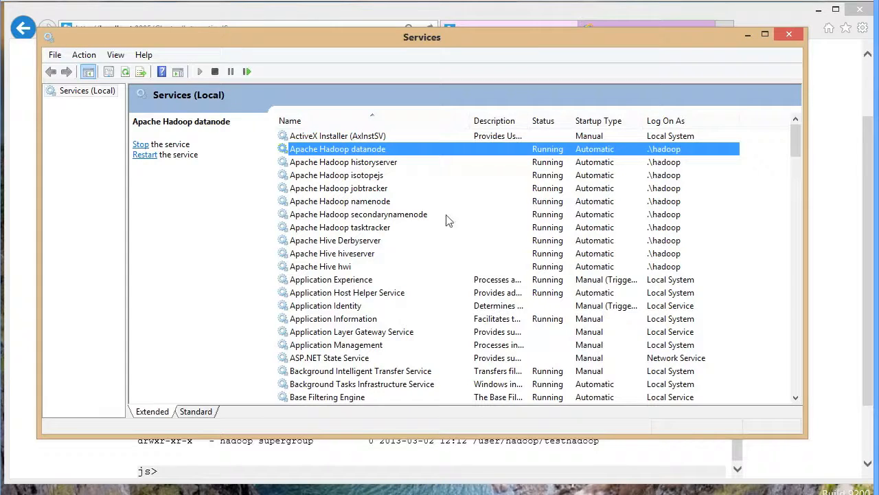
# Go through the Apache Hadoop services historyserver, isotopejs, jobtracker, namenode and tasktracker, ending on isotopejs
pyautogui.click(337, 162)
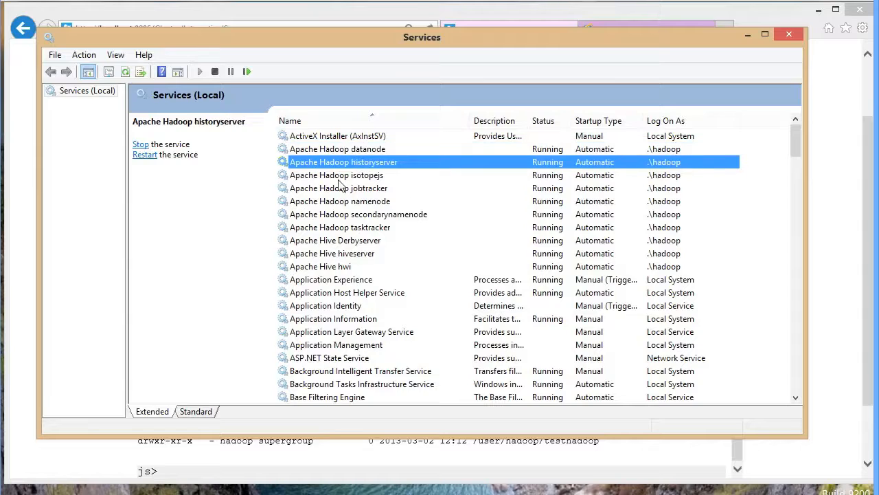
pyautogui.click(340, 175)
pyautogui.click(344, 193)
pyautogui.click(342, 204)
pyautogui.click(358, 230)
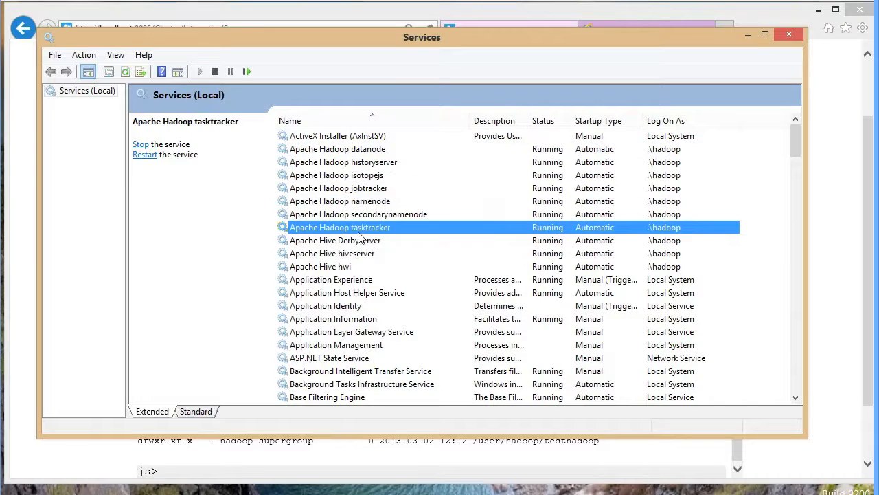
pyautogui.click(363, 179)
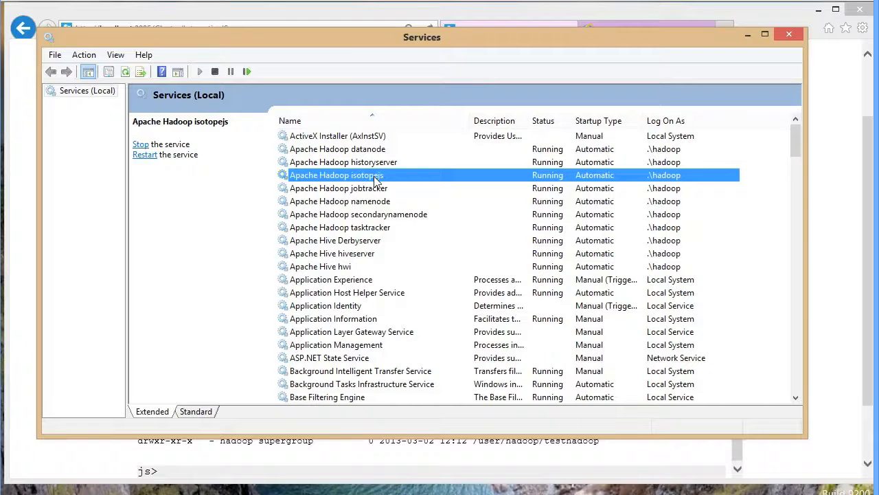
# Check the available control commands for the Apache Hadoop namenode service without running any, and close the Services console
pyautogui.moveTo(323, 38); pyautogui.dragTo(303, 88)
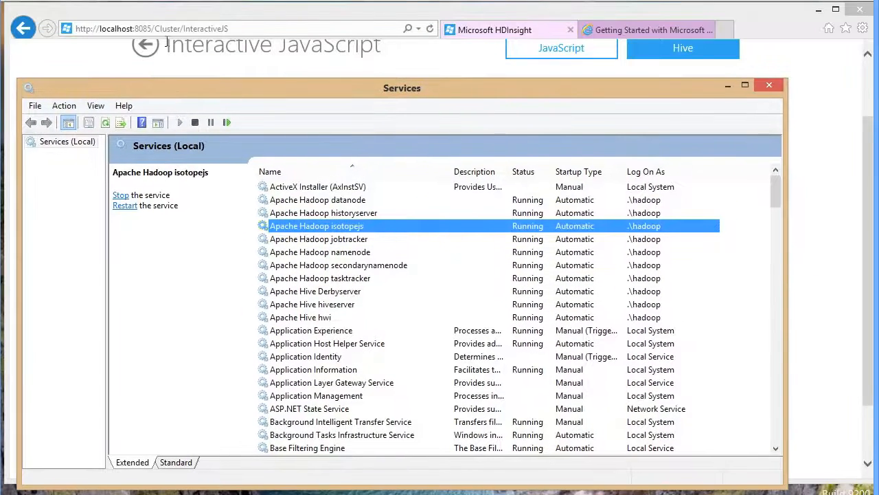
pyautogui.moveTo(230, 92); pyautogui.dragTo(265, 51)
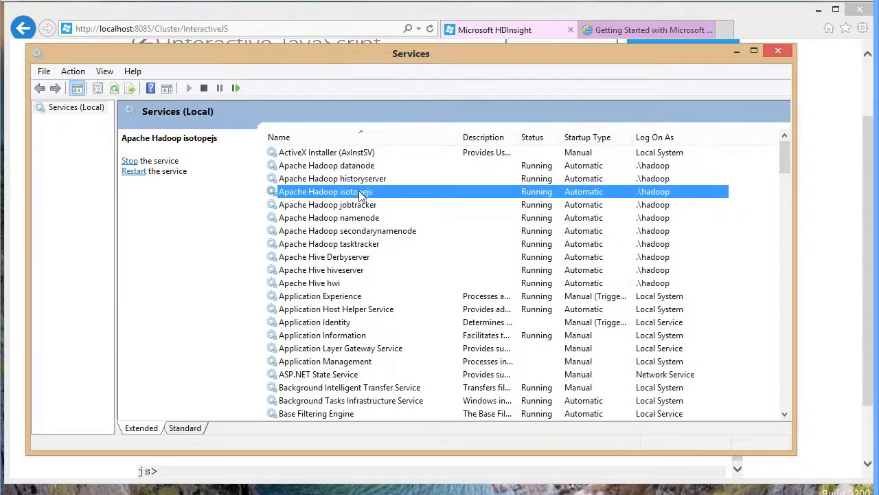
pyautogui.click(364, 219)
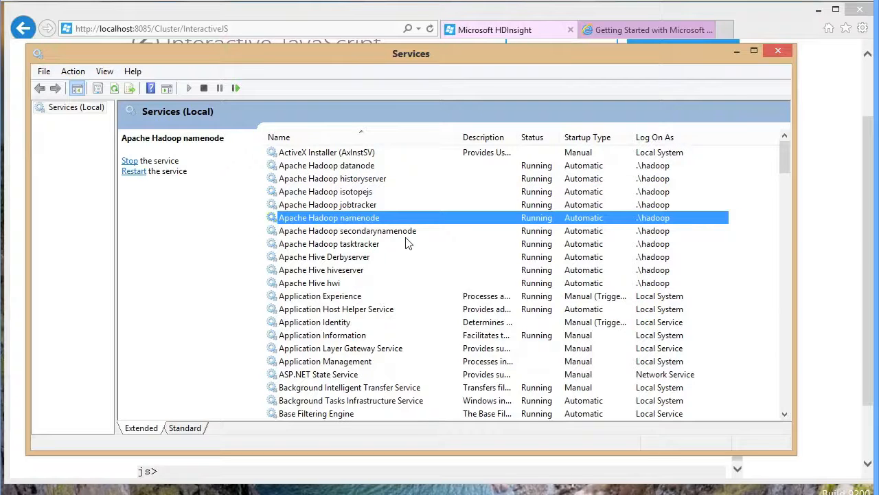
pyautogui.rightClick(369, 220)
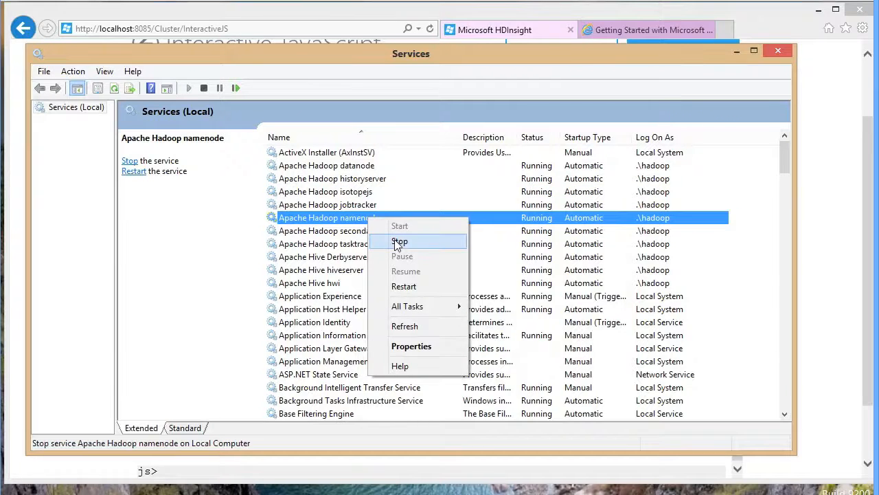
pyautogui.click(347, 197)
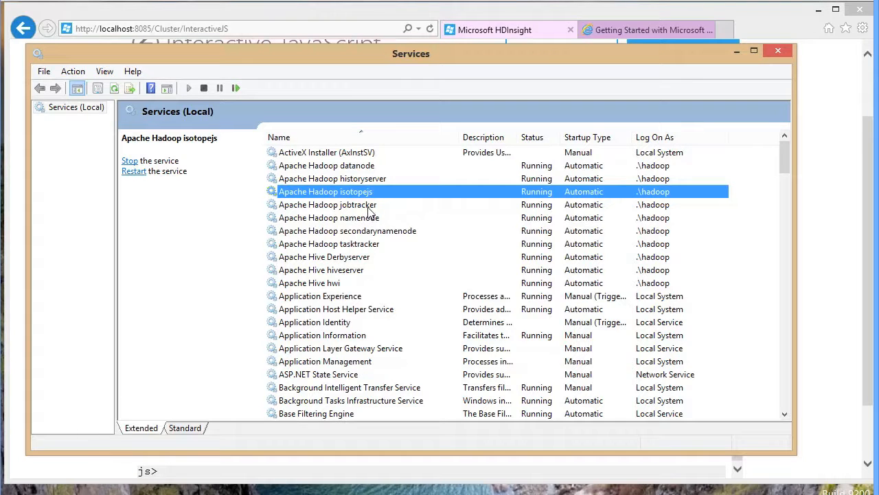
pyautogui.click(778, 53)
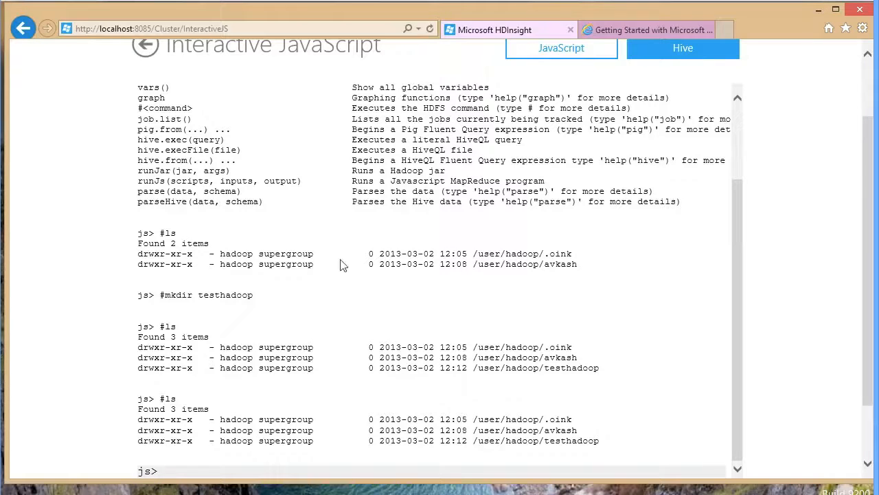
# Minimize the browser and open the Hadoop MapReduce status page from its desktop shortcut
pyautogui.scroll(3, 726, 288)
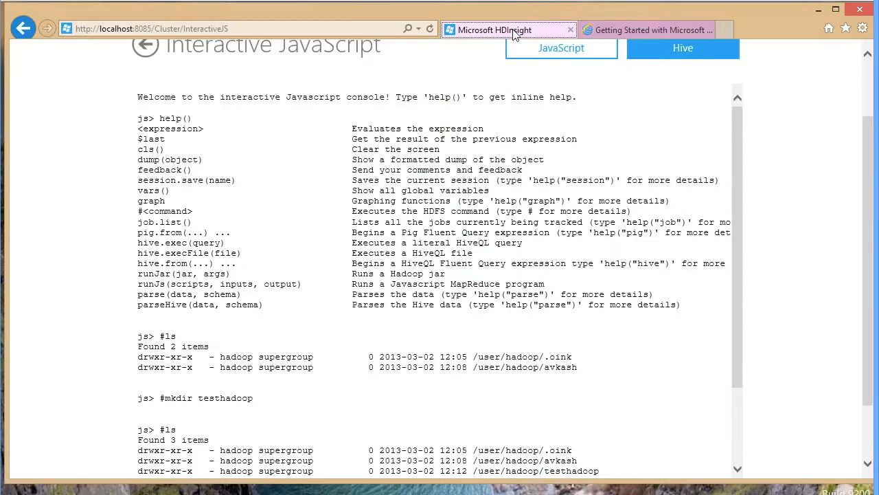
pyautogui.click(819, 9)
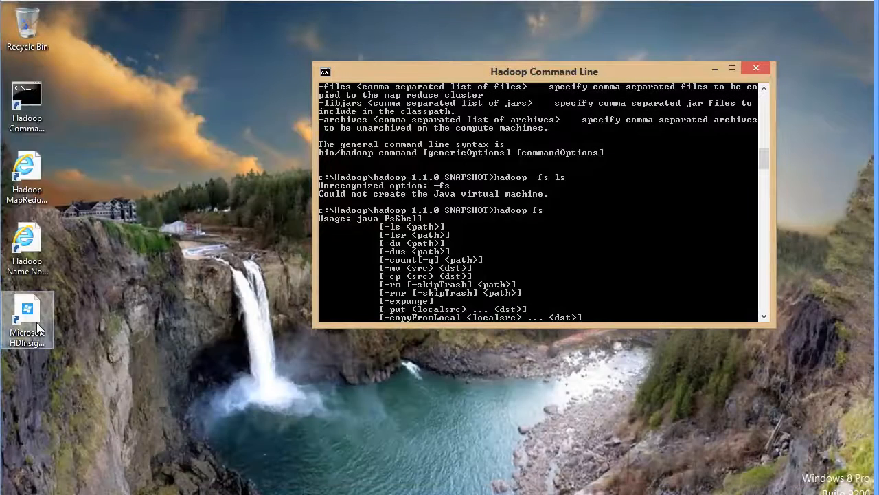
pyautogui.click(31, 178)
pyautogui.doubleClick(31, 180)
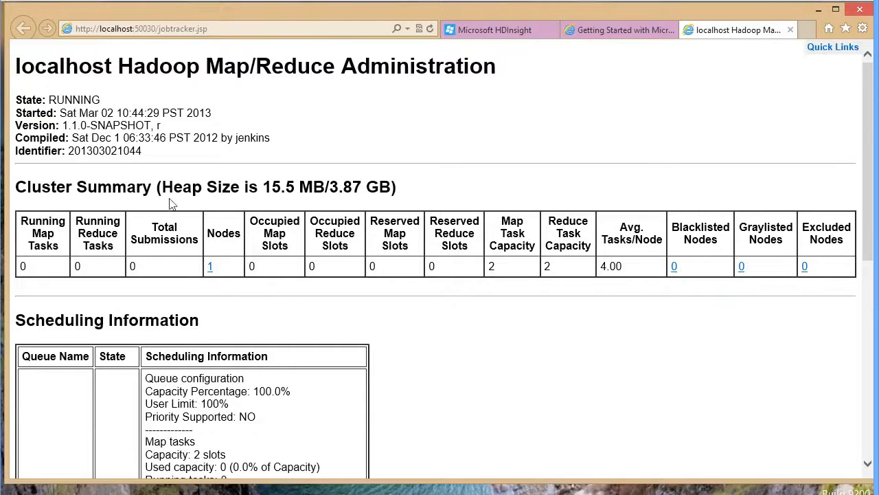
# Inspect the list of active task trackers for the cluster's nodes, and review the whole Map/Reduce Administration page
pyautogui.click(211, 268)
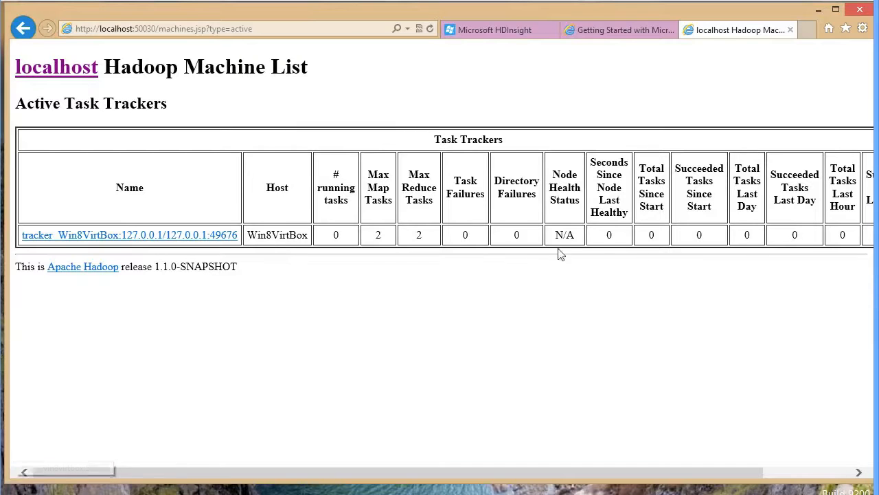
pyautogui.moveTo(683, 473); pyautogui.dragTo(114, 169)
pyautogui.click(24, 27)
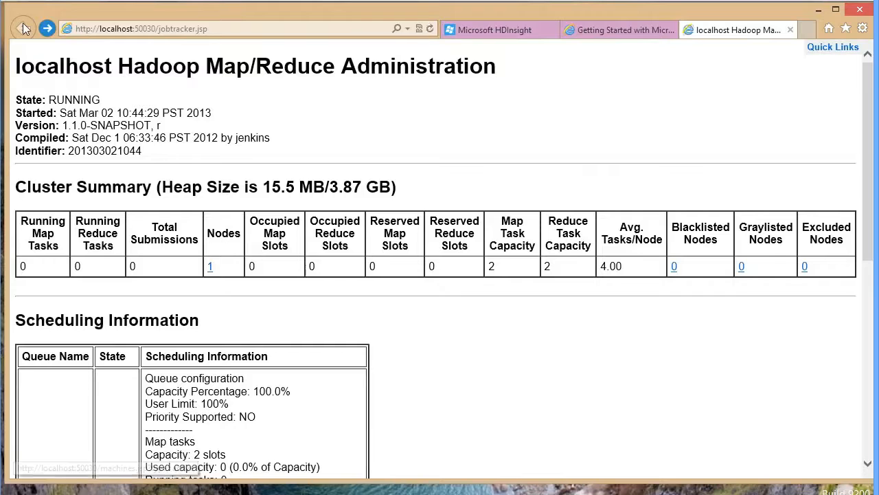
pyautogui.scroll(-6, 550, 404)
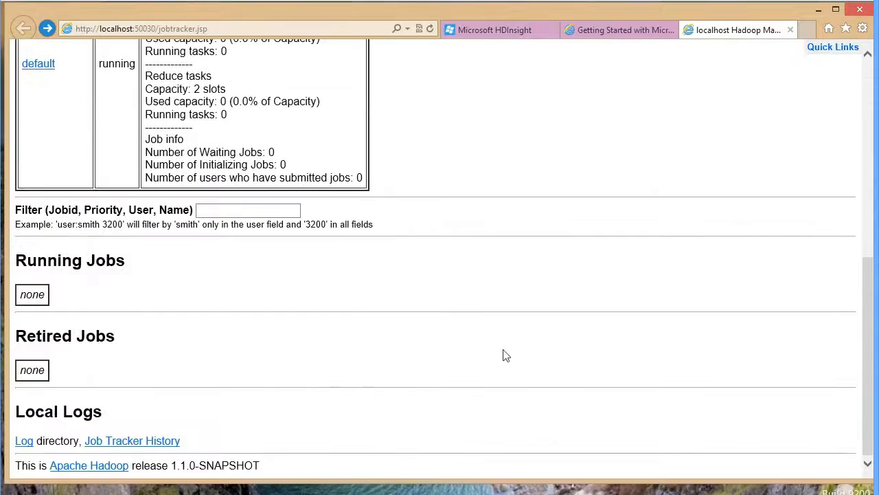
pyautogui.scroll(5, 505, 356)
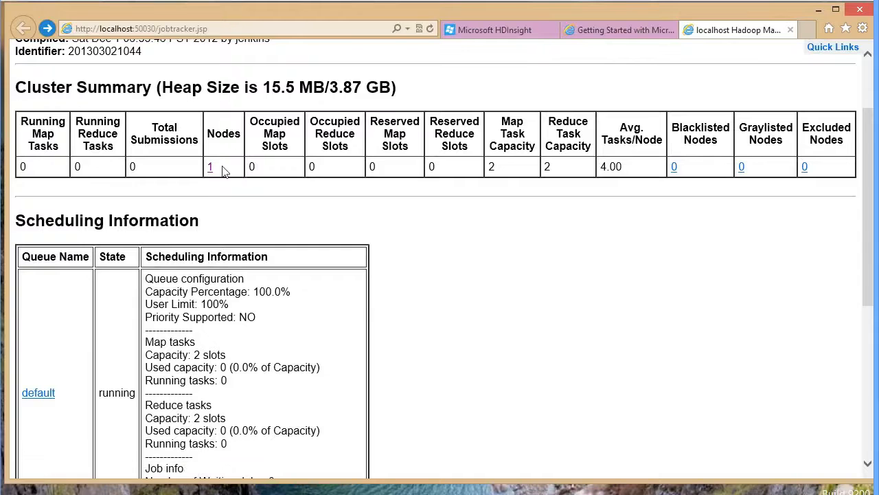
pyautogui.scroll(2, 224, 171)
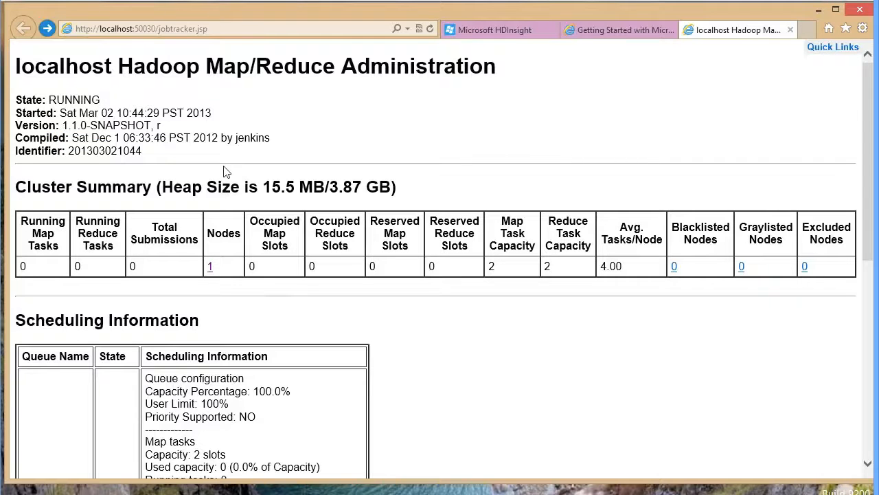
# Minimize the browser and open the Hadoop Name Node Status page from its desktop shortcut
pyautogui.click(819, 11)
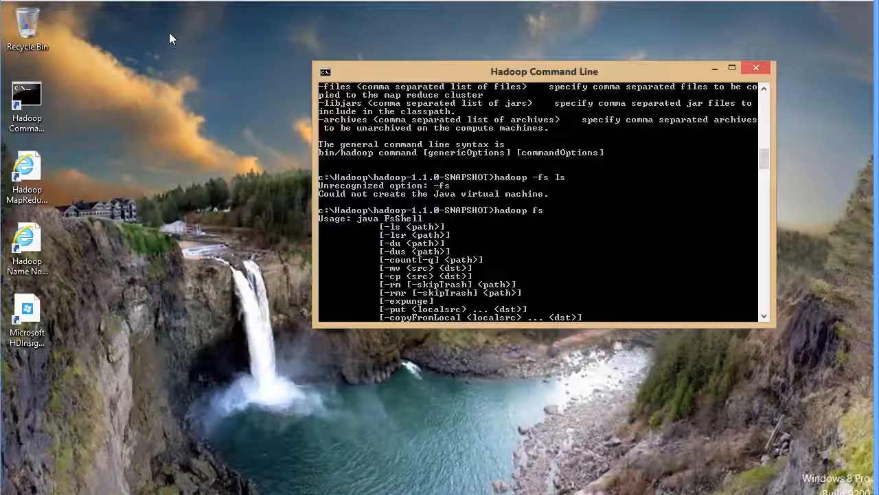
pyautogui.click(28, 244)
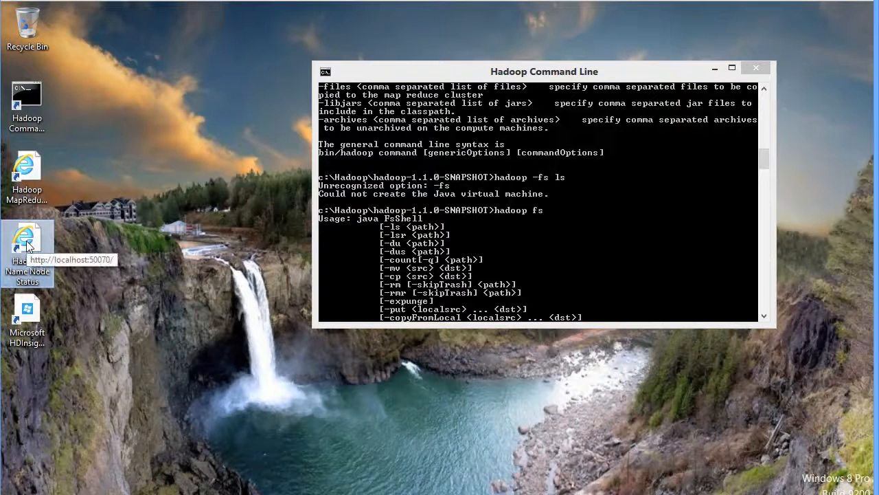
pyautogui.doubleClick(28, 244)
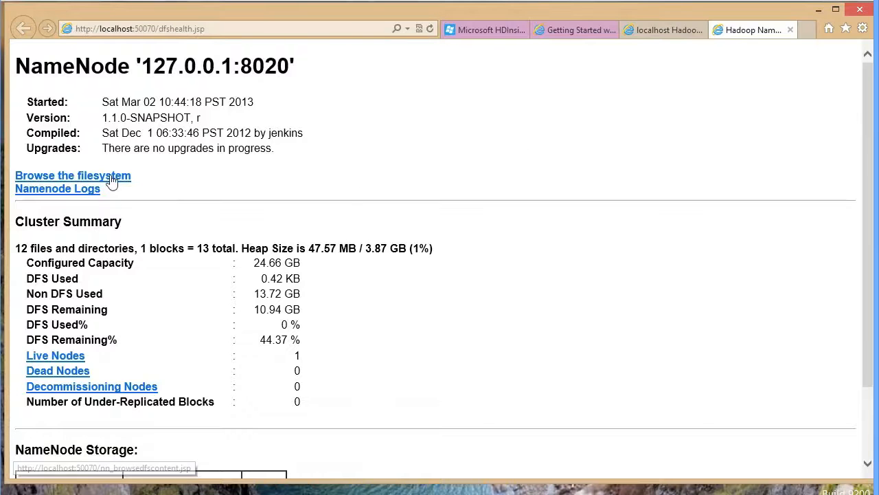
# Review the NameNode cluster summary and storage table, highlighting the Configured Capacity and Non DFS Used values
pyautogui.scroll(-1, 368, 344)
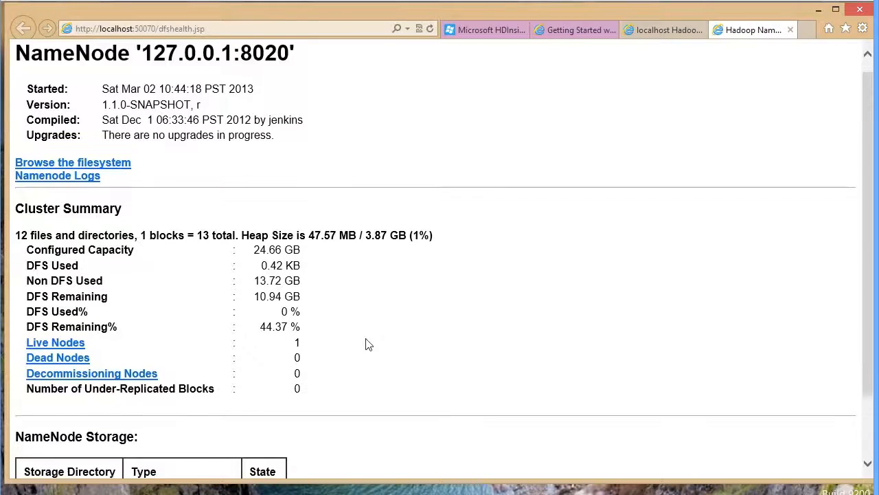
pyautogui.scroll(-3, 368, 343)
pyautogui.moveTo(297, 170); pyautogui.dragTo(242, 171)
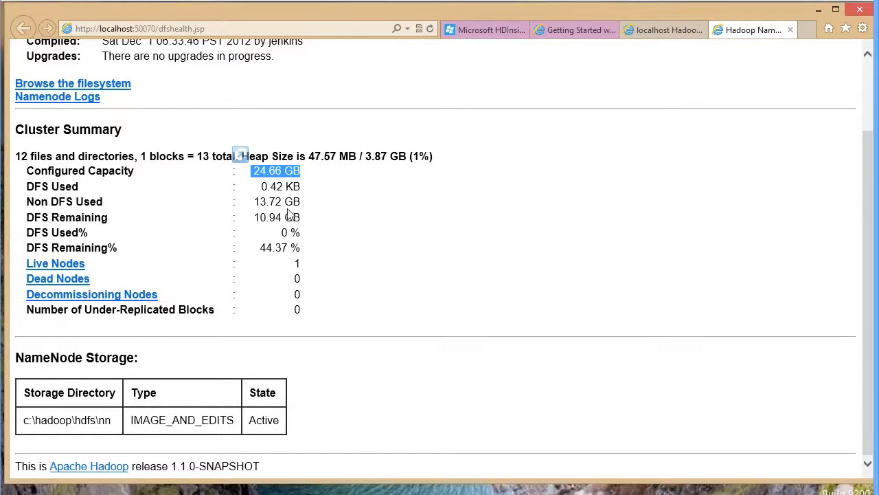
pyautogui.click(305, 180)
pyautogui.moveTo(255, 202); pyautogui.dragTo(302, 203)
pyautogui.click(303, 230)
pyautogui.scroll(2, 338, 281)
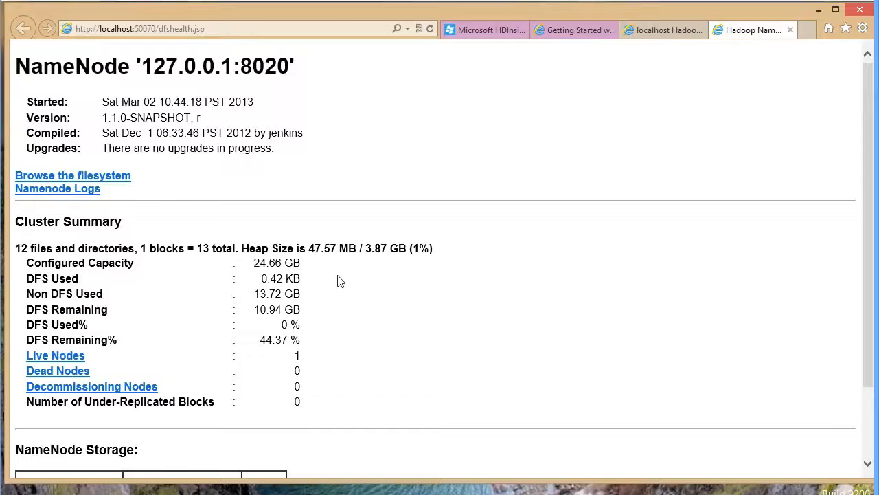
# Browse the HDFS filesystem from the NameNode page to the /user/hadoop directory
pyautogui.click(114, 176)
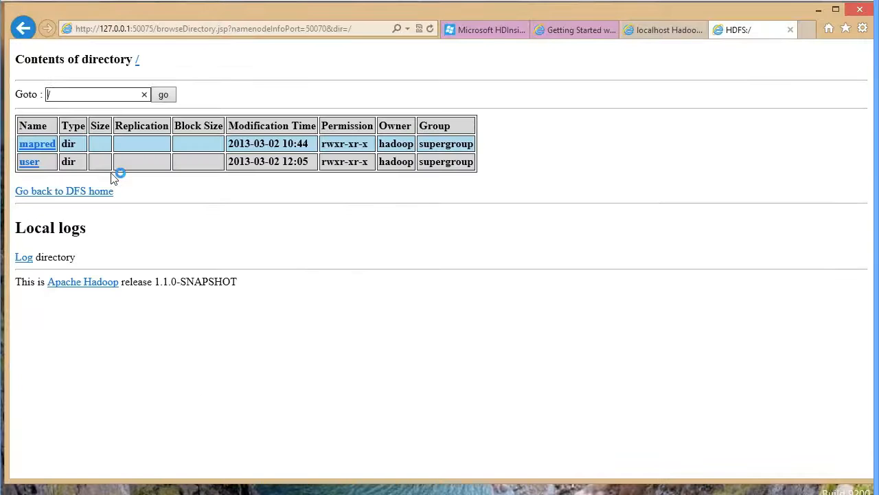
pyautogui.click(29, 163)
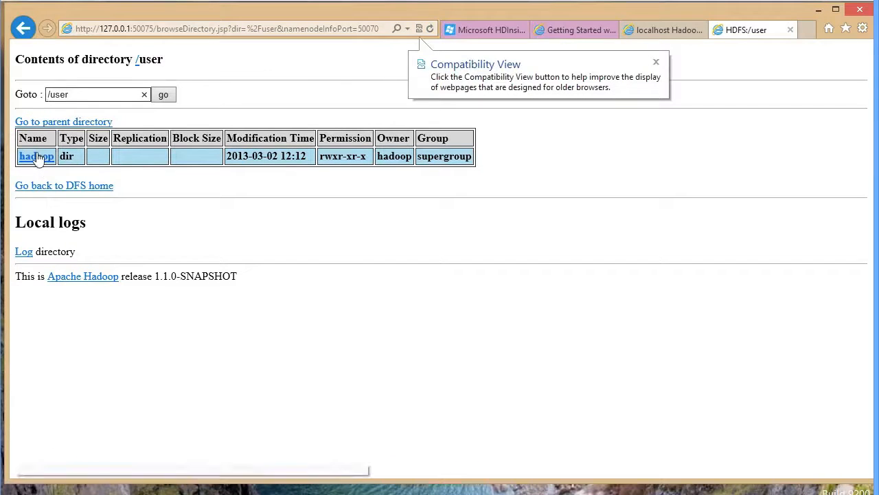
pyautogui.click(35, 156)
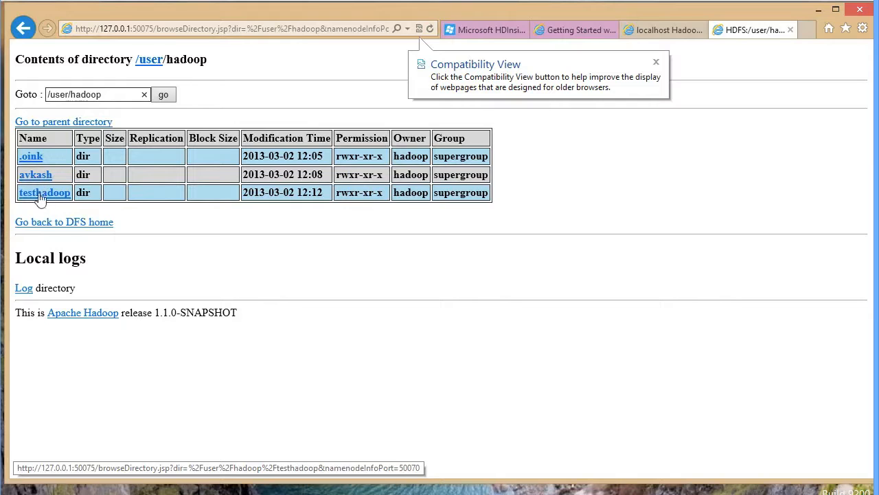
# Create an HDFS directory named newfolder with the #mkdir command in the Interactive JavaScript console
pyautogui.click(500, 33)
pyautogui.scroll(-3, 736, 242)
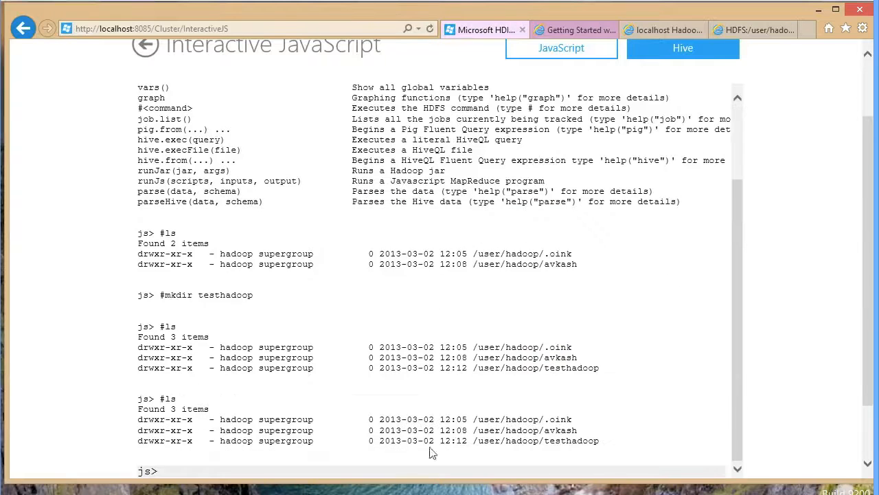
pyautogui.click(201, 469)
pyautogui.write('#mkdir newfolder')
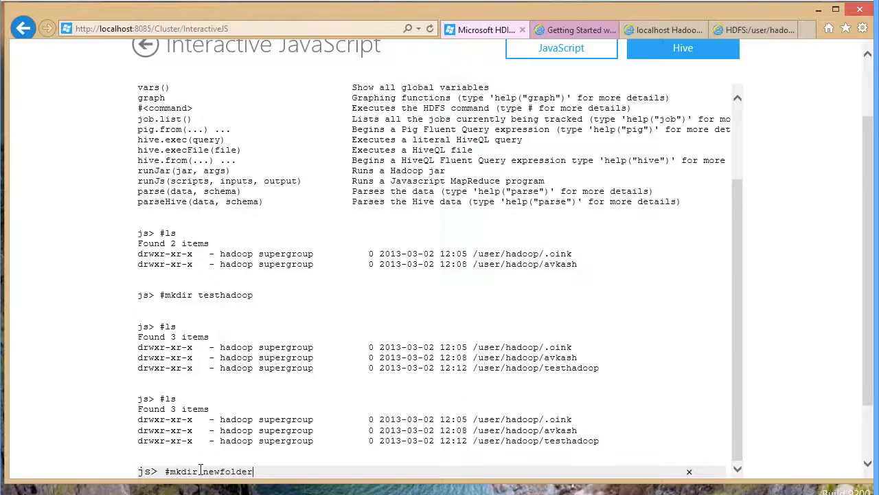
pyautogui.press('Return')
# Refresh the /user/hadoop listing in the HDFS browser and open the newfolder directory
pyautogui.click(755, 29)
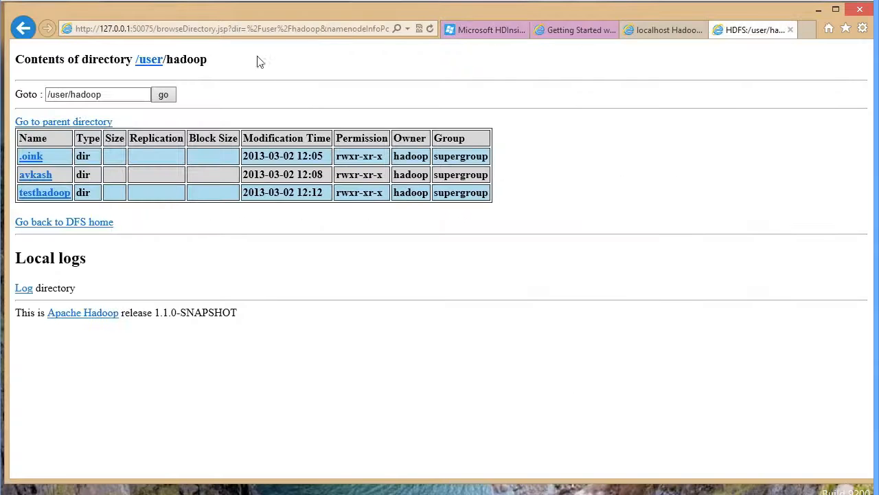
pyautogui.click(430, 29)
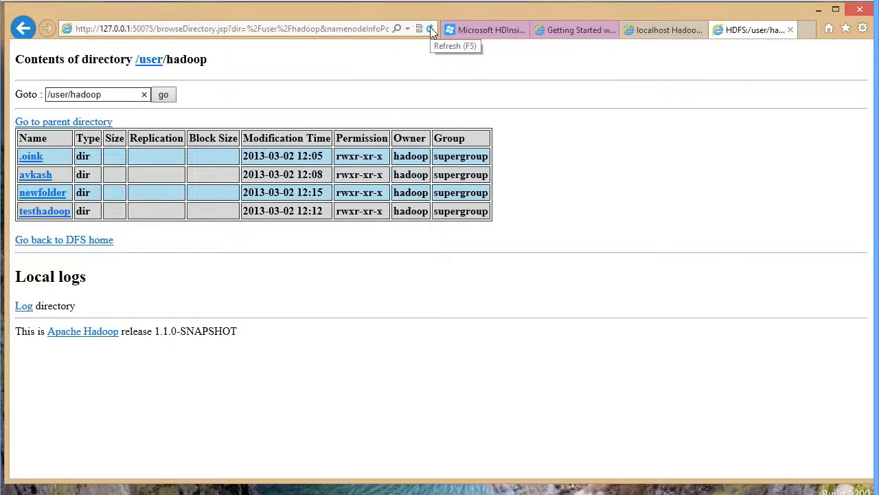
pyautogui.click(54, 194)
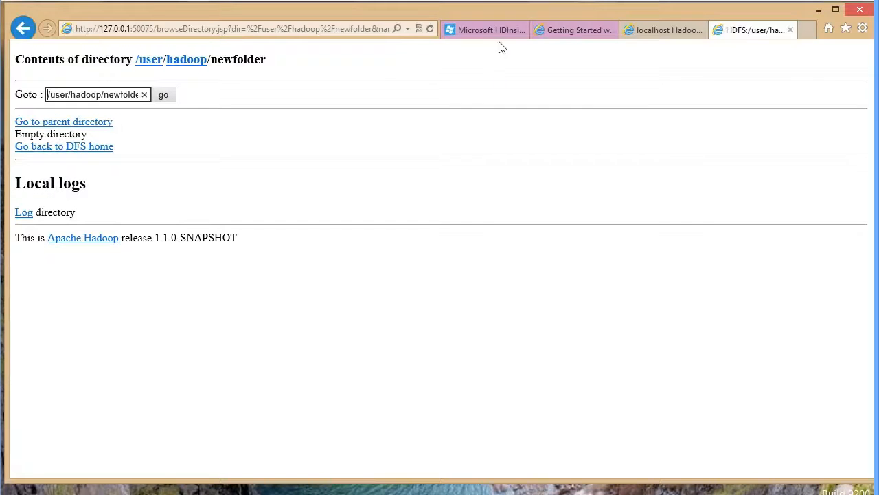
# Return to the Interactive JavaScript console and review its command history from the help output to the latest #mkdir command
pyautogui.click(522, 34)
pyautogui.moveTo(740, 306); pyautogui.dragTo(745, 371)
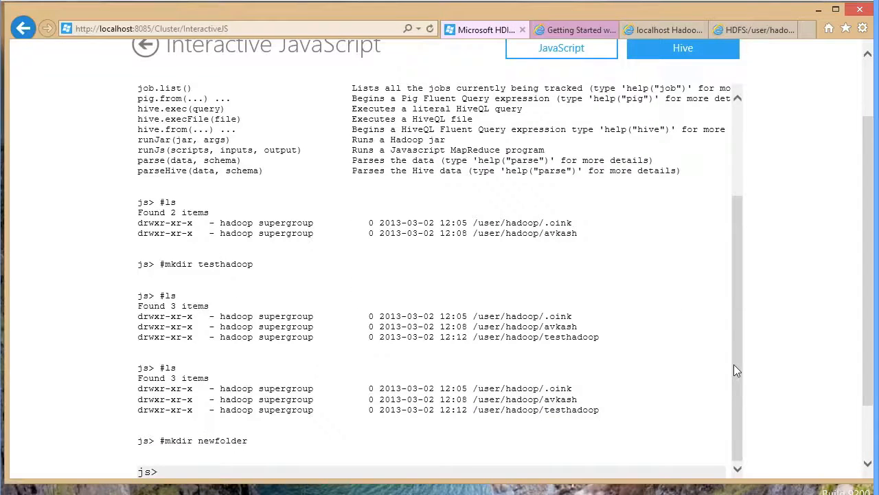
pyautogui.moveTo(734, 371); pyautogui.dragTo(741, 261)
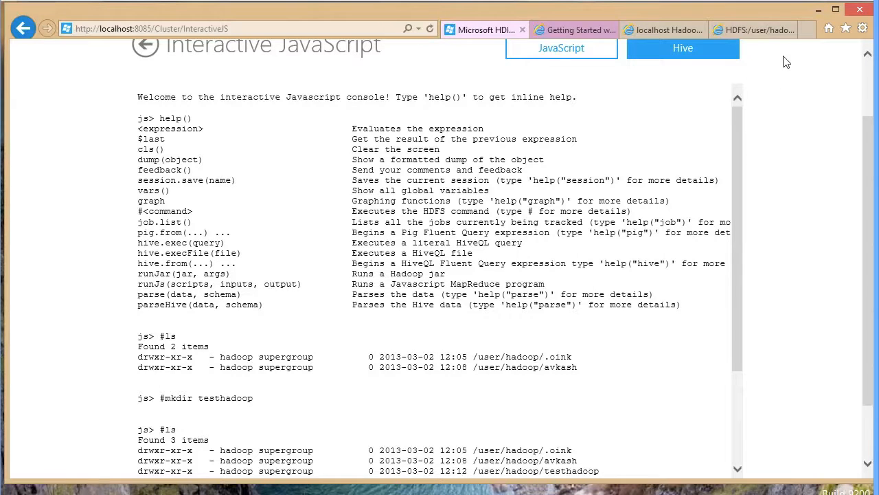
# Minimize the browser and create a new text document named list.txt on the desktop
pyautogui.click(818, 10)
pyautogui.rightClick(107, 214)
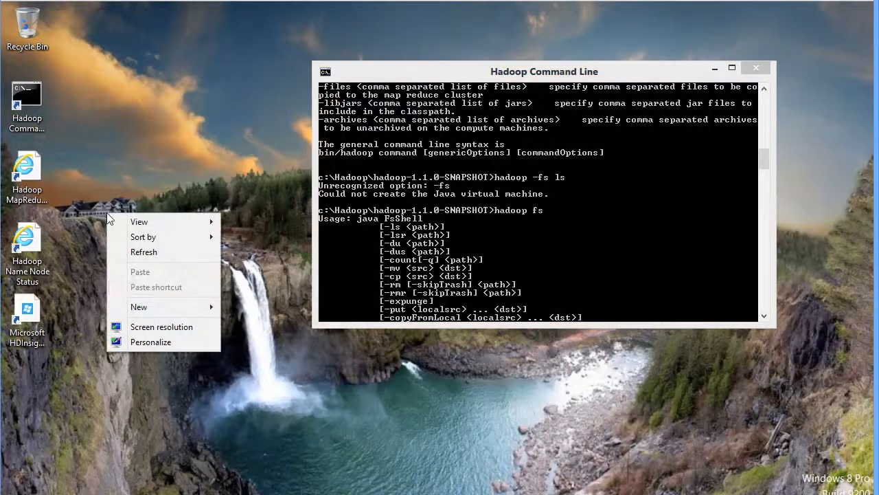
pyautogui.moveTo(172, 307)
pyautogui.click(259, 402)
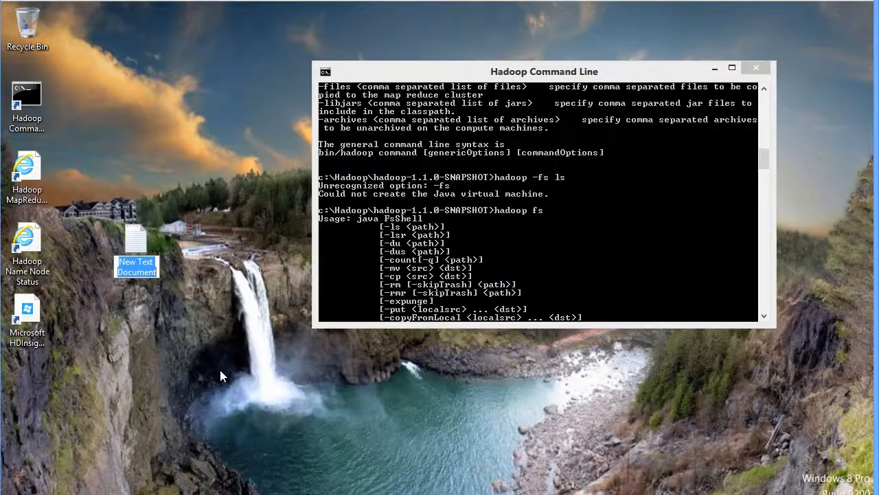
pyautogui.write('list.txt')
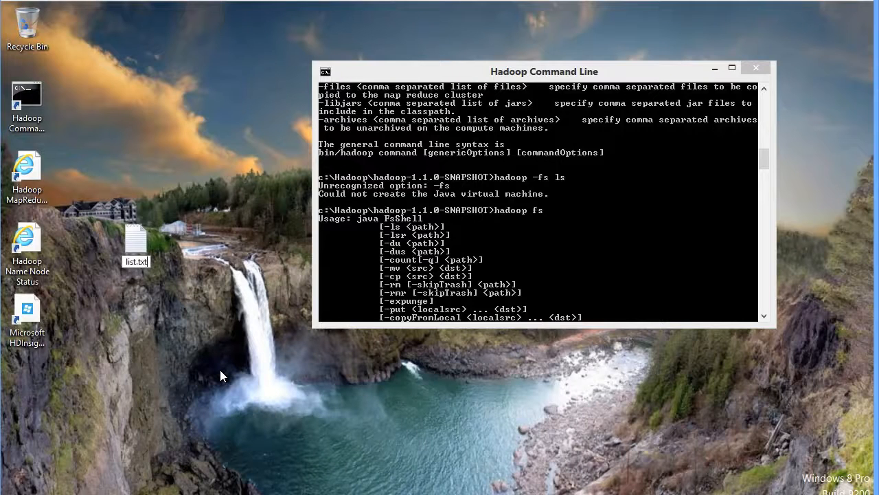
pyautogui.press('Return')
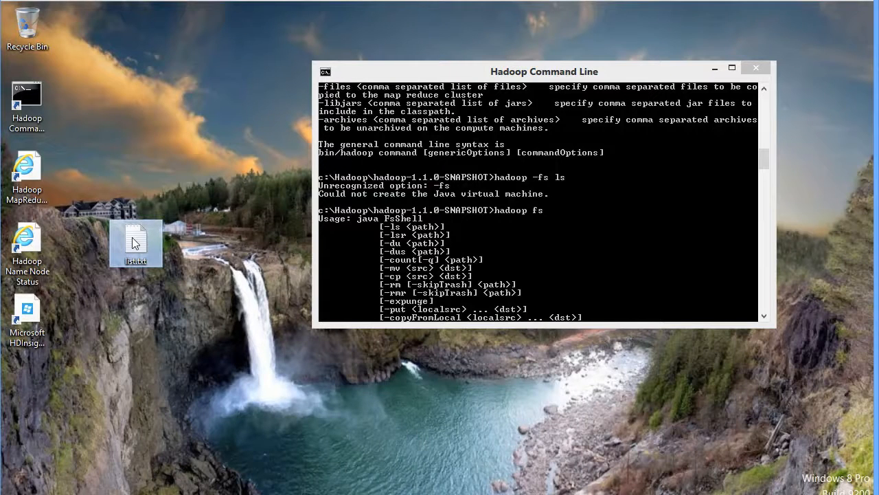
# Open list.txt and enter iOS, Android, BlackBerry, WindowsPhone, Bada, Symbian and Others on separate lines
pyautogui.doubleClick(135, 244)
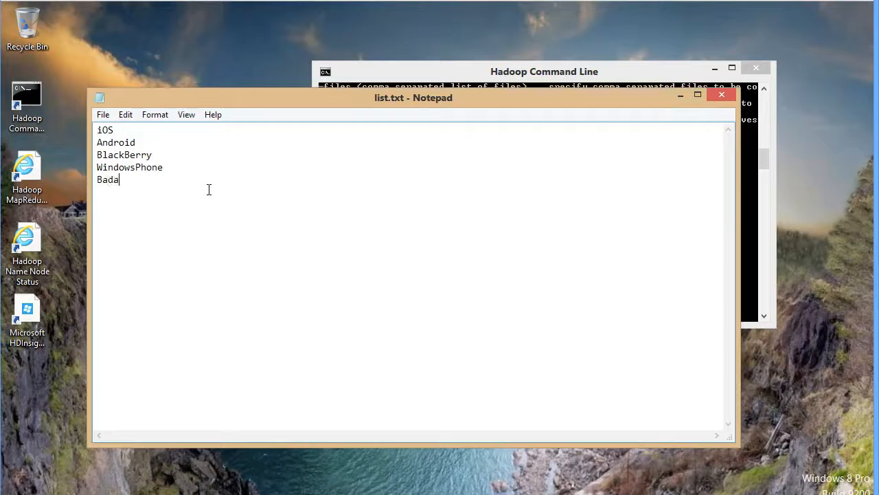
pyautogui.write('Symbian ')
pyautogui.write('Others')
# Add tab-separated values to list.txt: iOS 40, Android 40, BlackBerry 10, WindowsPhone 8, Bada 2, Symbian 10, Others 5; save and close it
pyautogui.press('Up')
pyautogui.press('Up')
pyautogui.press('Up')
pyautogui.press('Up')
pyautogui.press('Up')
pyautogui.press('Up')
pyautogui.press('Tab')
pyautogui.press('Tab')
pyautogui.write('40')
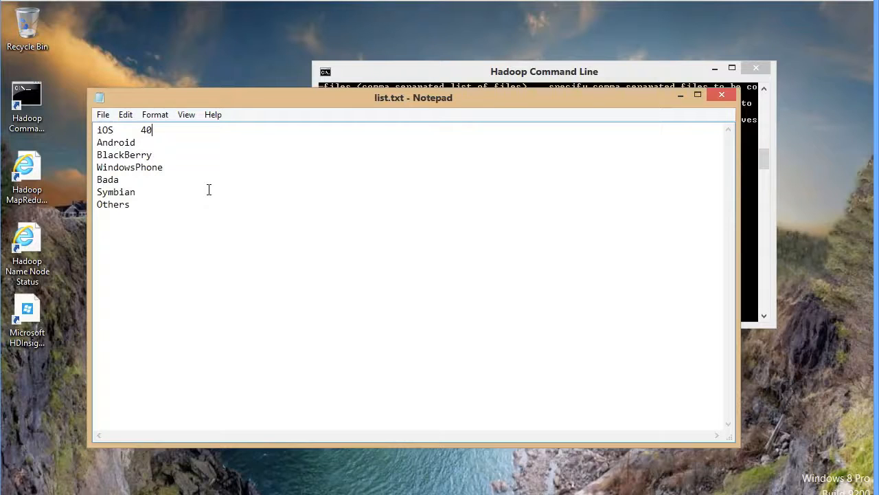
pyautogui.write('40')
pyautogui.press('Down')
pyautogui.write('108210')
pyautogui.press('Down')
pyautogui.write('5')
pyautogui.press('Down')
pyautogui.press('Left')
pyautogui.press('Left')
pyautogui.press('Up')
pyautogui.click(316, 271)
pyautogui.hotkey('alt', 'F4')
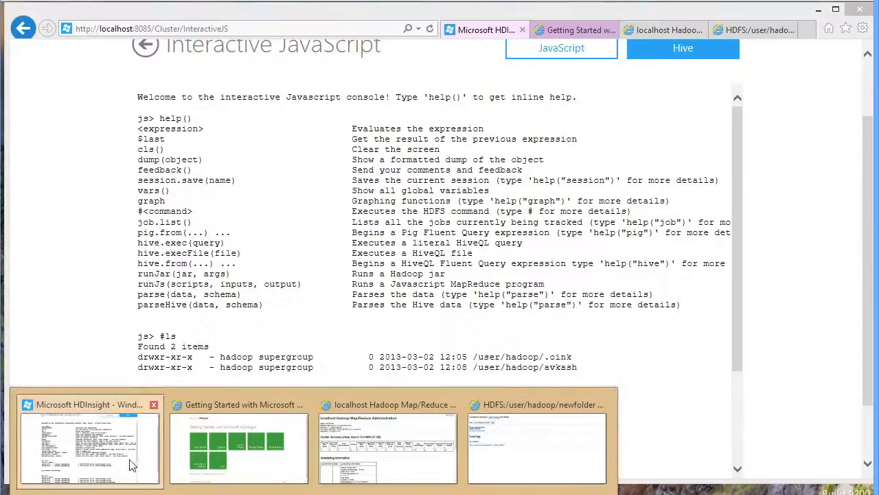
# Upload the desktop's list.txt to HDFS with fs.put() in the Interactive JavaScript console, keeping the default destination
pyautogui.click(131, 465)
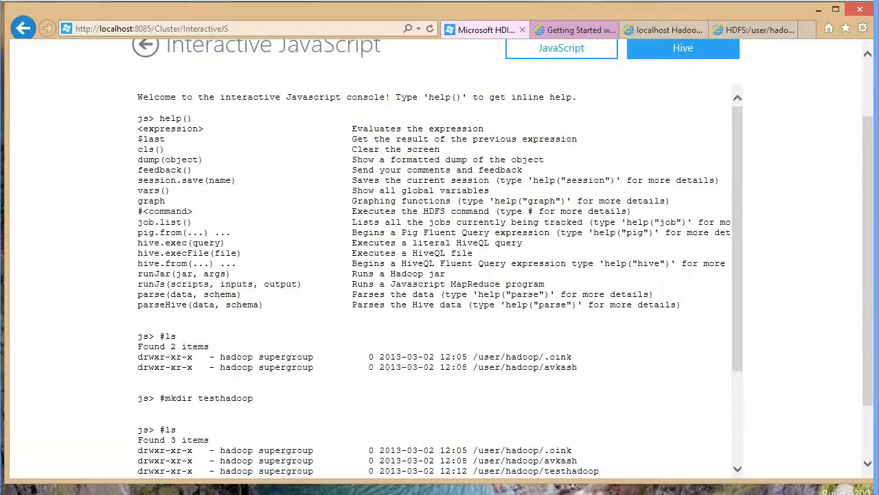
pyautogui.scroll(-5, 702, 435)
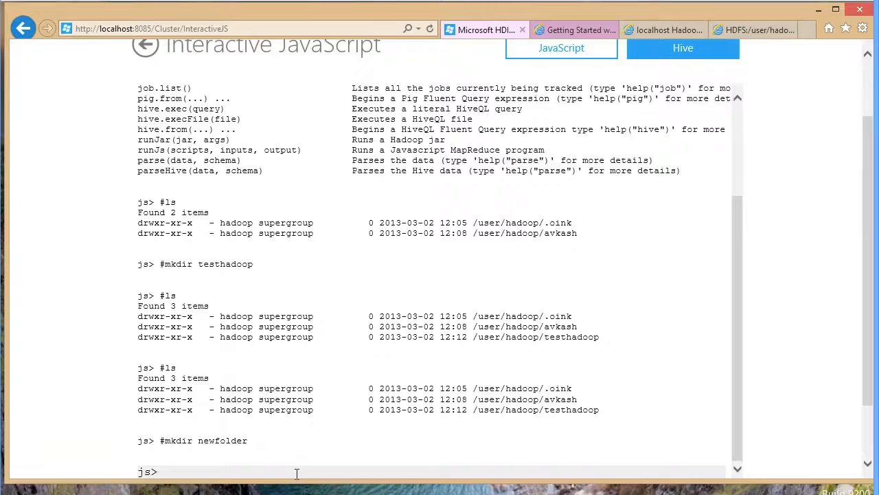
pyautogui.write('fs.put()')
pyautogui.press('Return')
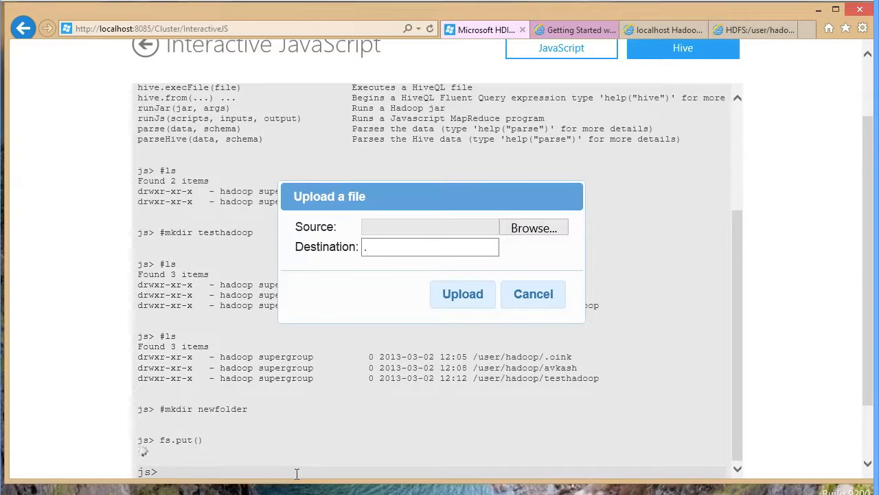
pyautogui.click(524, 229)
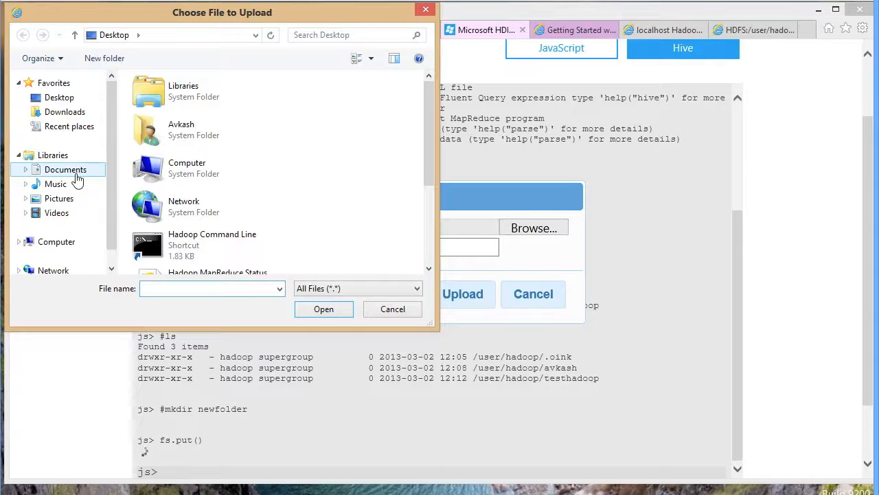
pyautogui.click(55, 98)
pyautogui.moveTo(427, 153); pyautogui.dragTo(422, 241)
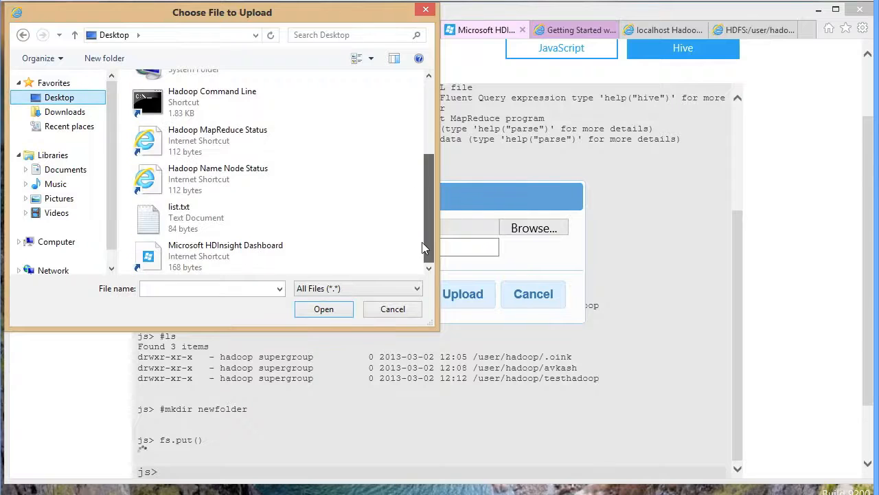
pyautogui.doubleClick(189, 220)
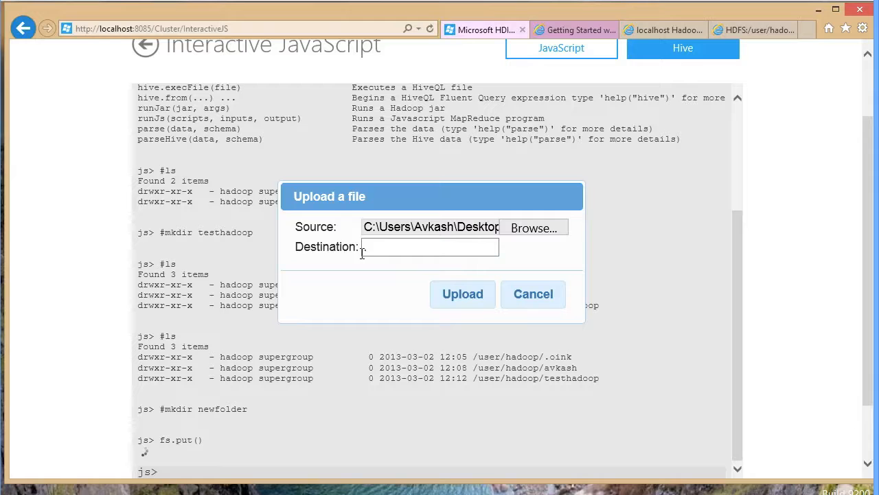
pyautogui.click(457, 295)
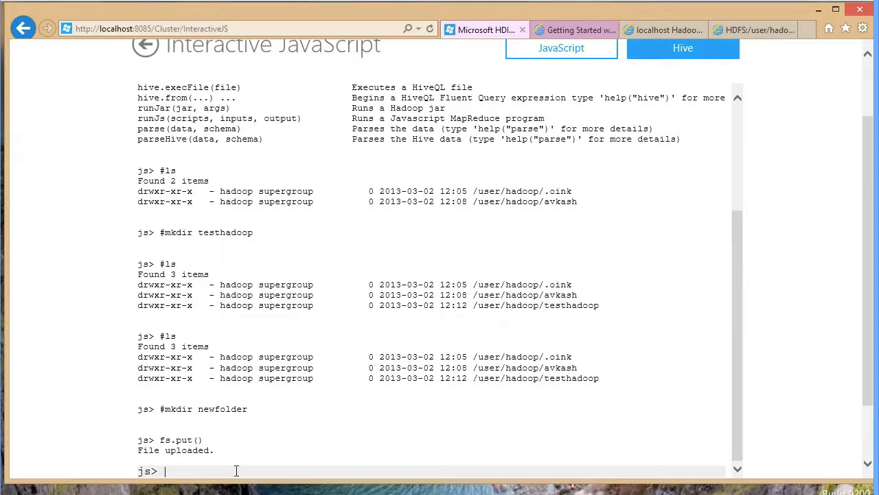
# List the HDFS home directory with #ls, print list.txt.txt with #cat, and highlight the /user/hadoop path
pyautogui.write('#ls')
pyautogui.press('Return')
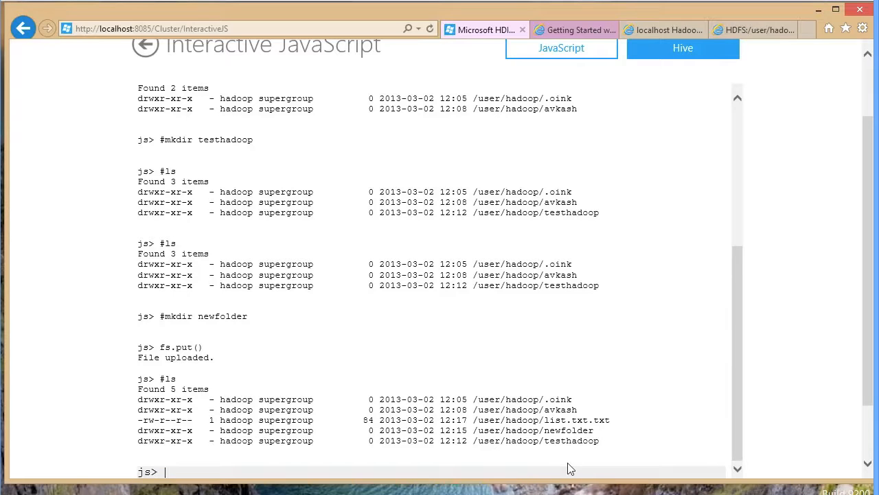
pyautogui.write('#cat list.txt.txt')
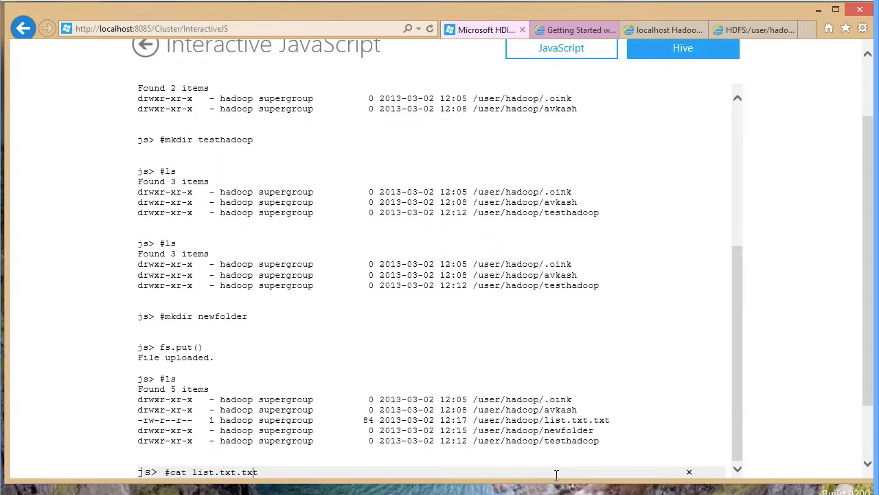
pyautogui.press('Return')
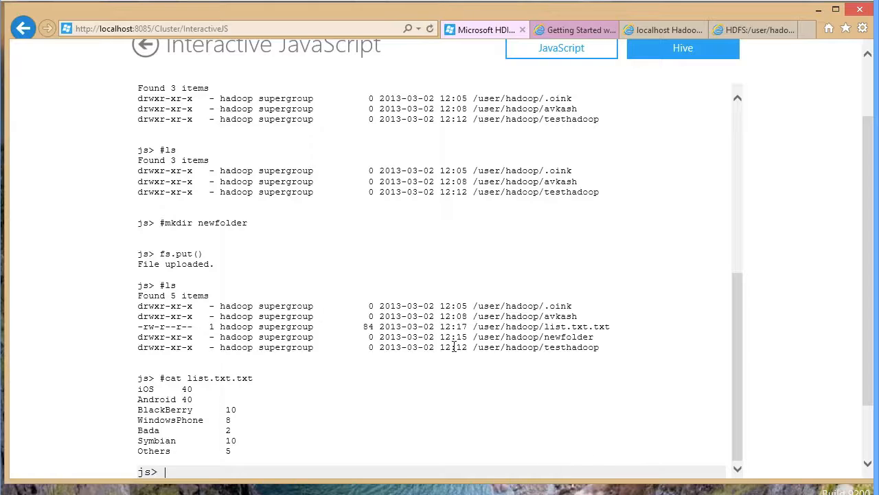
pyautogui.moveTo(540, 327); pyautogui.dragTo(473, 327)
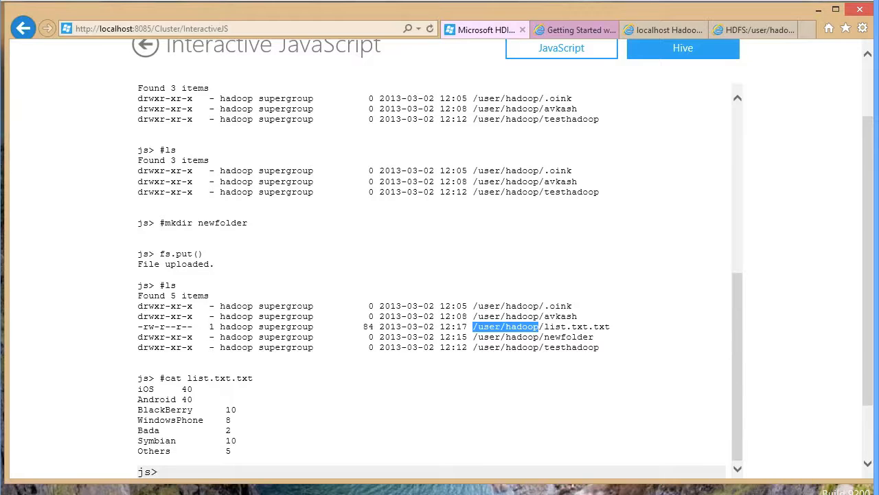
# Review the hadoop fs usage options in the Hadoop Command Line window, and return to the JavaScript console
pyautogui.hotkey('alt', 'Tab')
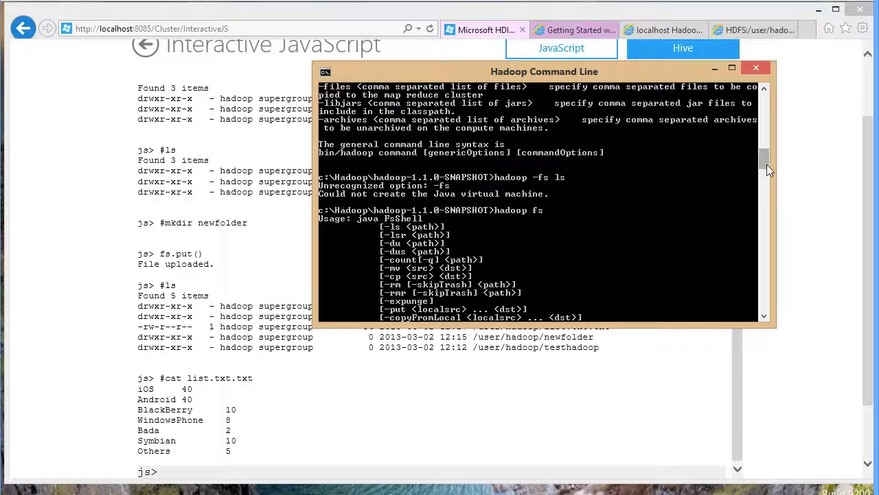
pyautogui.moveTo(765, 165); pyautogui.dragTo(766, 187)
pyautogui.moveTo(597, 72); pyautogui.dragTo(586, 147)
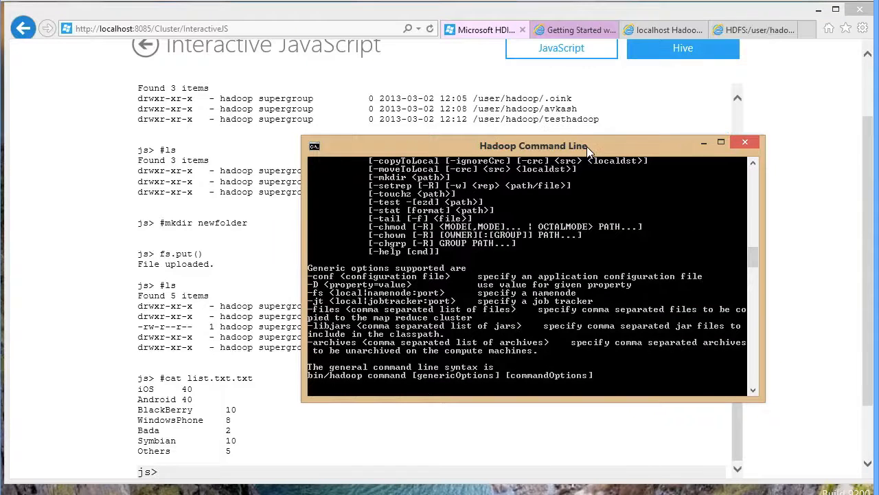
pyautogui.click(233, 259)
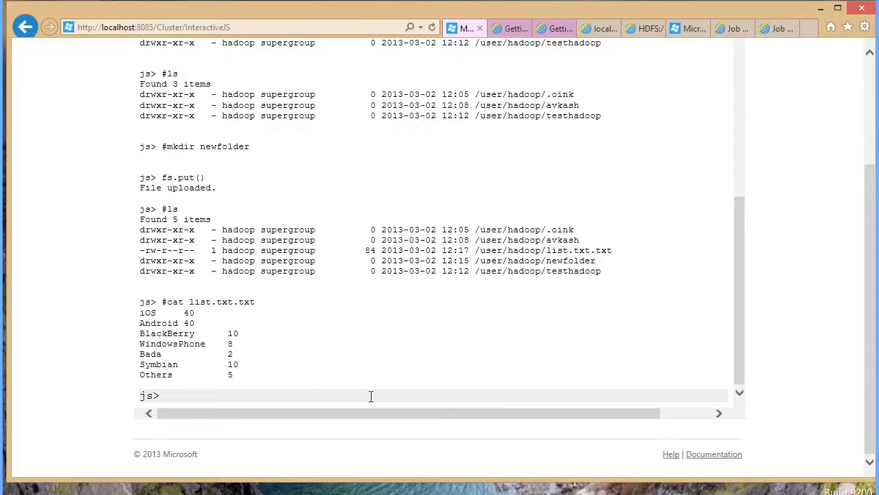
# Rename list.txt.txt to list.txt in HDFS with #mv and list the directory
pyautogui.write('#mv list.txt.txt list.txt')
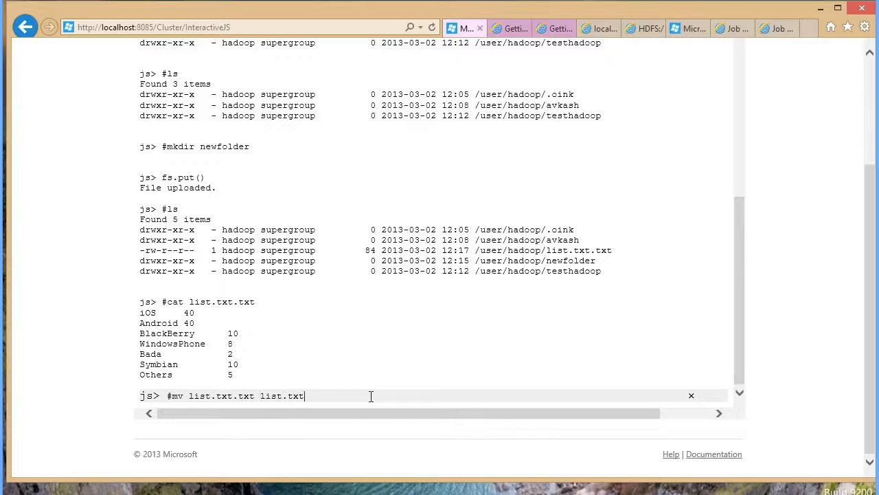
pyautogui.press('Return')
pyautogui.write('#ls')
pyautogui.press('Return')
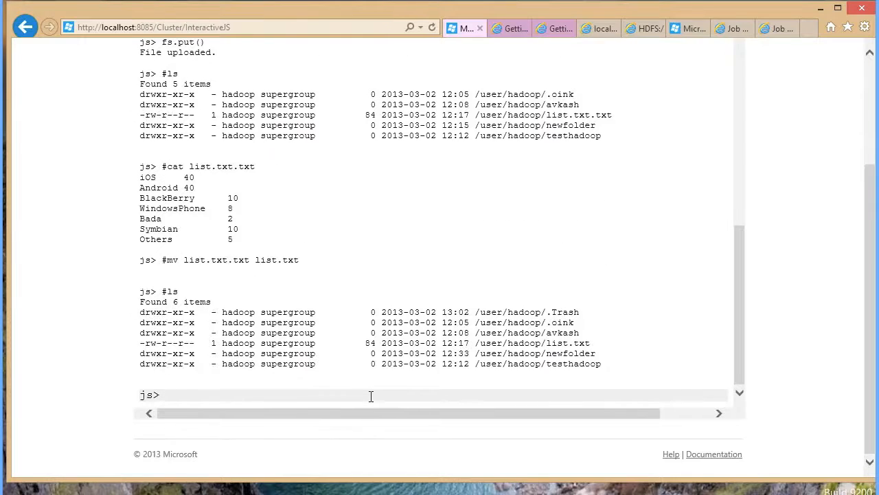
# Copy list.txt to listnew.txt with #cp, and check the copy using #ls and #text listnew.txt
pyautogui.write('#cp list.txt listnew.txt')
pyautogui.press('Return')
pyautogui.write('#ls')
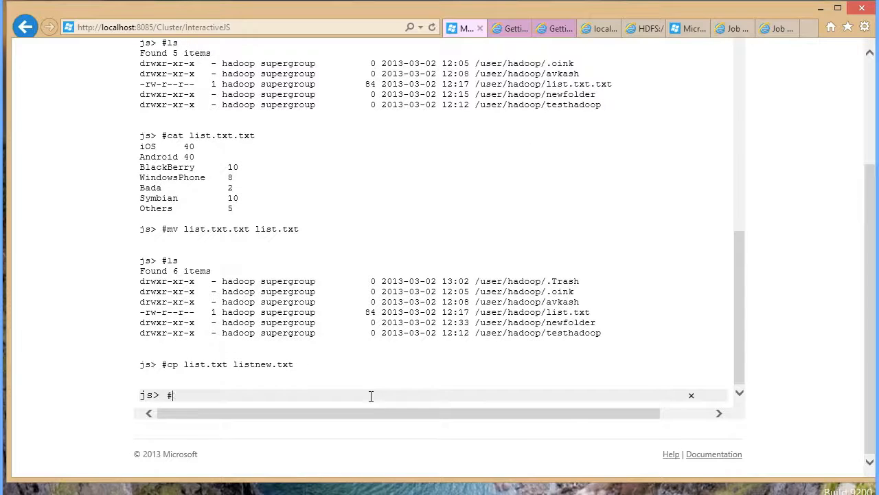
pyautogui.press('Return')
pyautogui.write('#text listnew.txt')
pyautogui.press('Return')
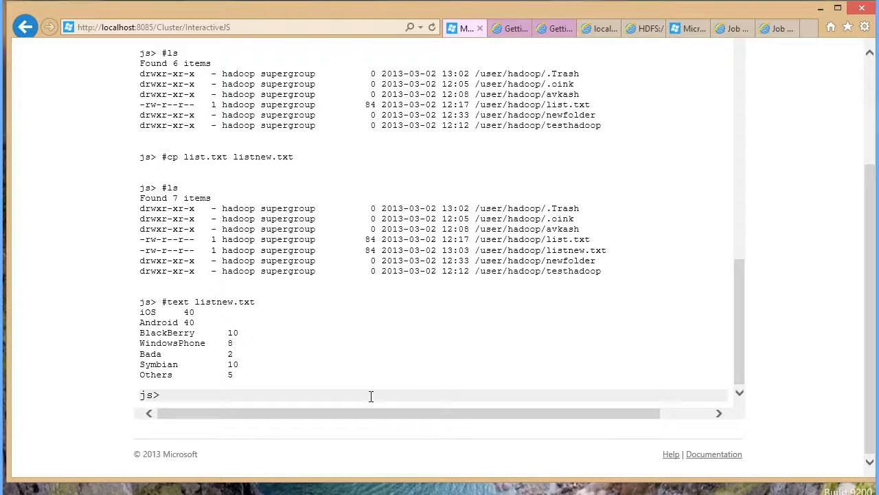
# Copy list.txt and listnew.txt into newfolder with one #cp command, and list /user/hadoop/newfolder
pyautogui.write('#cp list.txt listnew.txt')
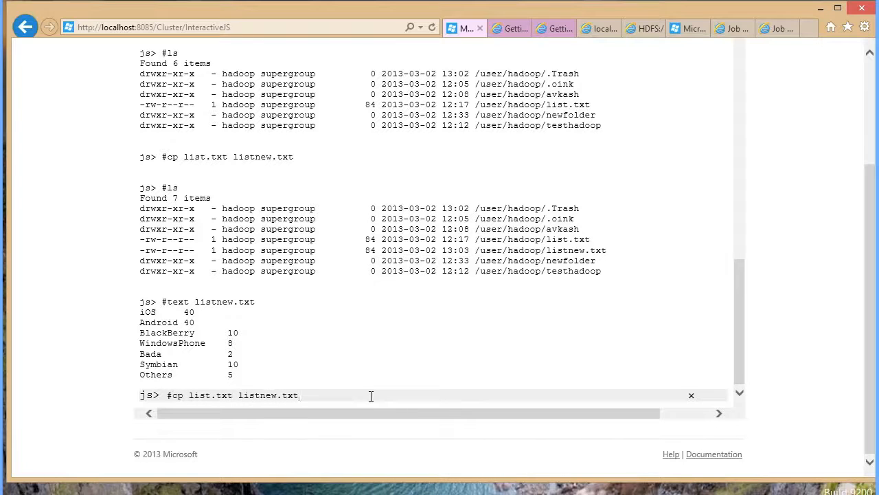
pyautogui.write(' newfolder')
pyautogui.press('Return')
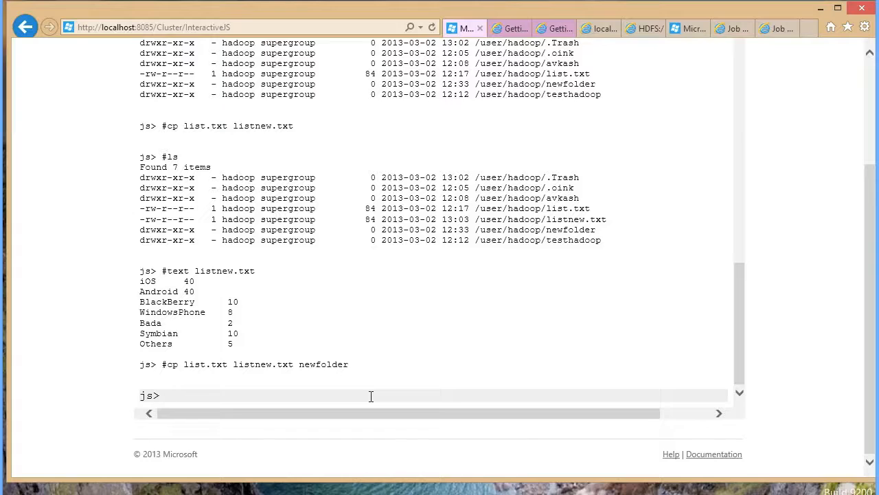
pyautogui.write('#ls /user/hadoop/newfolder')
pyautogui.press('Return')
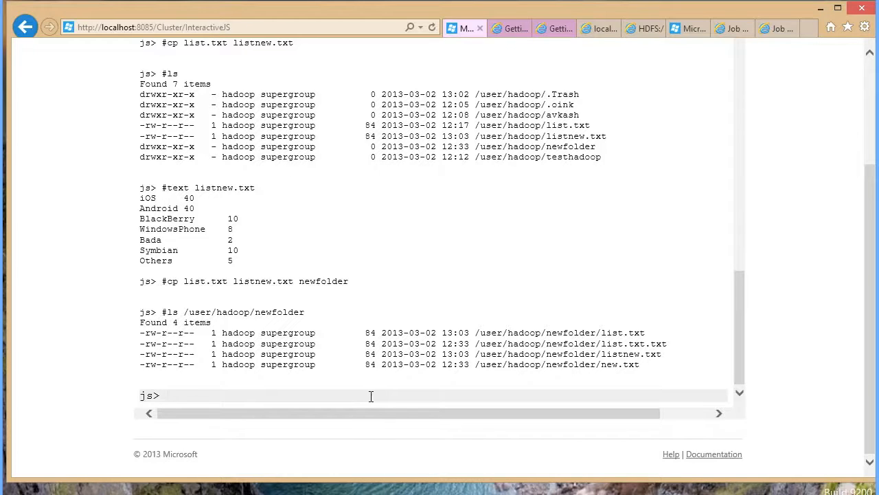
pyautogui.click(216, 398)
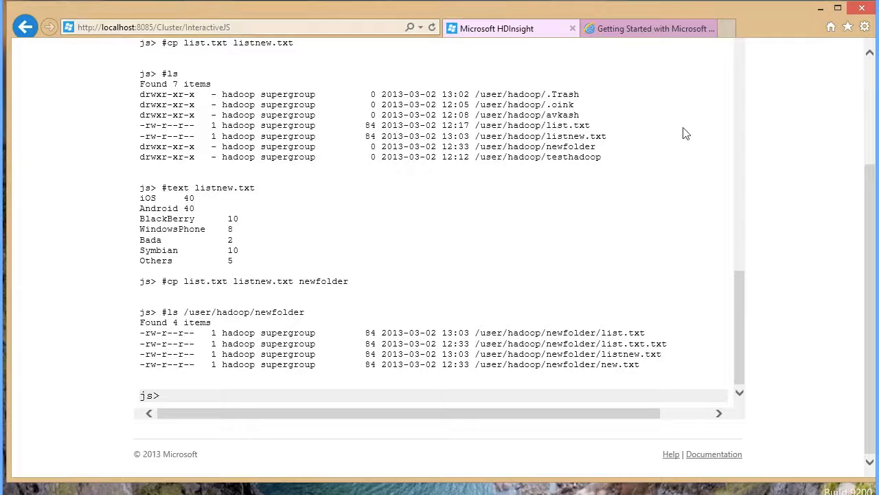
# Launch the Hadoop Command Line from the desktop and place its window over the middle of the browser
pyautogui.moveTo(658, 13); pyautogui.dragTo(745, 155)
pyautogui.doubleClick(30, 101)
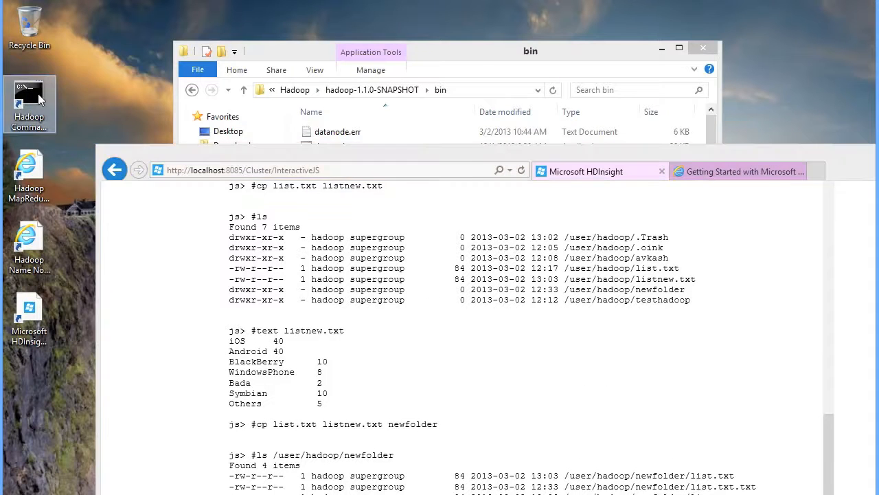
pyautogui.moveTo(560, 156); pyautogui.dragTo(549, 24)
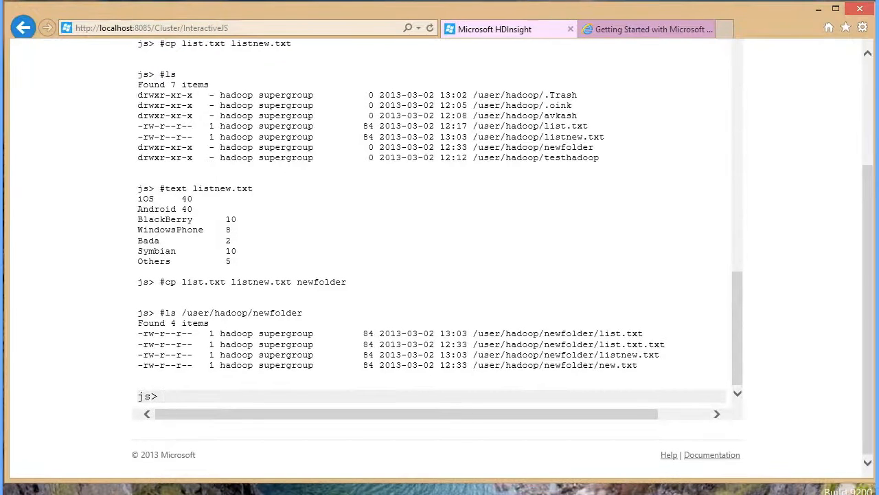
pyautogui.hotkey('alt', 'Tab')
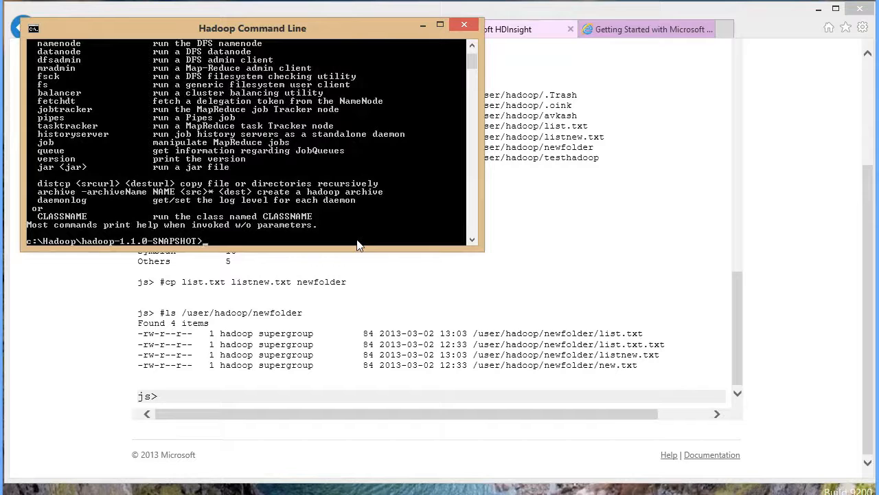
pyautogui.moveTo(278, 41); pyautogui.dragTo(469, 110)
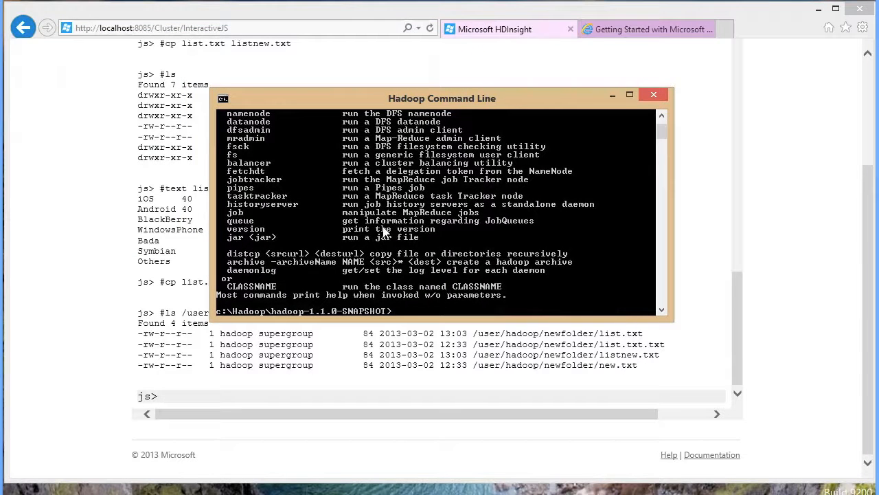
# List HDFS with hadoop fs -ls, and list the root directory with hadoop fs -ls /
pyautogui.press('BackSpace')
pyautogui.press('BackSpace')
pyautogui.press('Return')
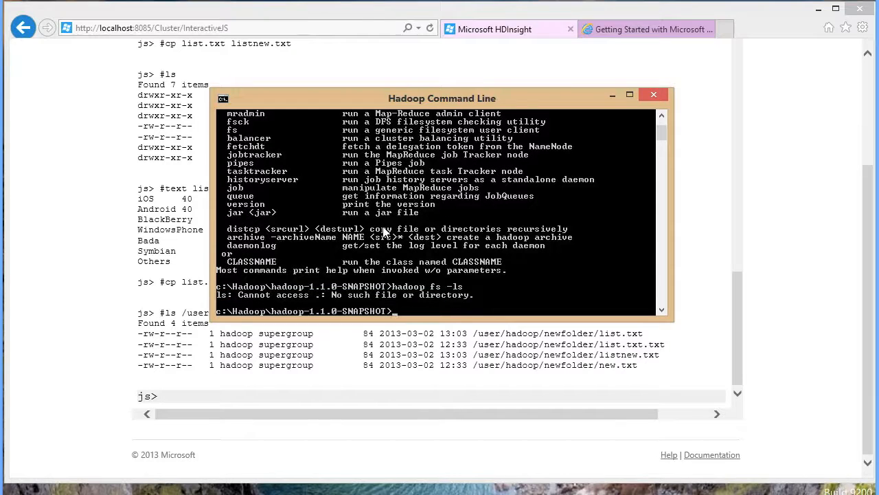
pyautogui.press('Up')
pyautogui.write('/')
pyautogui.press('Return')
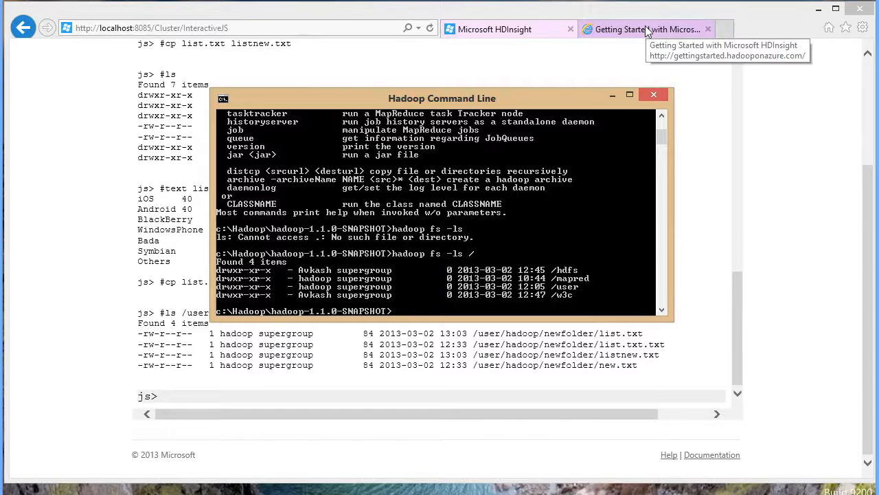
# Open the Hadoop Name Node status page from its desktop shortcut and browse the HDFS root directory
pyautogui.click(816, 10)
pyautogui.click(87, 170)
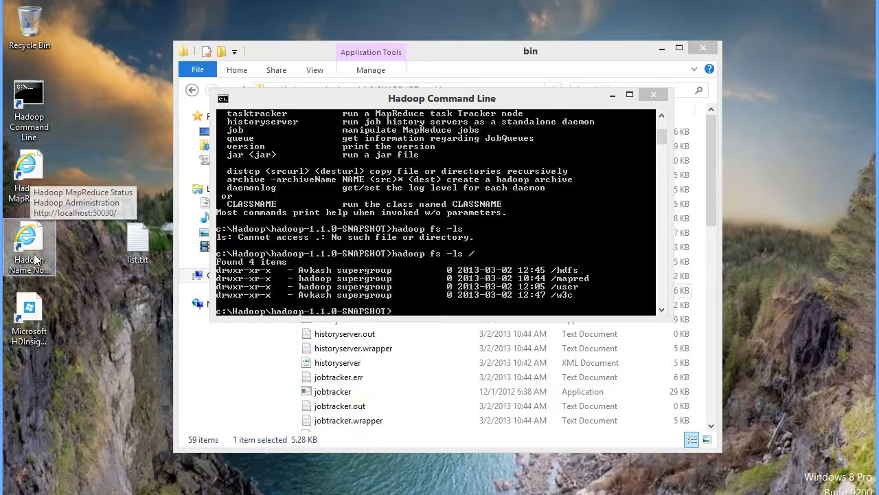
pyautogui.press('Down')
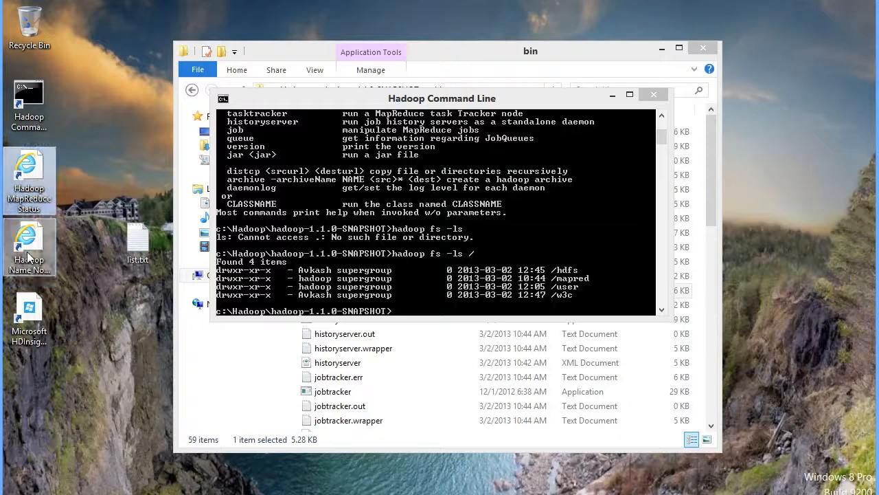
pyautogui.click(27, 256)
pyautogui.doubleClick(32, 244)
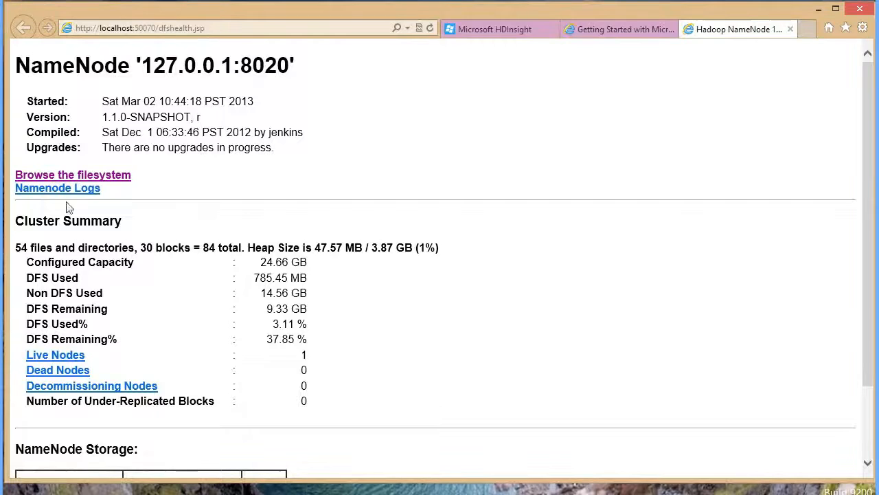
pyautogui.click(83, 177)
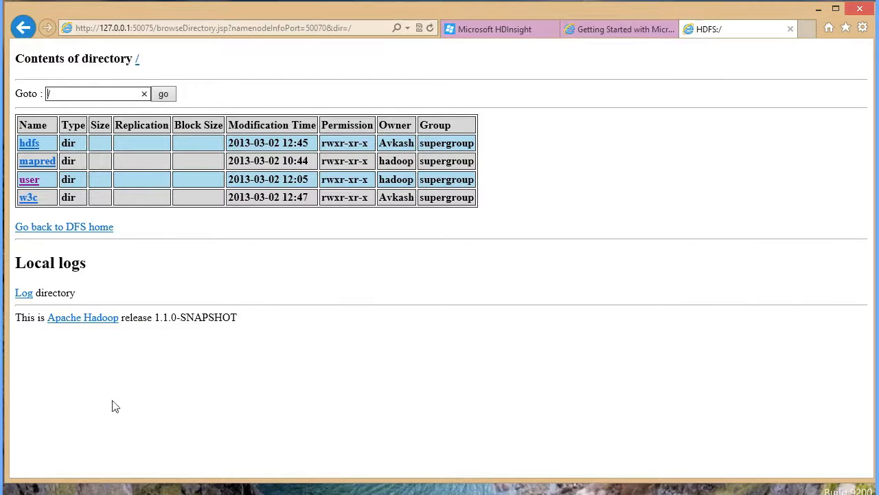
# Return to the Hadoop Command Line and list the Hadoop user directory with hadoop fs -ls /user/hadoop
pyautogui.click(115, 490)
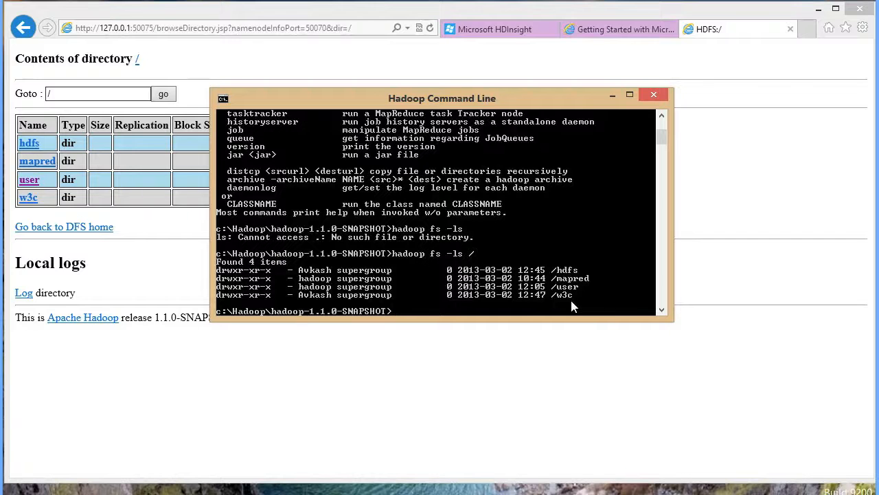
pyautogui.write('hadoop fs -ls /user/hadoop')
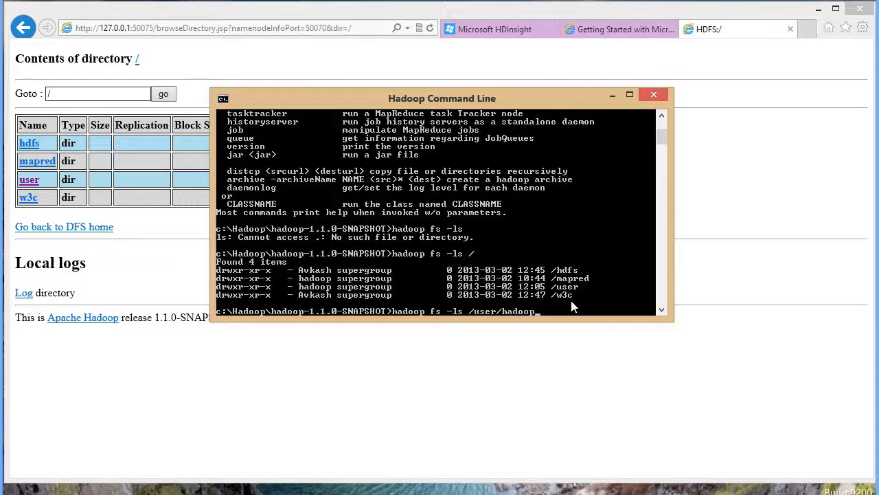
pyautogui.press('Return')
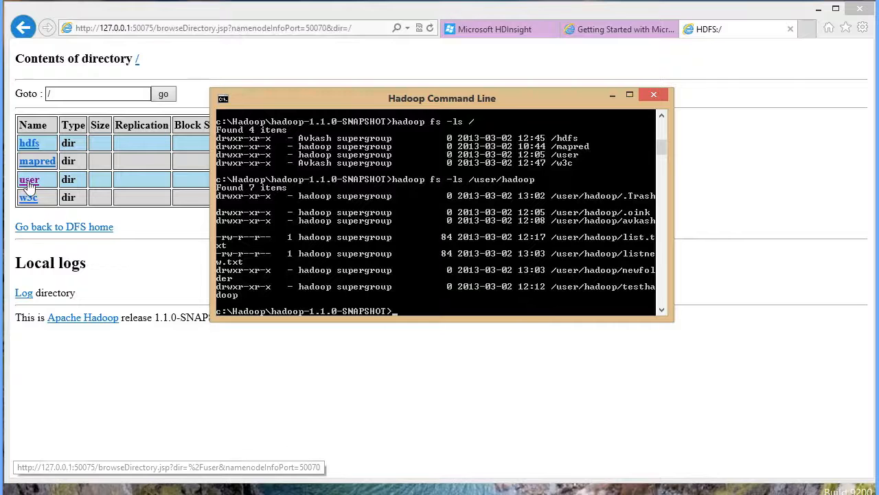
# Compare the command-line listing with the Interactive JavaScript console and the HDFS page, and bring the Hadoop Command Line back in front
pyautogui.click(498, 29)
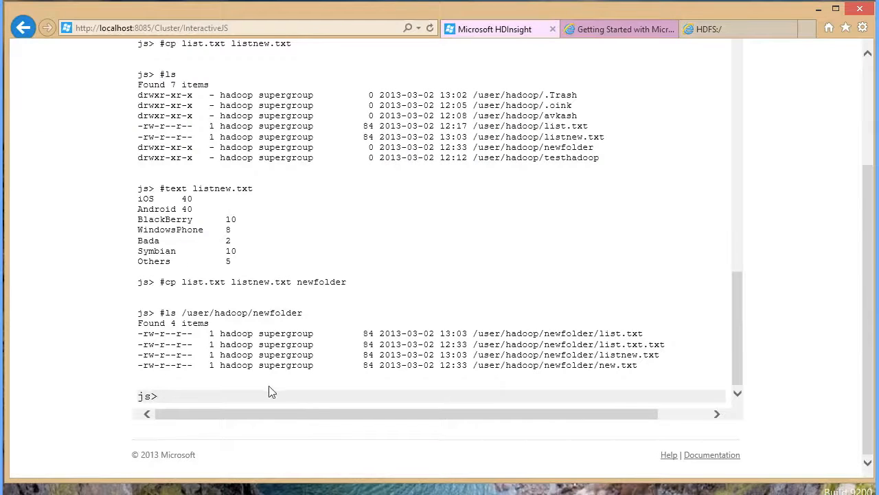
pyautogui.click(729, 29)
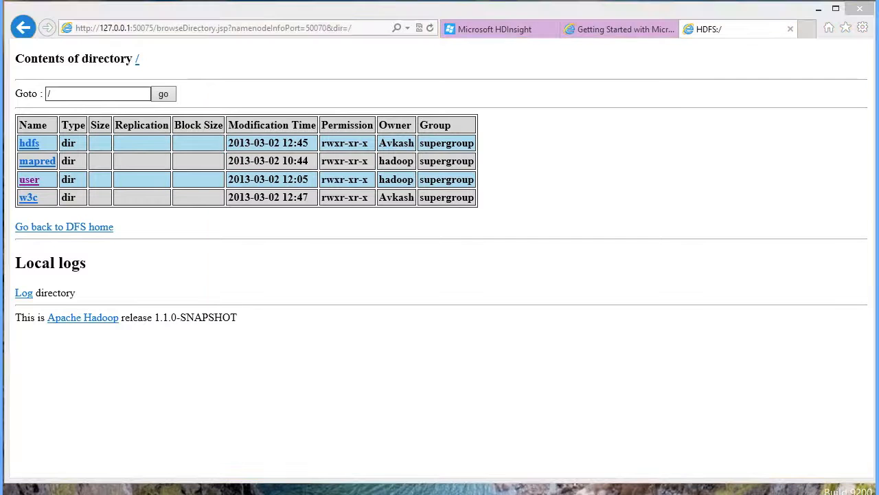
pyautogui.hotkey('alt', 'Tab')
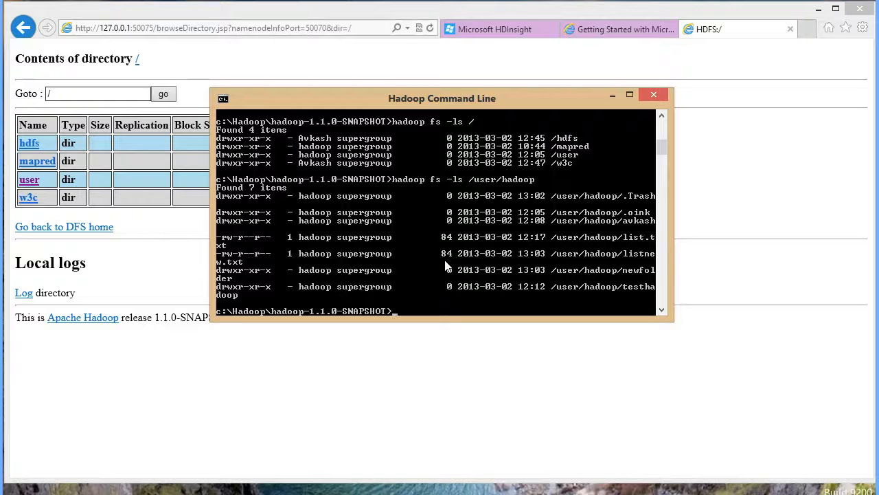
pyautogui.moveTo(492, 105); pyautogui.dragTo(558, 122)
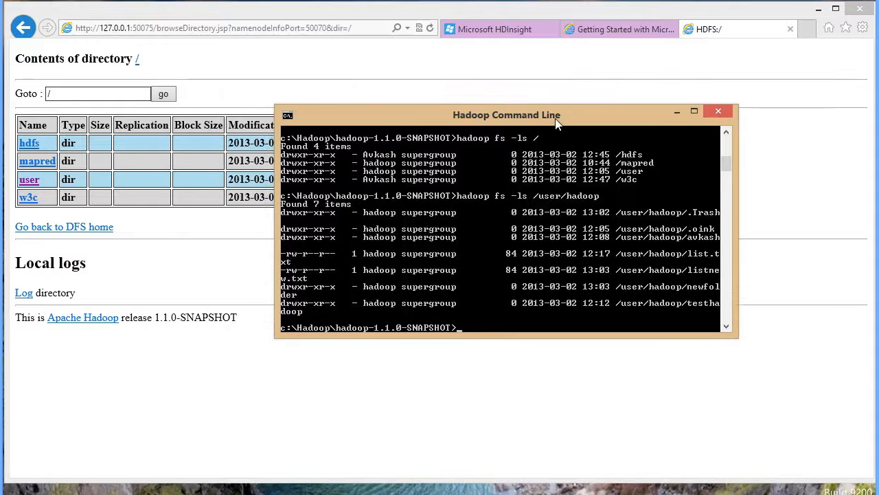
# Open core-site.xml from the conf folder of hadoop-1.1.0-SNAPSHOT and highlight the hadoop.tmp.dir value
pyautogui.hotkey('alt', 'Tab')
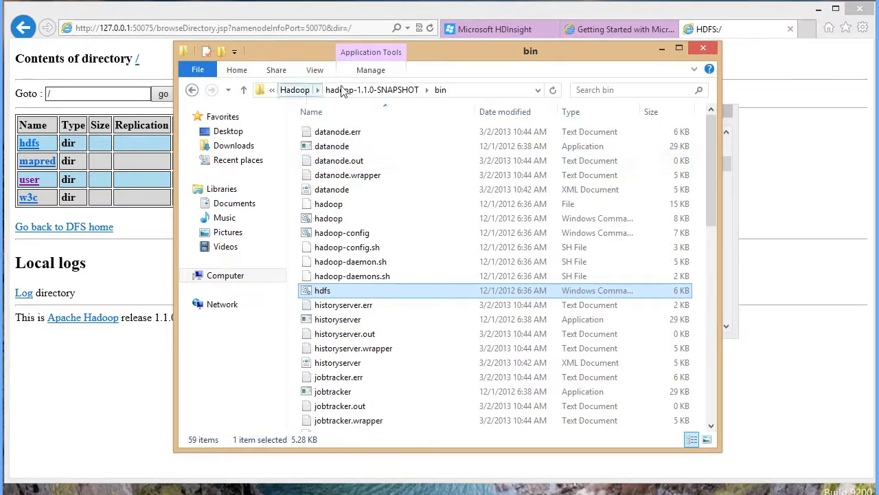
pyautogui.click(373, 89)
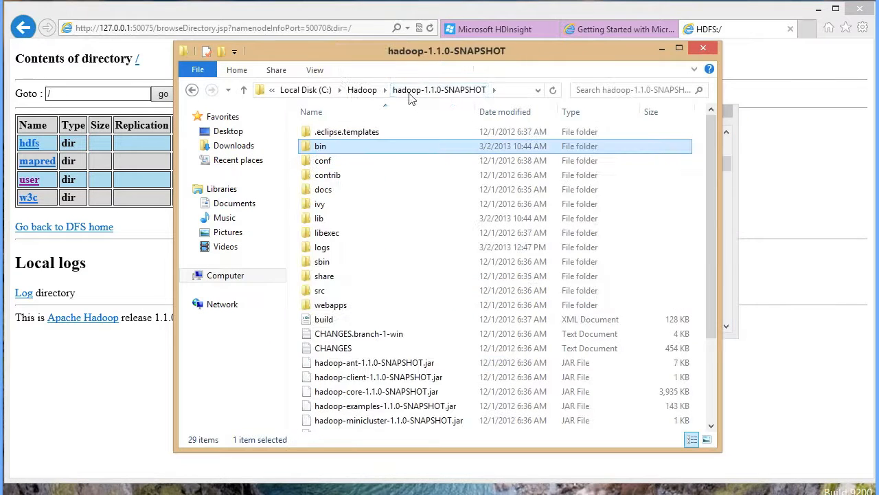
pyautogui.click(330, 163)
pyautogui.click(332, 165)
pyautogui.press('End')
pyautogui.click(354, 163)
pyautogui.doubleClick(353, 163)
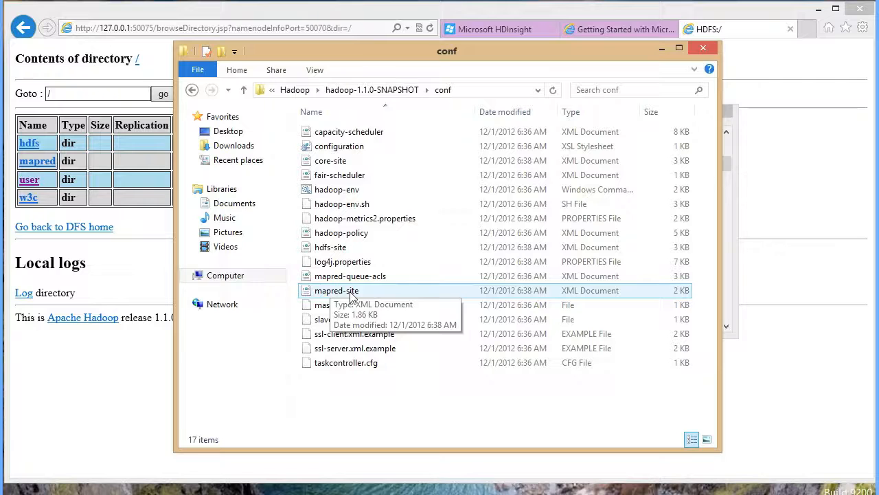
pyautogui.doubleClick(337, 164)
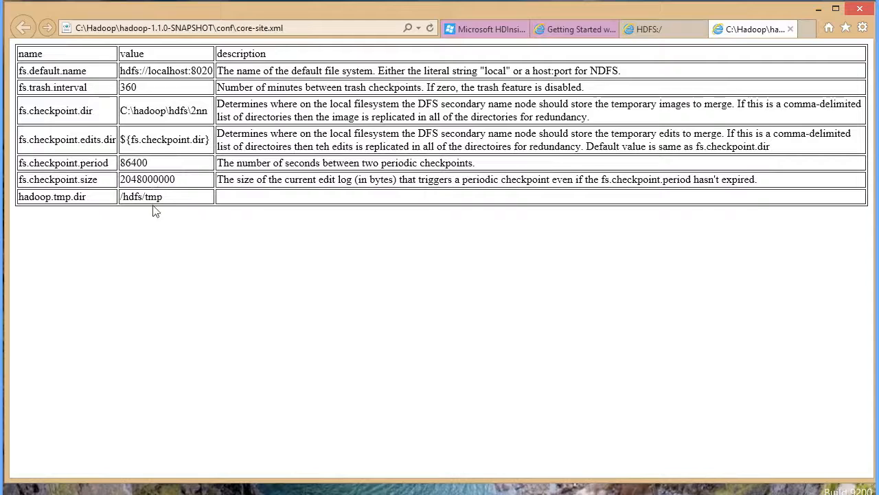
pyautogui.moveTo(165, 198); pyautogui.dragTo(116, 196)
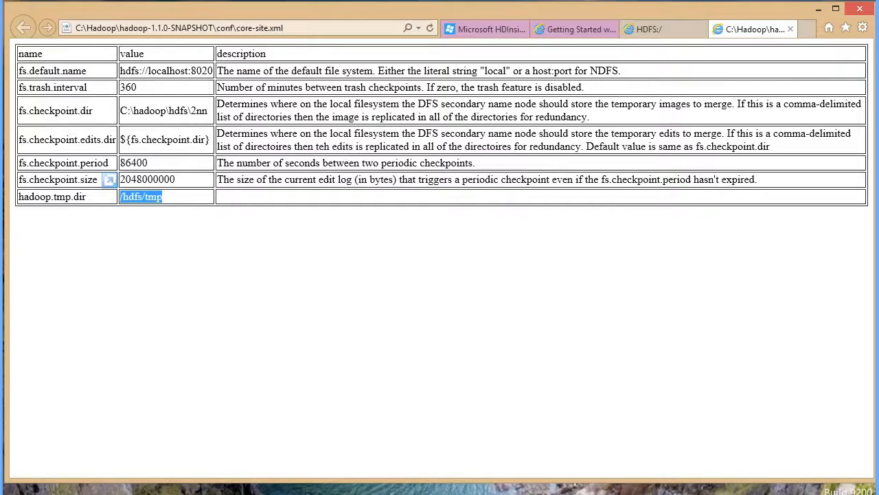
# Open hdfs-site.xml from the conf folder and examine the datanode address and dfs.http.address port numbers
pyautogui.hotkey('alt', 'Tab')
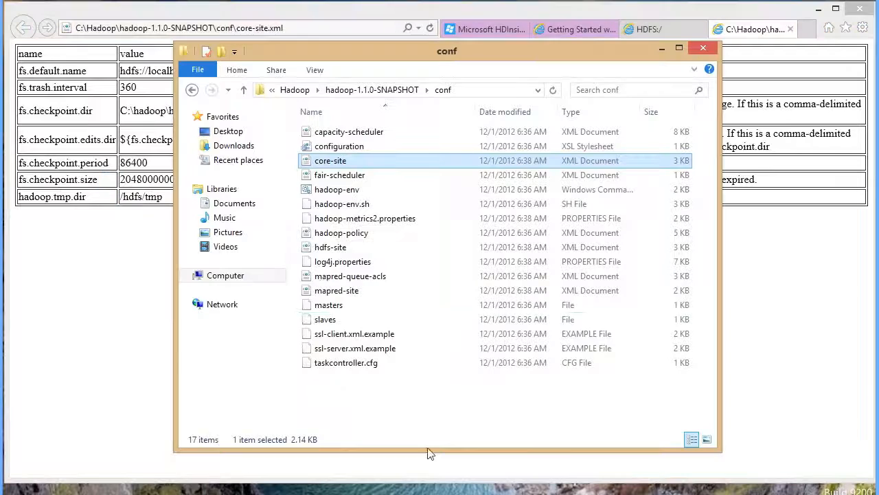
pyautogui.doubleClick(346, 250)
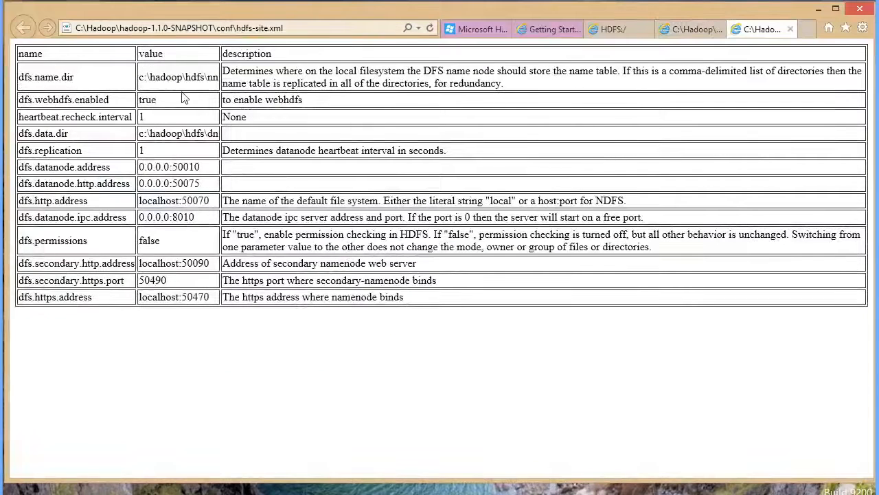
pyautogui.moveTo(201, 167); pyautogui.dragTo(176, 168)
pyautogui.click(206, 191)
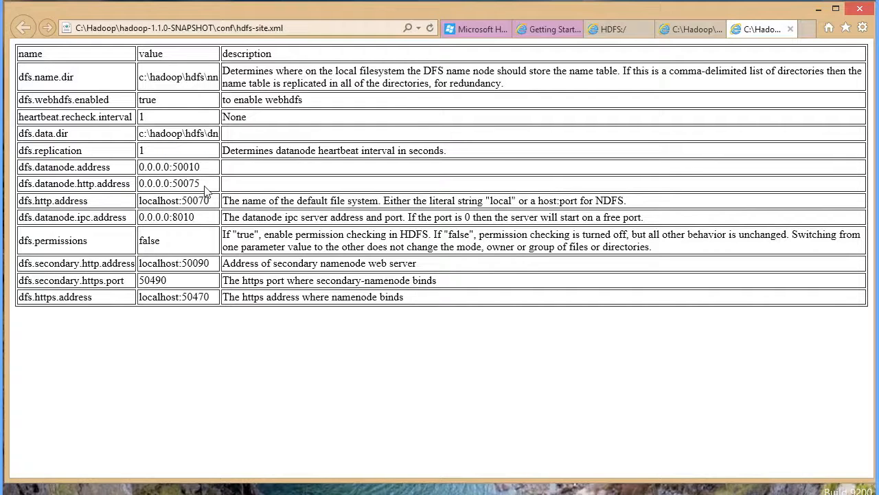
pyautogui.moveTo(211, 200); pyautogui.dragTo(180, 202)
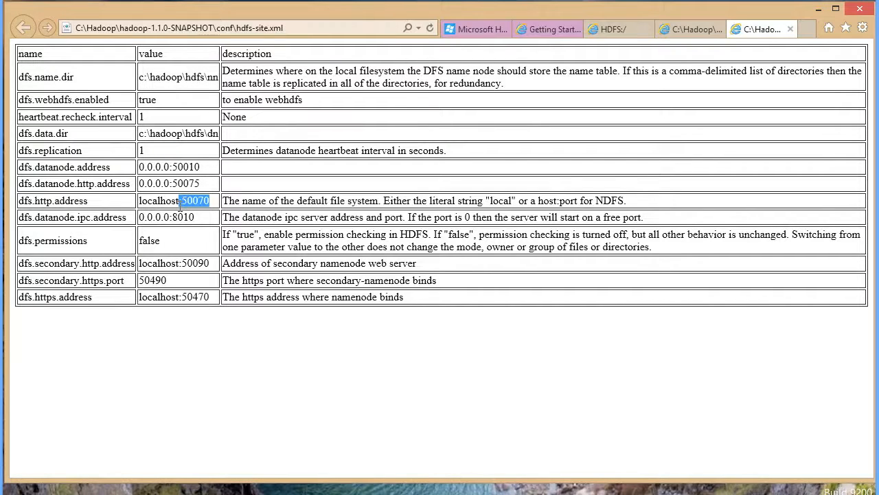
pyautogui.click(146, 213)
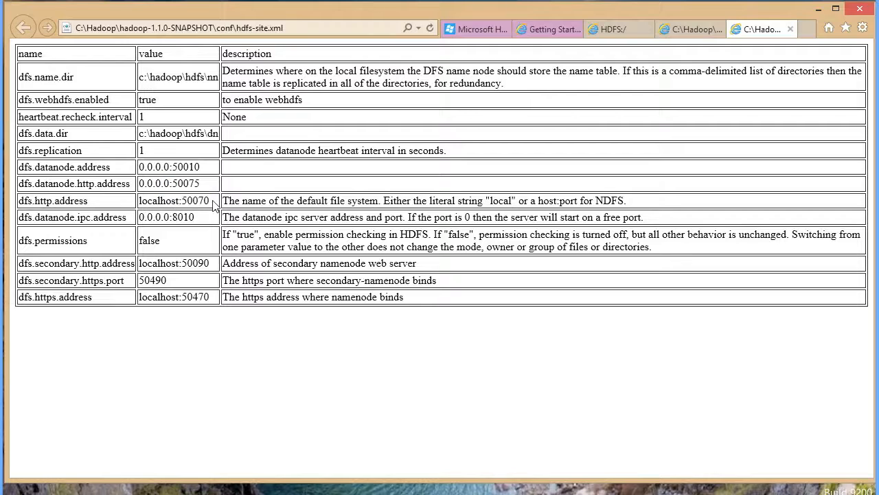
# Copy the dfs.http.address value localhost:50070 from hdfs-site.xml and load it in a new browser tab
pyautogui.moveTo(212, 202); pyautogui.dragTo(139, 214)
pyautogui.hotkey('ctrl', 'c')
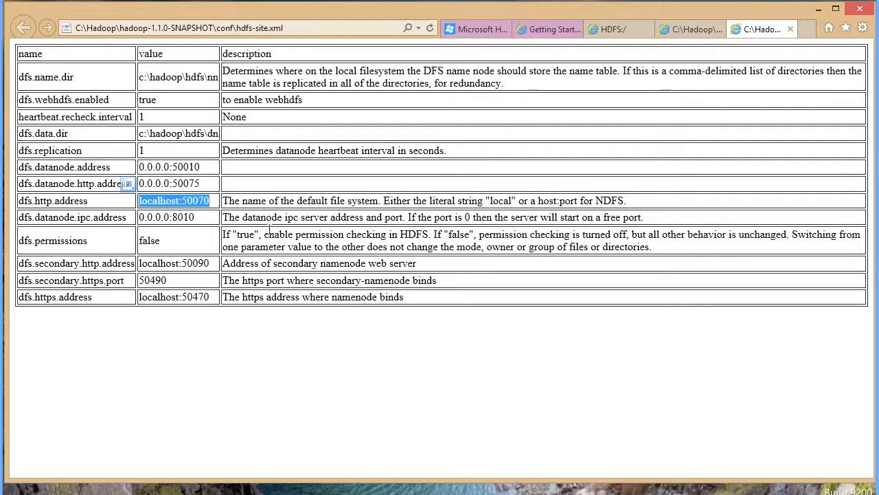
pyautogui.click(806, 28)
pyautogui.hotkey('ctrl', 'v')
pyautogui.press('Return')
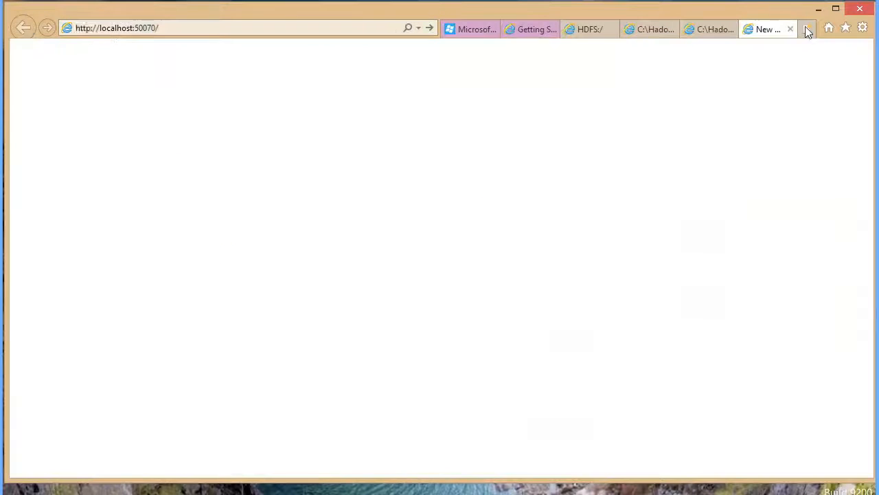
pyautogui.click(82, 90)
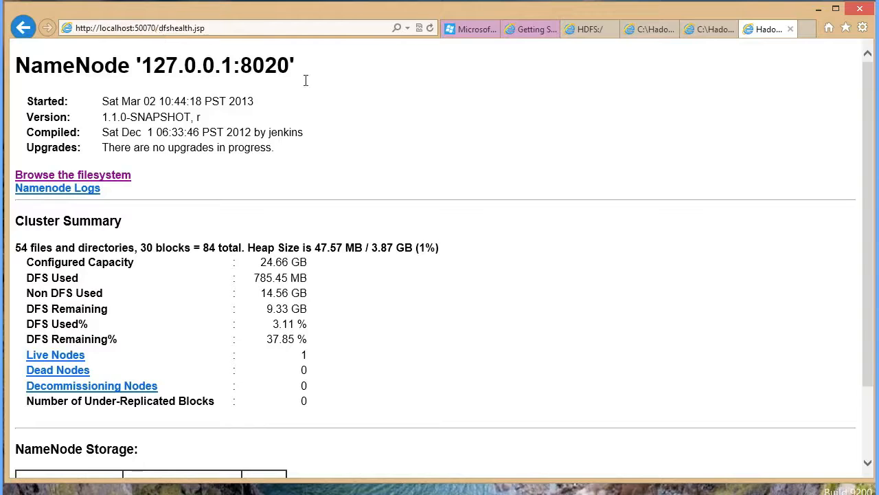
# Browse the filesystem from the new NameNode page and compare its URL port with dfs.datanode.http.address in hdfs-site.xml
pyautogui.click(715, 30)
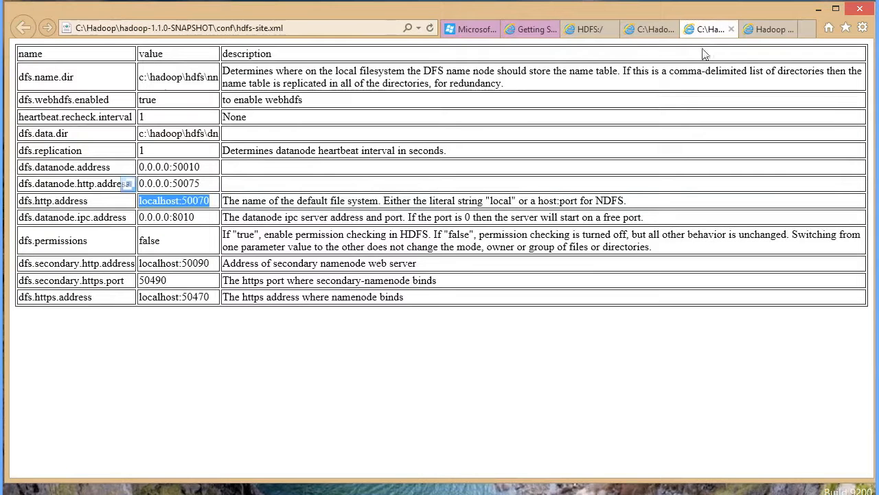
pyautogui.click(764, 28)
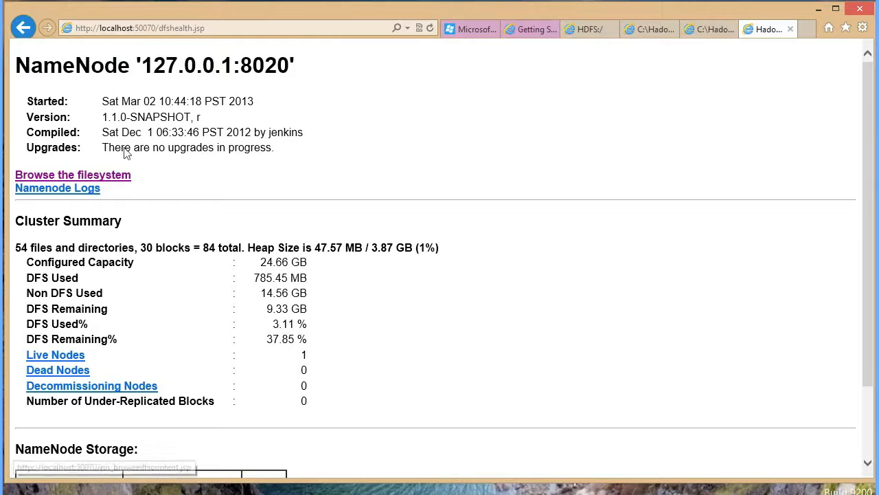
pyautogui.click(109, 177)
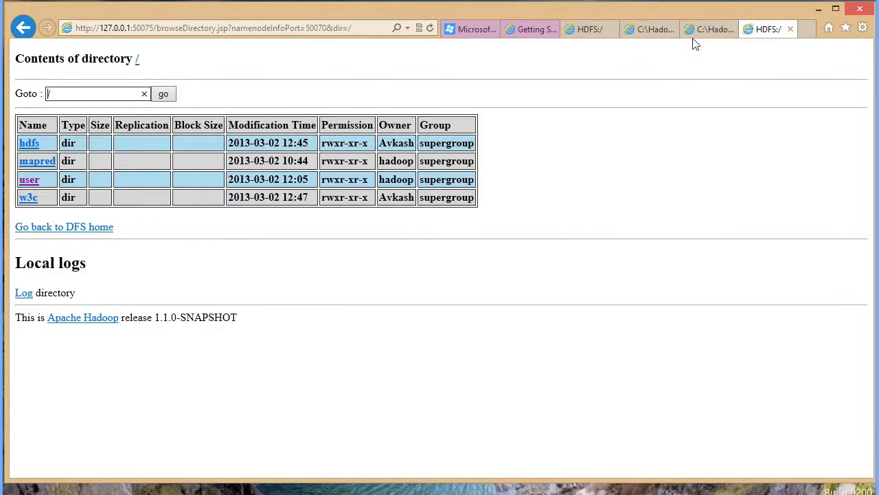
pyautogui.click(709, 29)
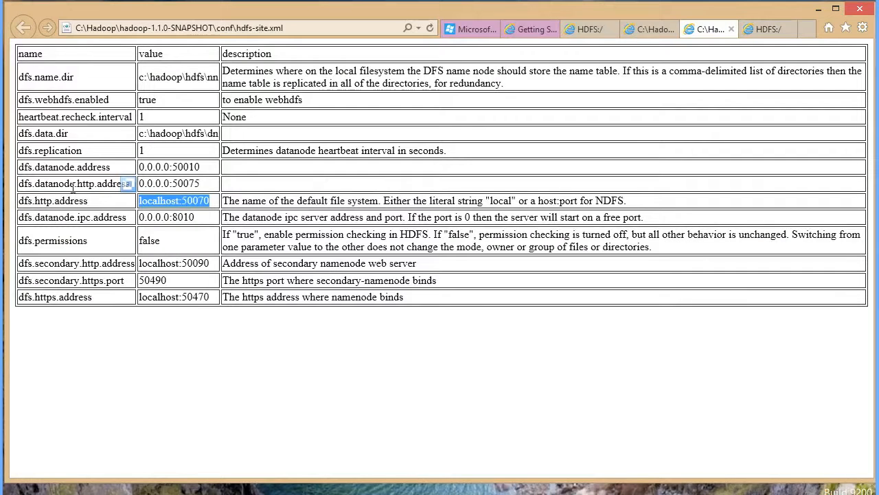
pyautogui.click(87, 188)
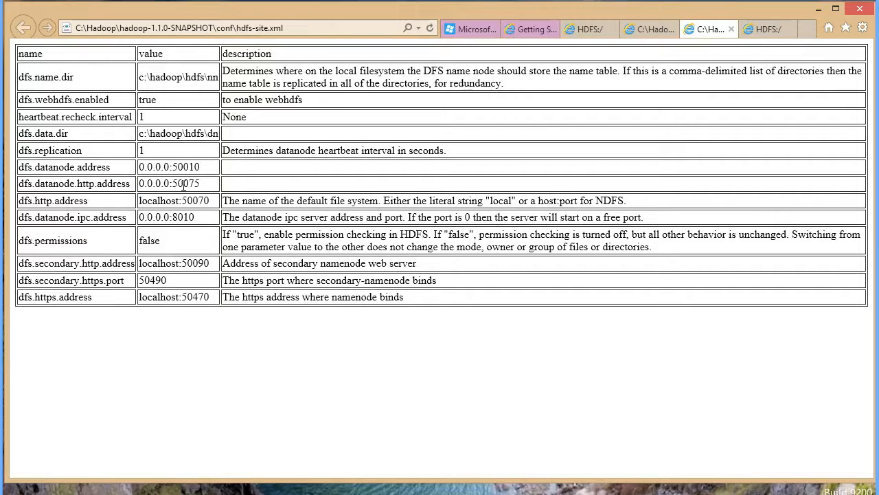
pyautogui.click(766, 30)
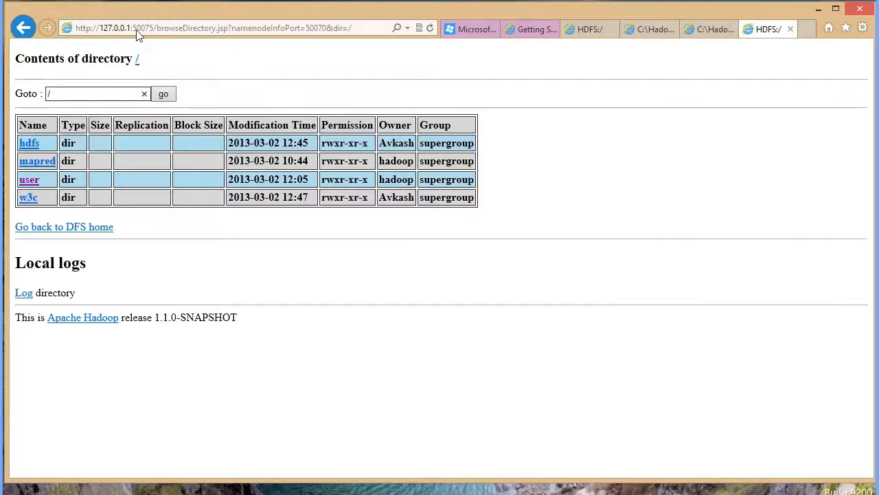
# Go back to the NameNode page in the last tab, and return to hdfs-site.xml to review its address settings
pyautogui.click(23, 27)
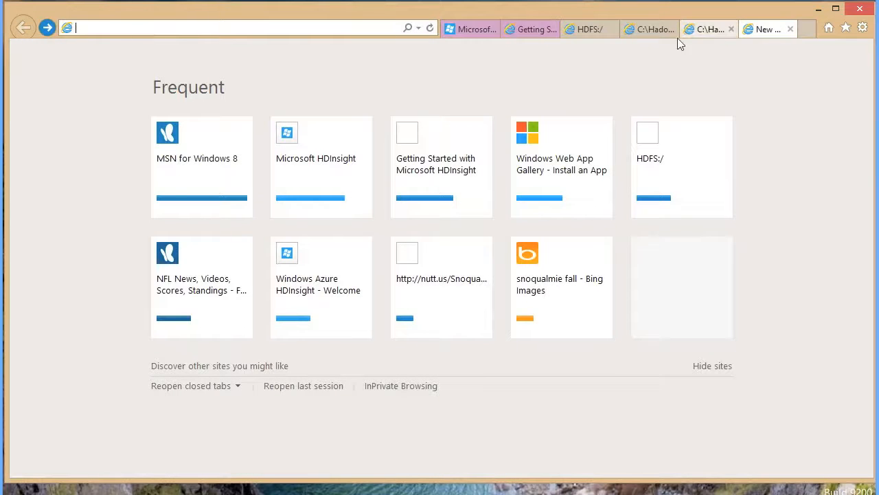
pyautogui.click(47, 27)
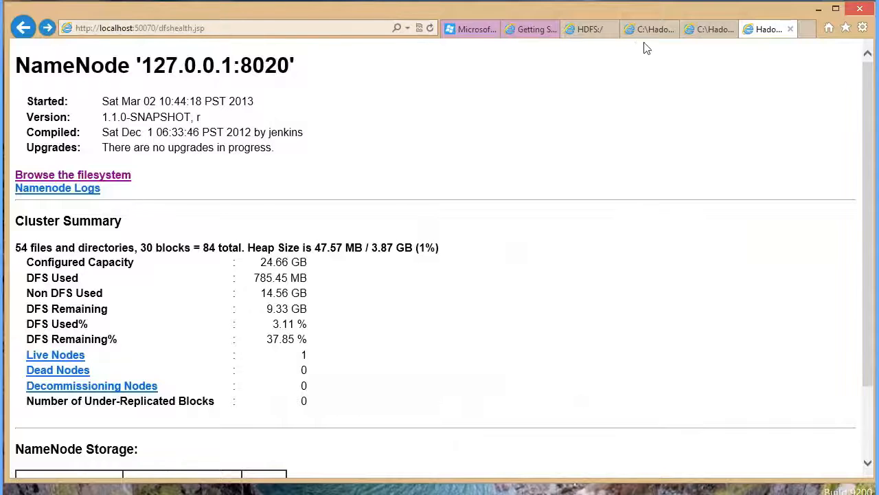
pyautogui.click(584, 29)
pyautogui.click(720, 34)
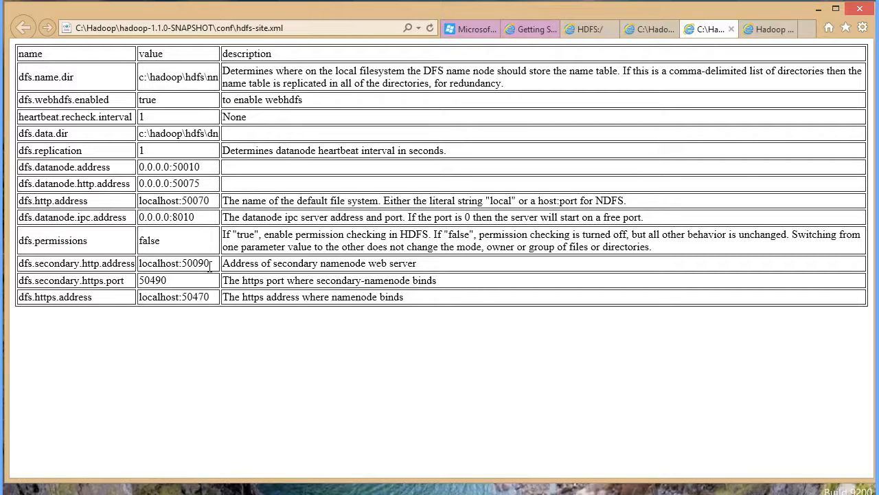
# Check the port of dfs.secondary.http.address in hdfs-site.xml, and open mapred-site.xml from the conf folder
pyautogui.moveTo(209, 264); pyautogui.dragTo(181, 265)
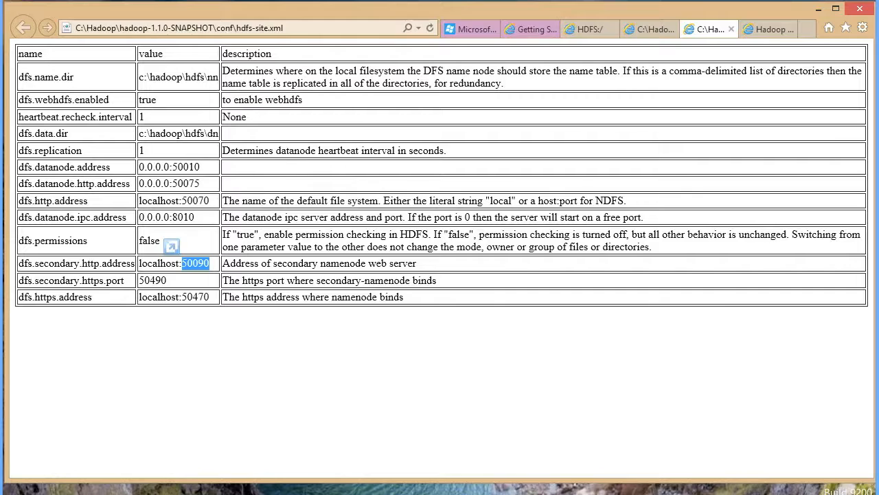
pyautogui.hotkey('alt', 'Tab')
pyautogui.doubleClick(352, 294)
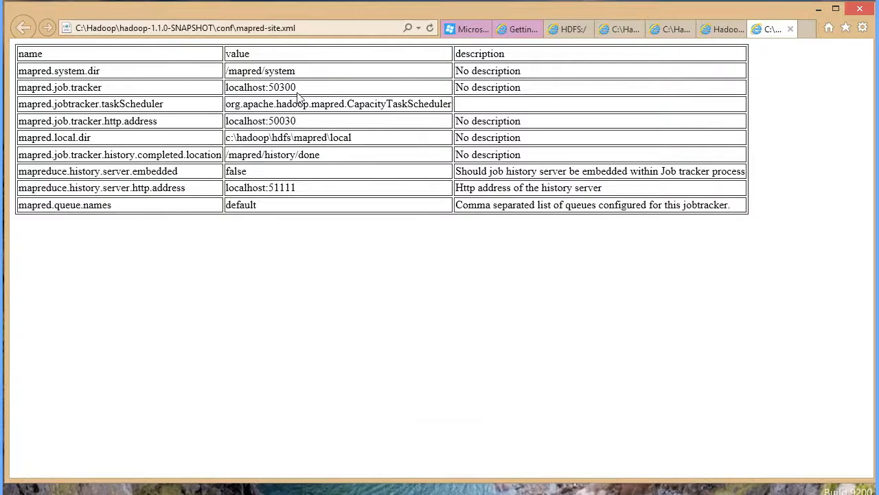
# Try to load the mapred.job.tracker address localhost:50300 in a new browser tab, and close that tab
pyautogui.doubleClick(278, 92)
pyautogui.hotkey('ctrl', 'c')
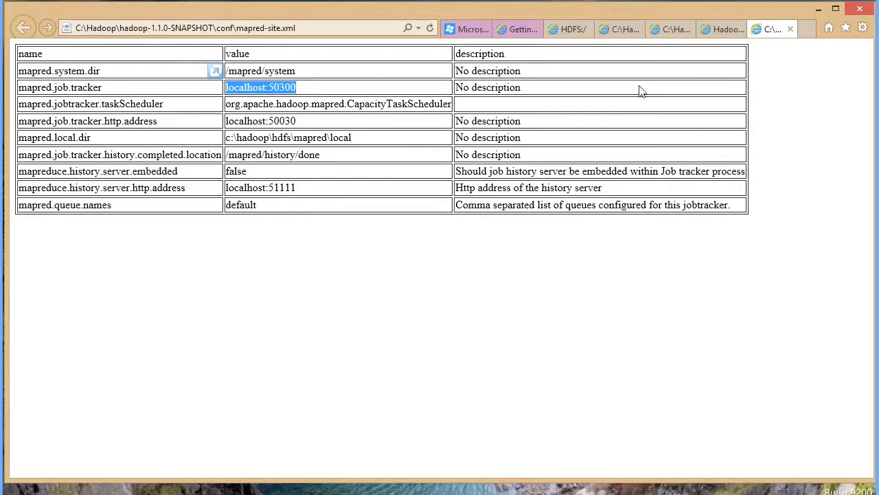
pyautogui.click(808, 29)
pyautogui.hotkey('ctrl', 'v')
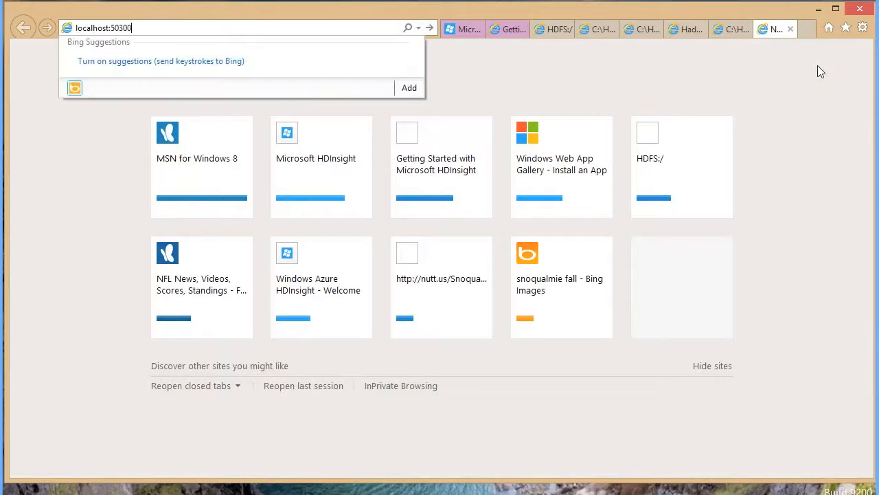
pyautogui.press('Return')
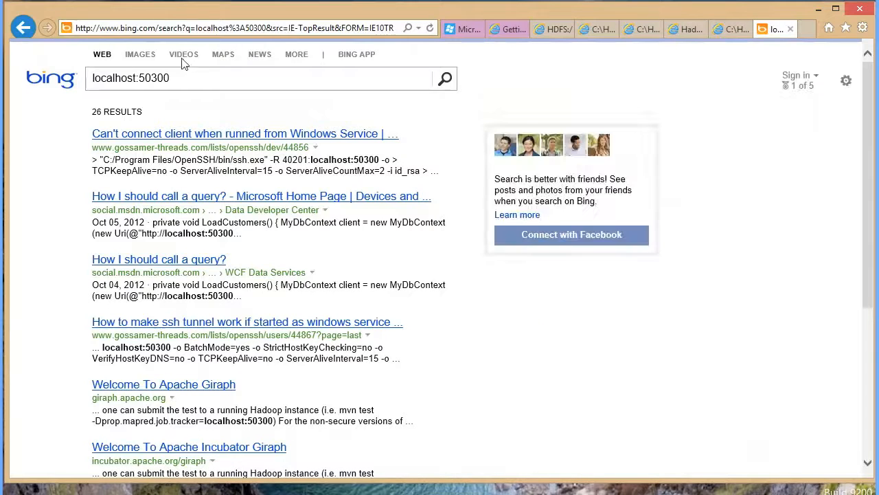
pyautogui.hotkey('alt', 'Tab')
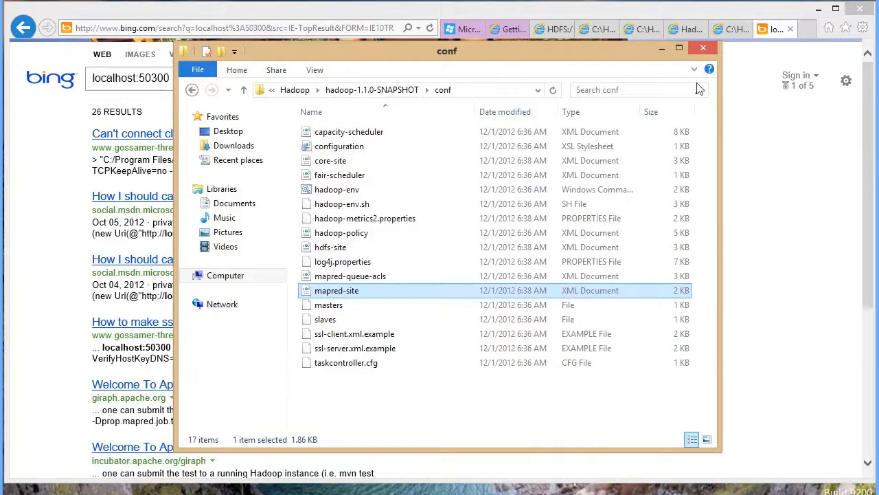
pyautogui.click(749, 72)
pyautogui.click(791, 27)
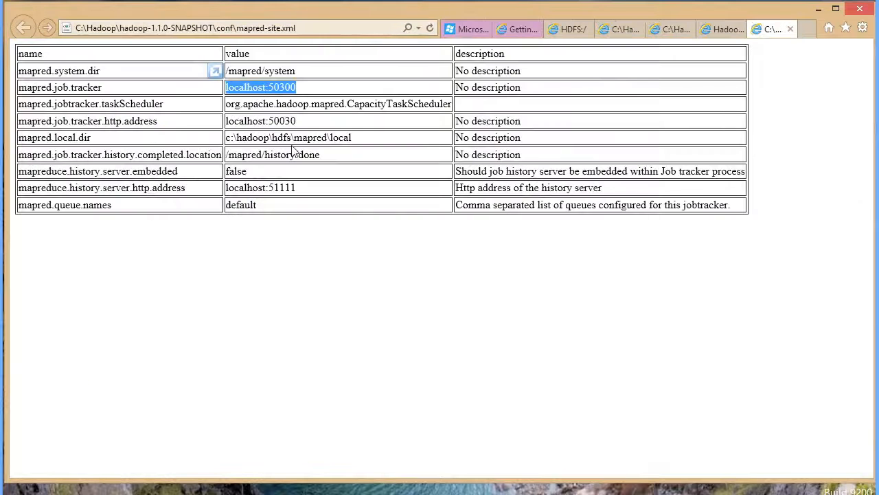
# Copy the mapred.job.tracker.http.address value localhost:50030 from mapred-site.xml and load it in a new browser tab
pyautogui.click(312, 90)
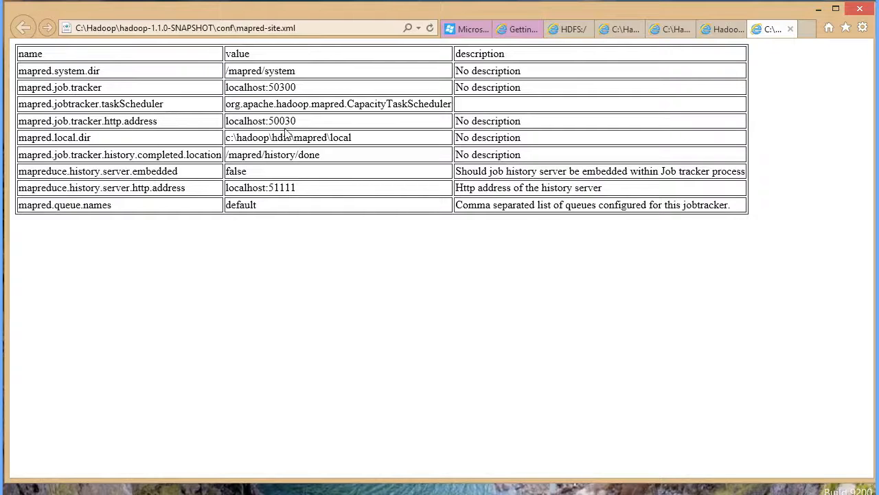
pyautogui.moveTo(303, 124); pyautogui.dragTo(230, 125)
pyautogui.hotkey('ctrl', 'c')
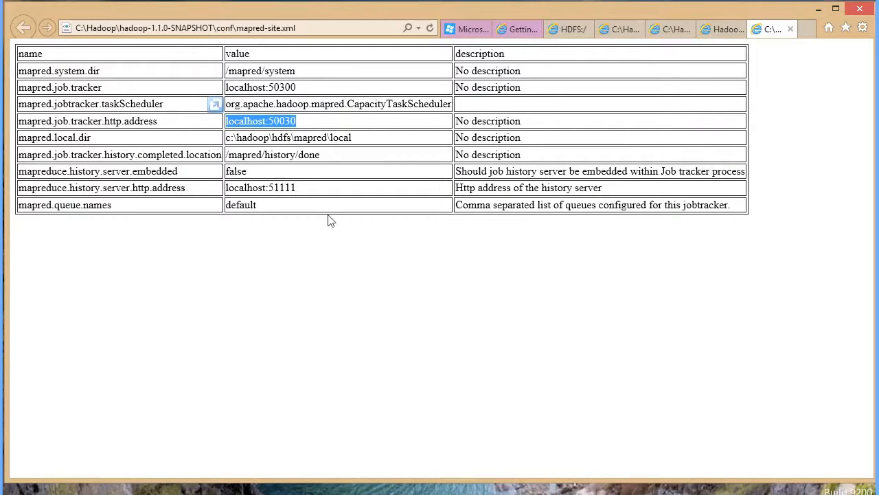
pyautogui.click(809, 28)
pyautogui.hotkey('ctrl', 'v')
pyautogui.press('Return')
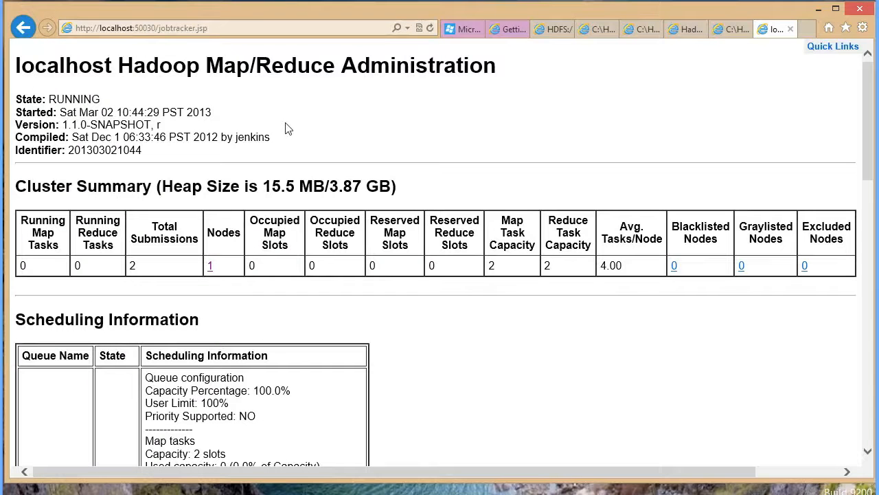
# Look over the Map/Reduce Administration page's cluster and scheduling information, and return to mapred-site.xml
pyautogui.scroll(-3, 464, 254)
pyautogui.scroll(3, 464, 254)
pyautogui.click(733, 29)
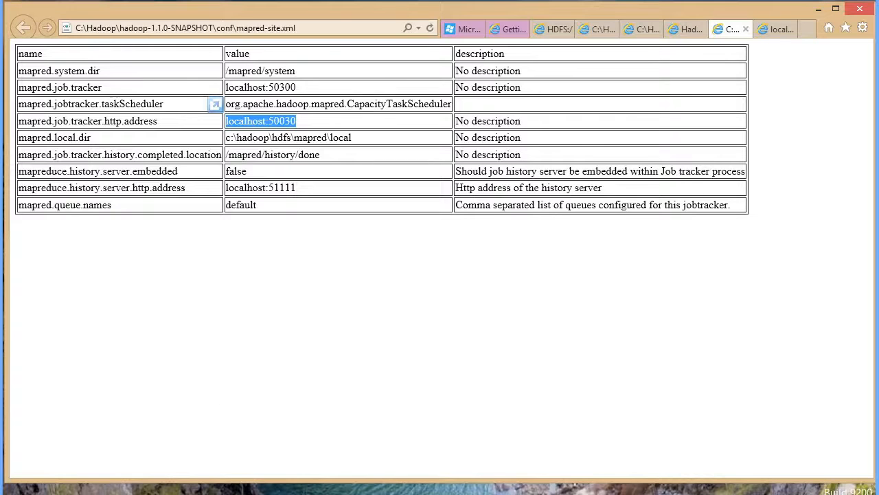
pyautogui.click(338, 361)
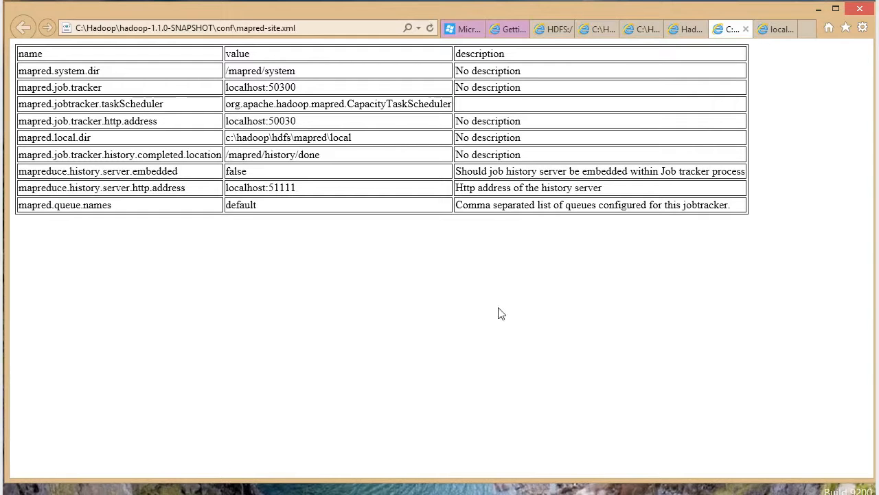
# Close all configuration, status and HDInsight console tabs, keeping only the Getting Started with Microsoft HDInsight page
pyautogui.click(746, 29)
pyautogui.click(746, 30)
pyautogui.click(746, 29)
pyautogui.click(746, 29)
pyautogui.click(746, 29)
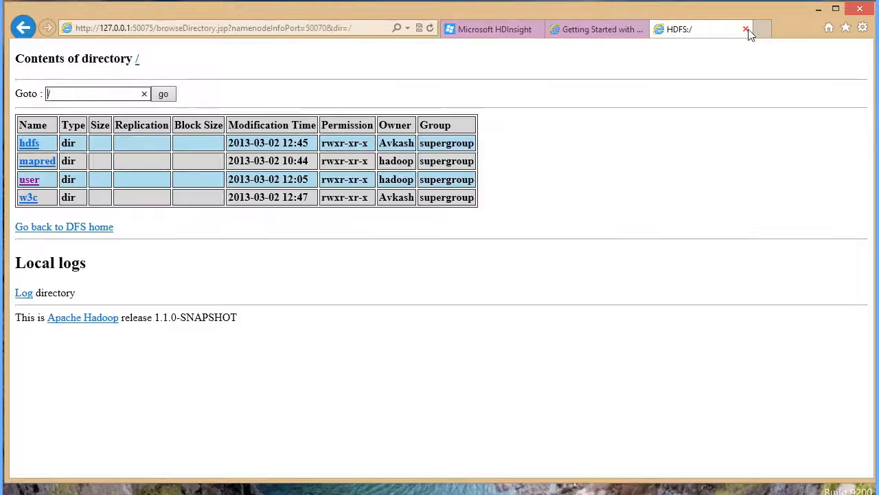
pyautogui.click(748, 30)
pyautogui.click(539, 29)
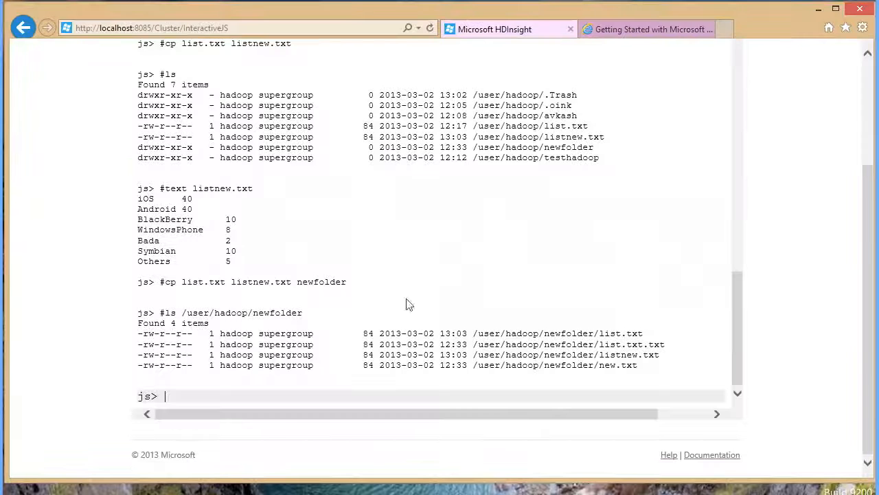
pyautogui.click(569, 29)
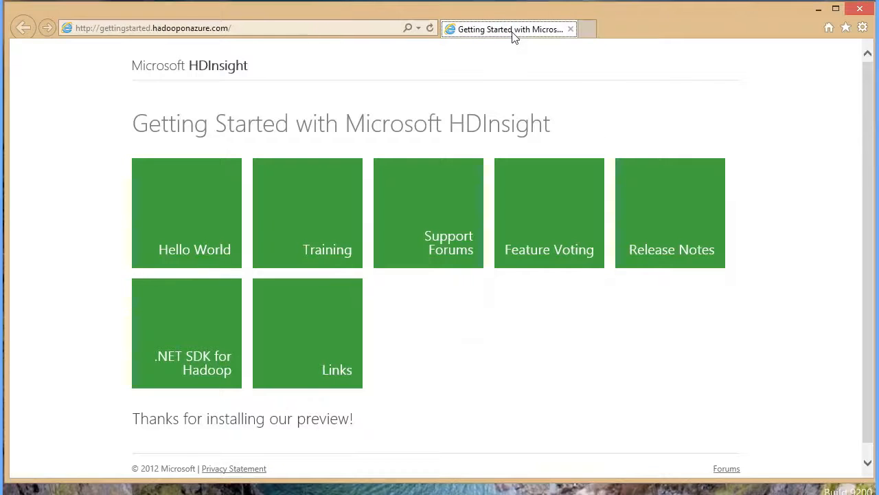
# Open the Hello World samples and go to the Load Some Data instructions
pyautogui.click(198, 240)
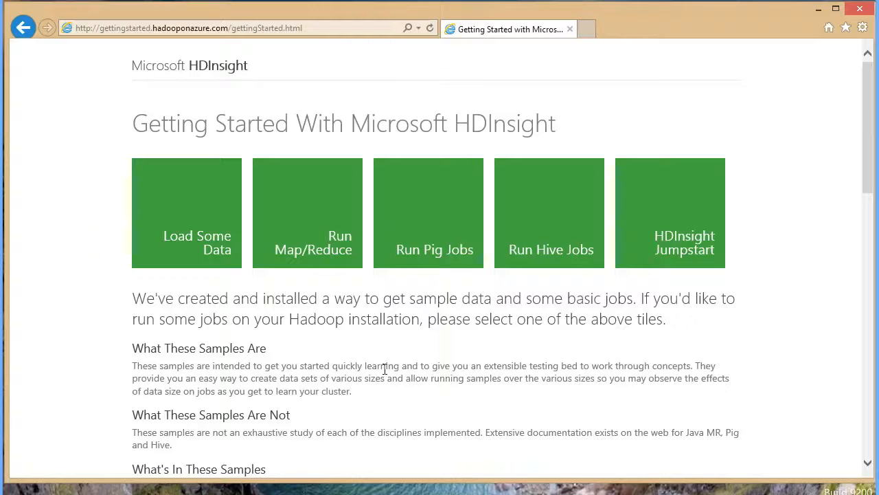
pyautogui.click(144, 224)
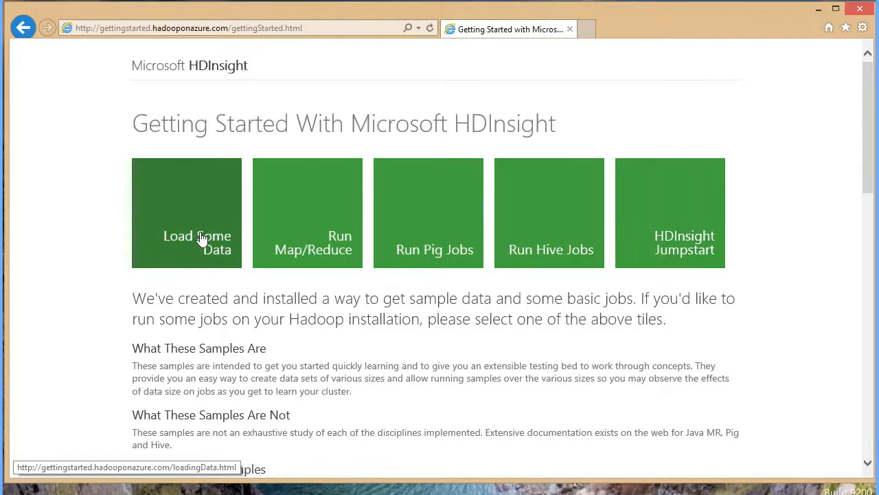
pyautogui.click(203, 237)
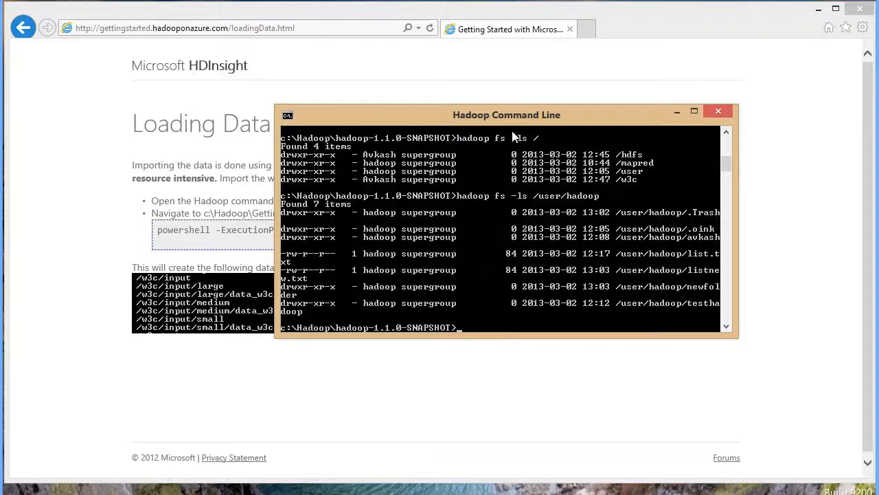
# In the Hadoop Command Line, clear the console, change to c:\Hadoop\GettingStarted and list its contents, keeping the import instructions uncovered
pyautogui.moveTo(511, 121); pyautogui.dragTo(596, 116)
pyautogui.write('cls')
pyautogui.press('Return')
pyautogui.write('cd ..')
pyautogui.press('Return')
pyautogui.write('cd GettingStarted')
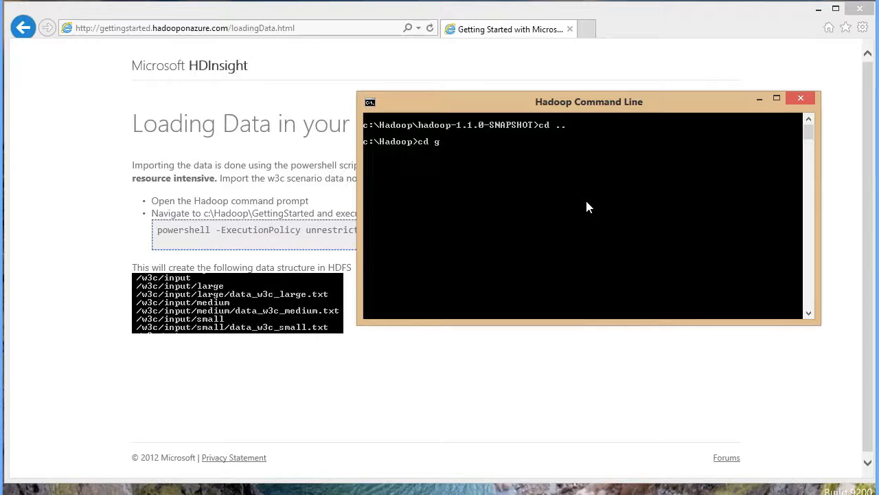
pyautogui.press('Return')
pyautogui.write('dir')
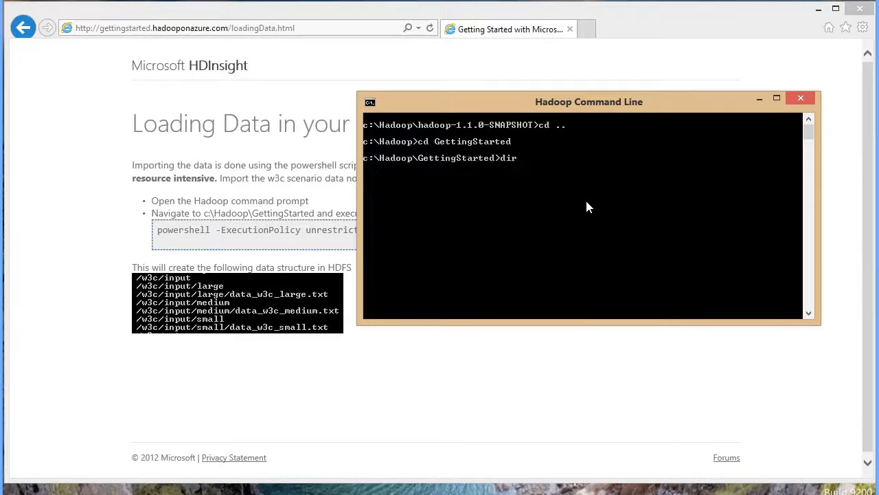
pyautogui.press('Return')
pyautogui.moveTo(613, 102); pyautogui.dragTo(605, 255)
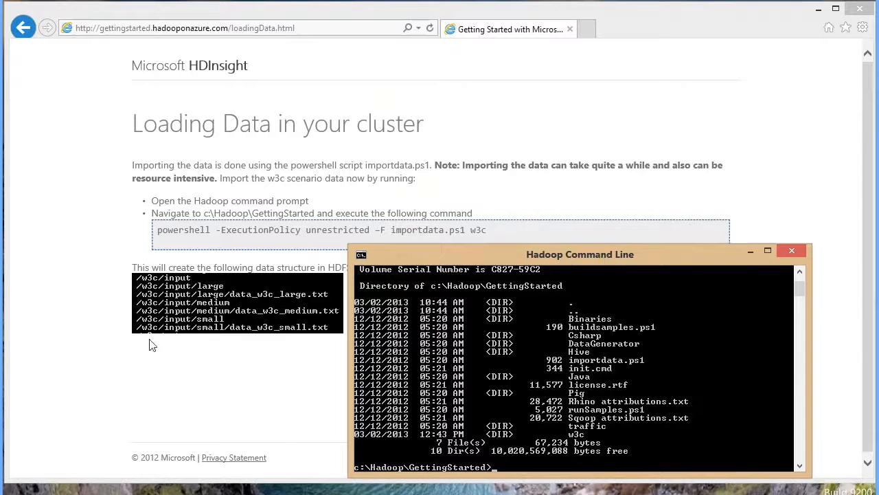
# Import the w3c sample data by running powershell -ExecutionPolicy unrestricted -F importdata.ps1 w3c
pyautogui.write('powershell -ExecutionPolicy unrestricted -')
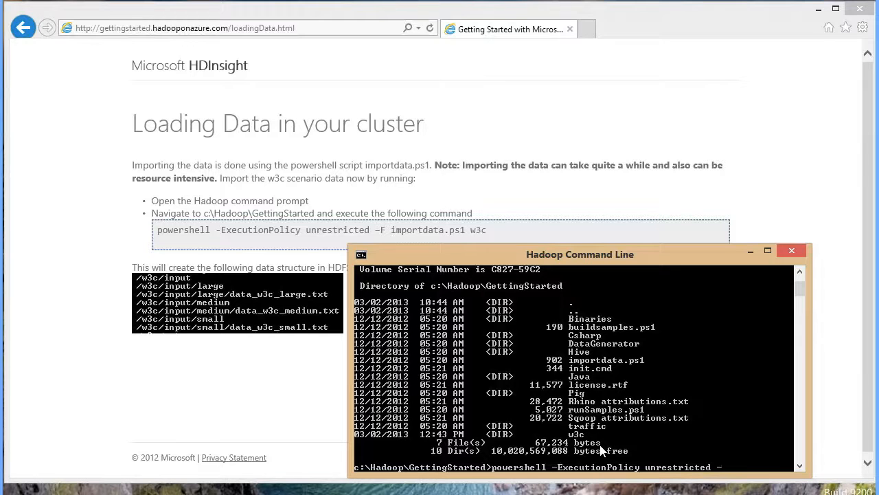
pyautogui.write('F importdata.p')
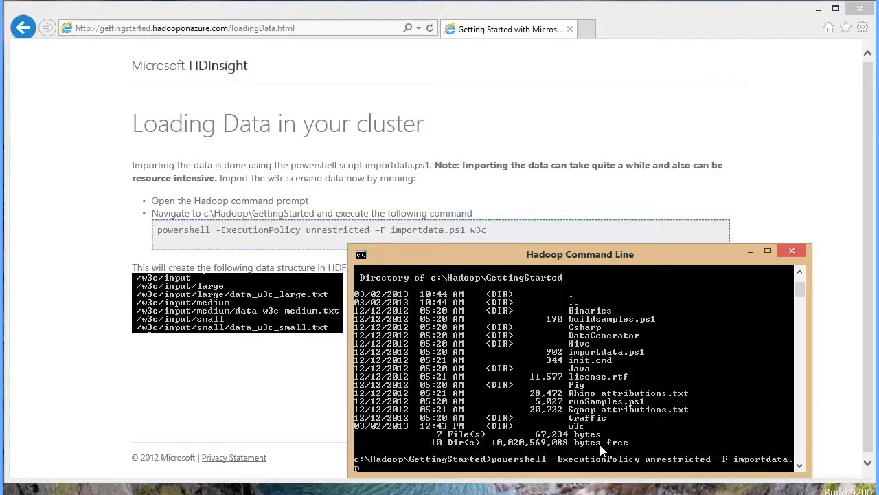
pyautogui.write('s1 w3c')
pyautogui.press('Return')
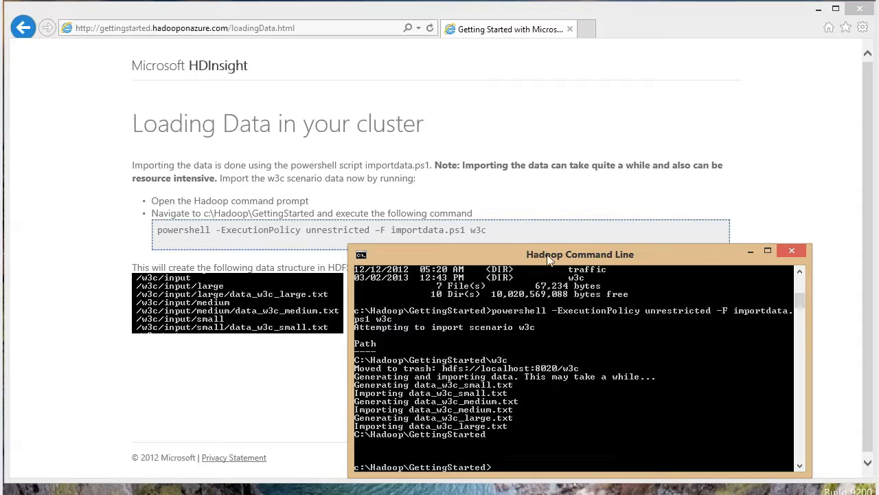
# Change to the w3c subfolder of GettingStarted and list its files
pyautogui.moveTo(549, 256); pyautogui.dragTo(541, 241)
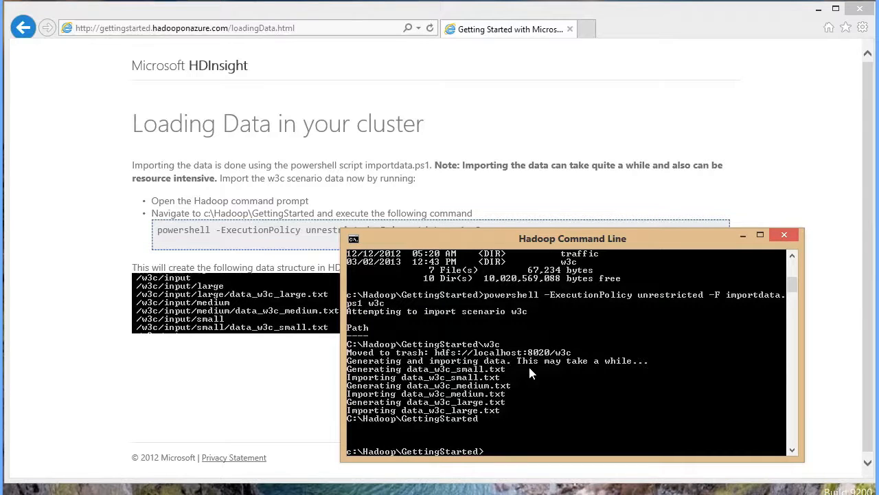
pyautogui.write('cd w3c')
pyautogui.press('Return')
pyautogui.write('dir')
pyautogui.press('Return')
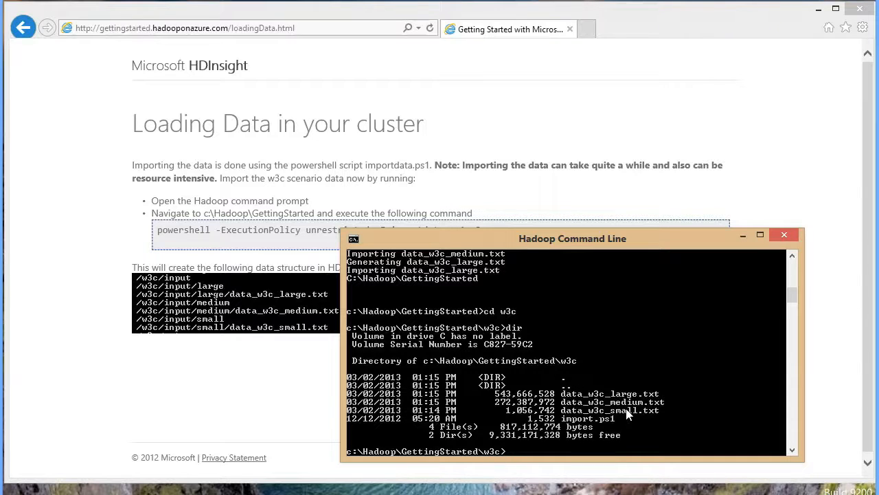
# Open data_w3c_small.txt in Notepad from the Hadoop Command Line
pyautogui.write('otepad d')
pyautogui.press('Tab')
pyautogui.press('Tab')
pyautogui.press('Tab')
pyautogui.press('Return')
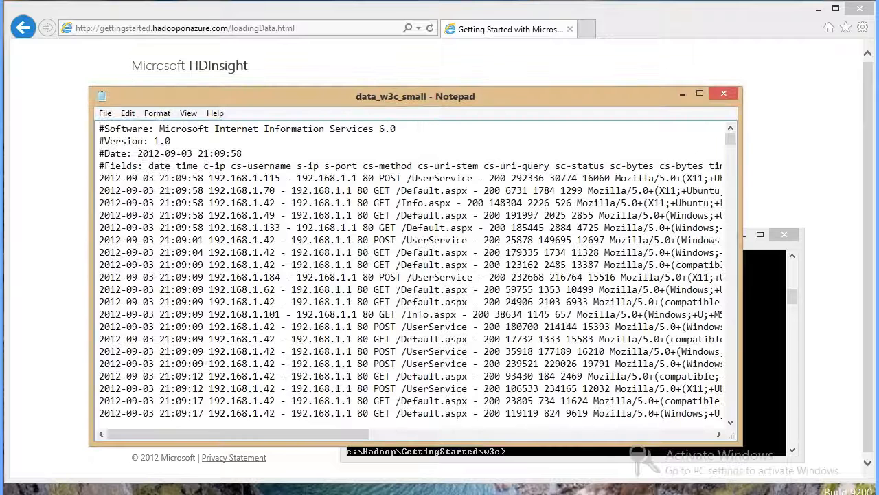
# Look through the web log records in data_w3c_small.txt down to the end, and close the file
pyautogui.moveTo(448, 90); pyautogui.dragTo(390, 63)
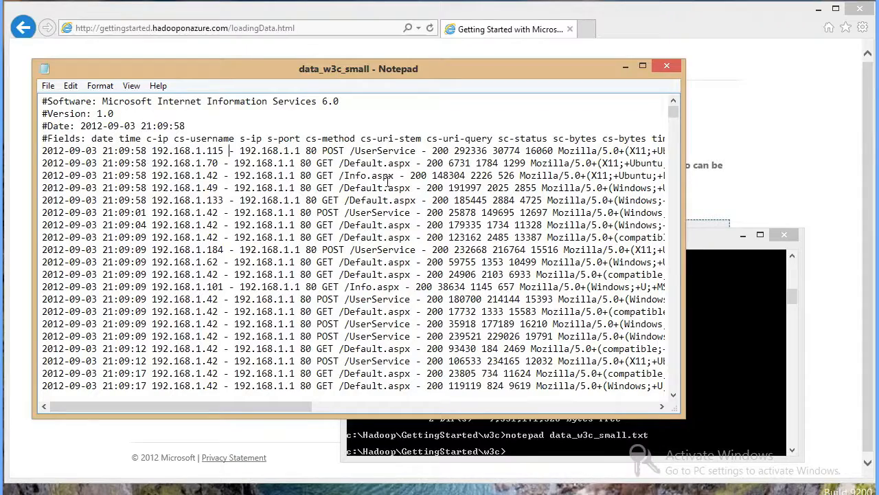
pyautogui.moveTo(293, 406)
pyautogui.mouseDown()
pyautogui.moveTo(562, 406)
pyautogui.moveTo(292, 406)
pyautogui.mouseUp()
pyautogui.moveTo(674, 117); pyautogui.dragTo(672, 383)
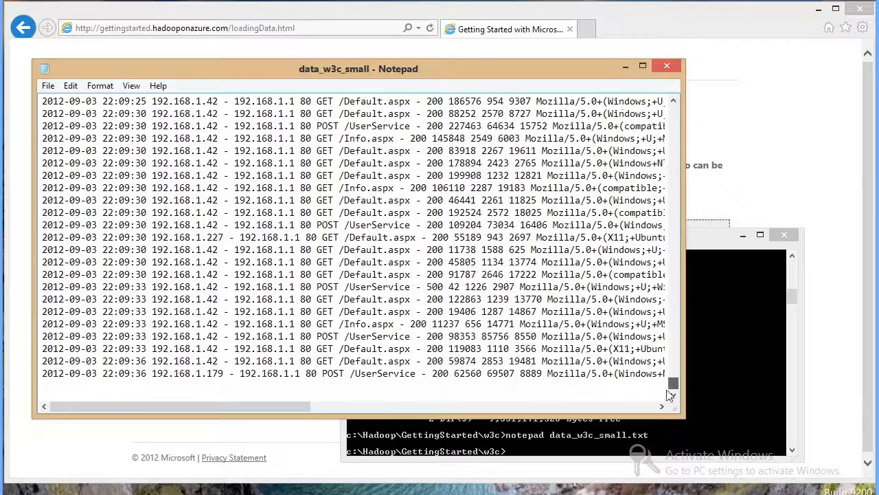
pyautogui.click(661, 64)
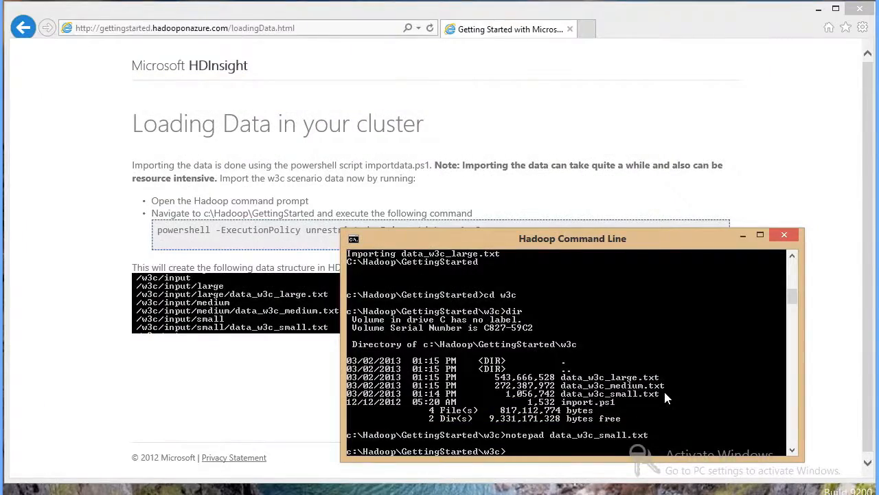
# Go back to the samples page, open Run Map/Reduce, and examine the w3c, small, java and totalhits arguments of the runSamples.ps1 command
pyautogui.click(123, 197)
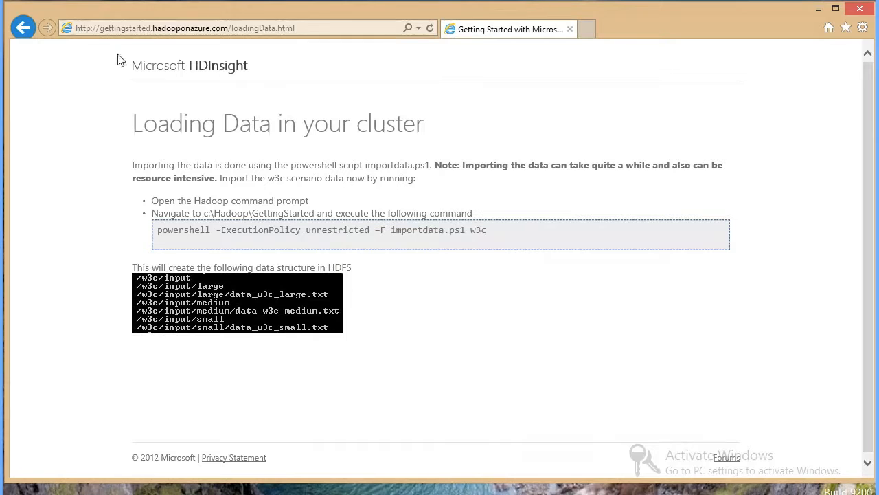
pyautogui.click(23, 29)
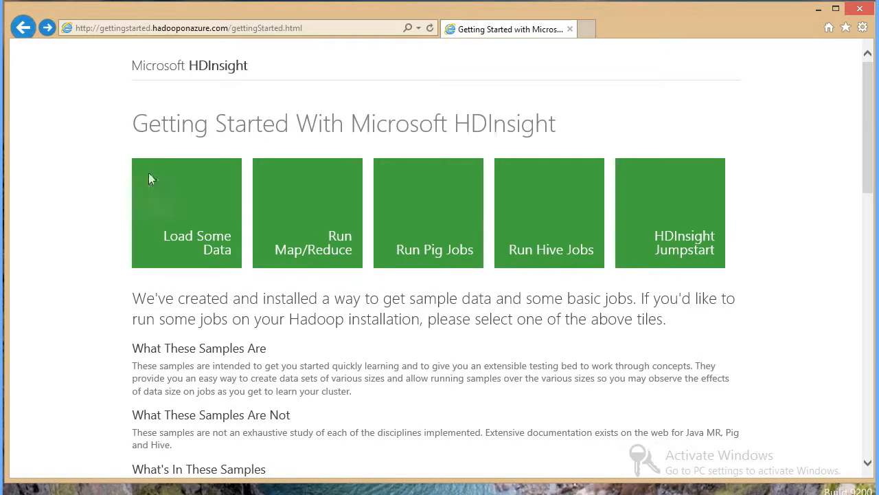
pyautogui.click(323, 247)
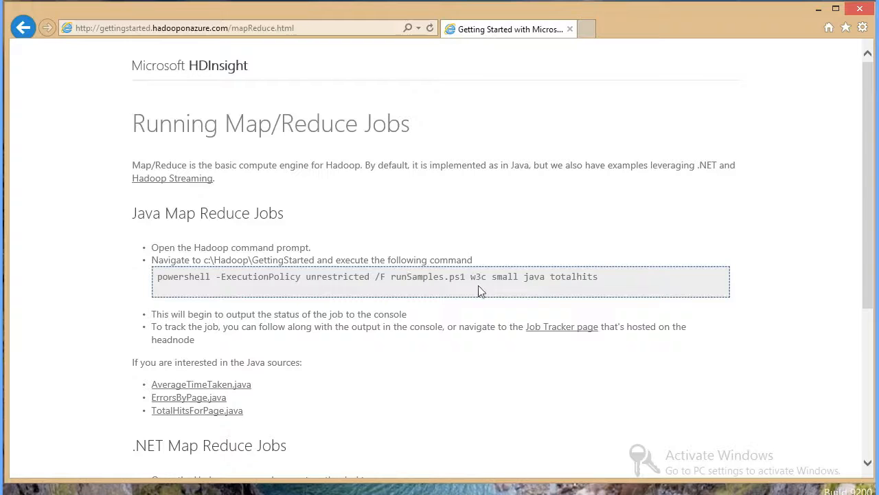
pyautogui.moveTo(471, 278); pyautogui.dragTo(492, 276)
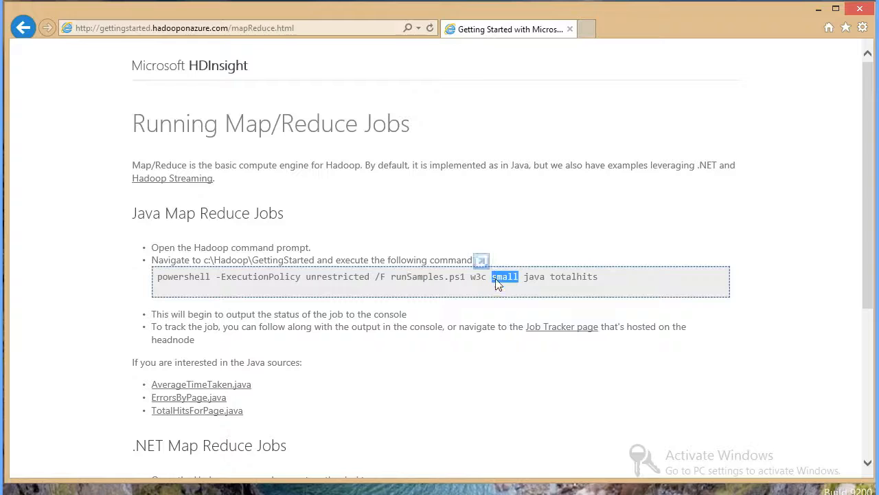
pyautogui.moveTo(525, 277); pyautogui.dragTo(598, 276)
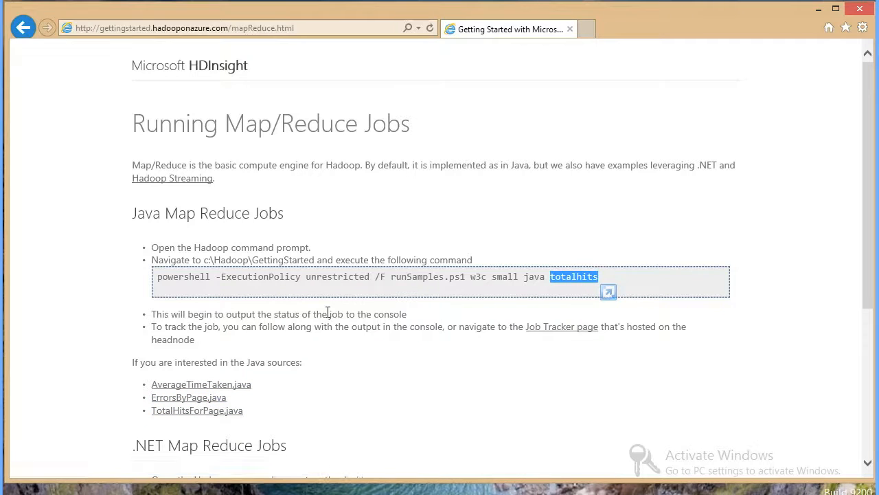
# Switch to the Hadoop Command Line and change from the w3c subfolder back up to GettingStarted
pyautogui.hotkey('alt', 'Tab')
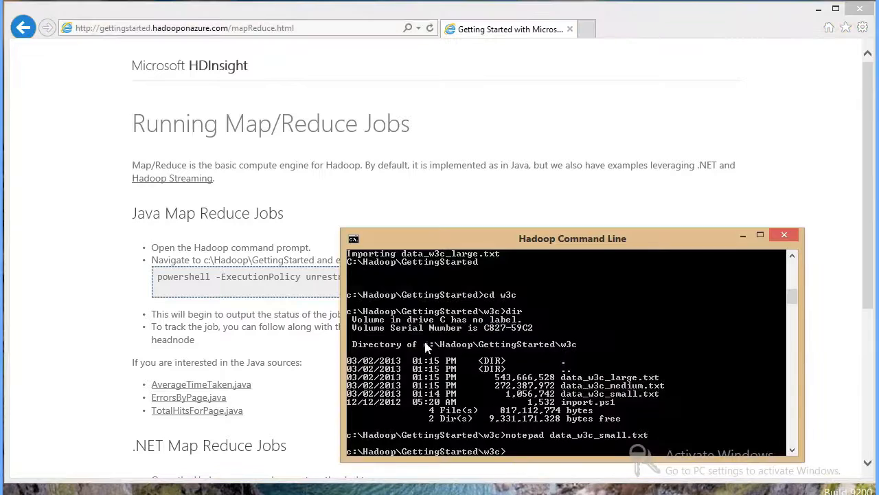
pyautogui.moveTo(520, 252); pyautogui.dragTo(529, 121)
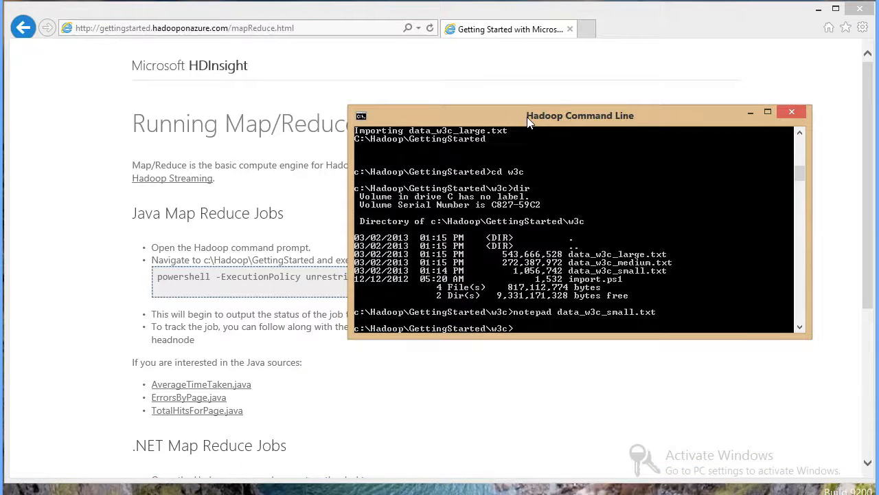
pyautogui.write('cd ..')
pyautogui.press('Return')
# Try to run powershell -ExecutionPolicy unrestricted -F runSample.ps1 w3c small java totalhits, adapting the earlier import command
pyautogui.press('Up')
pyautogui.press('Up')
pyautogui.press('Up')
pyautogui.press('Up')
pyautogui.press('Up')
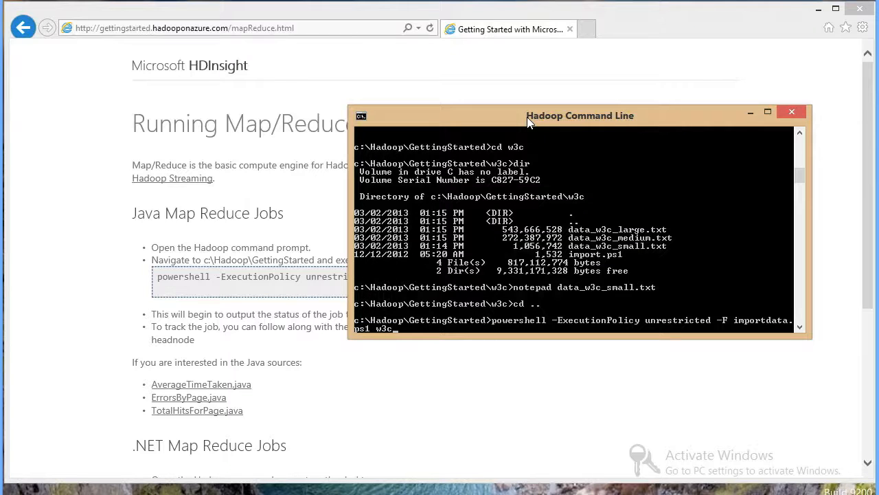
pyautogui.moveTo(605, 123); pyautogui.dragTo(534, 19)
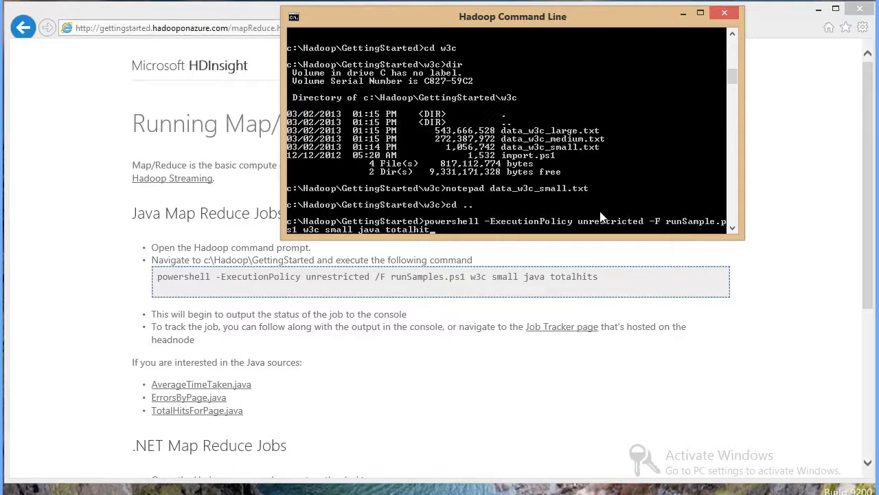
pyautogui.press('Return')
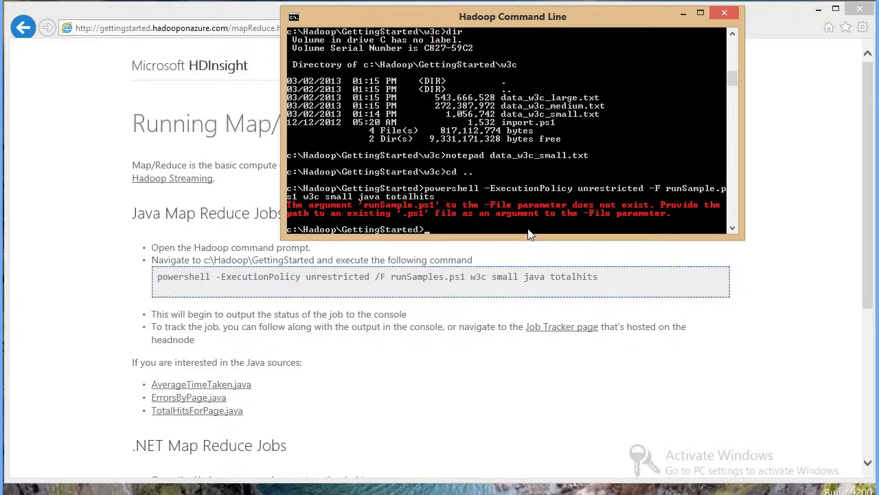
# Rerun the command with the script name corrected to runSamples.ps1 and make the console window taller
pyautogui.press('Up')
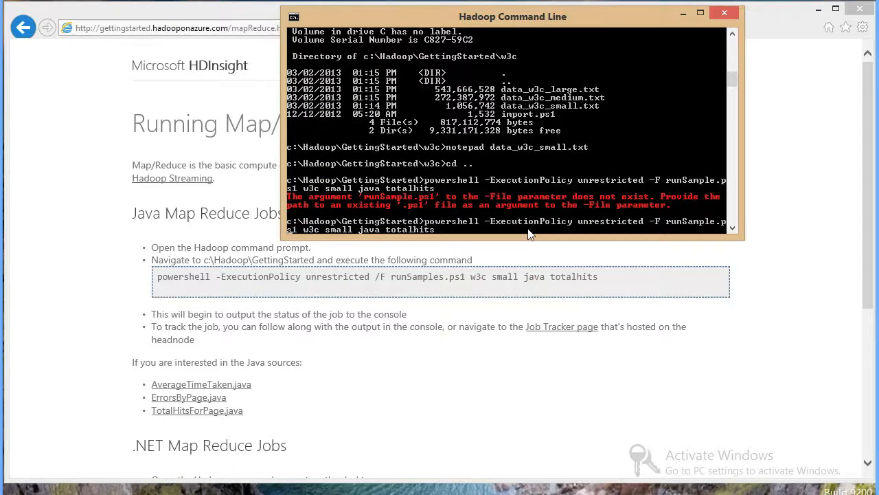
pyautogui.write('s')
pyautogui.press('Return')
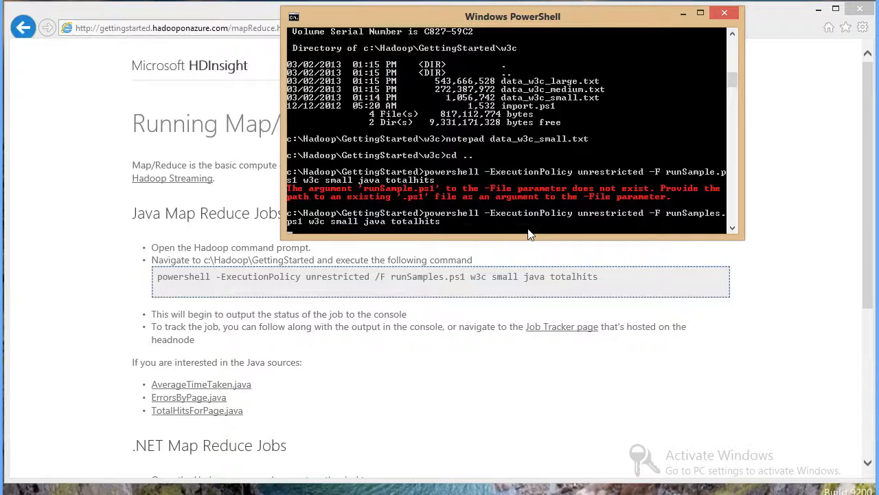
pyautogui.moveTo(518, 236); pyautogui.dragTo(532, 399)
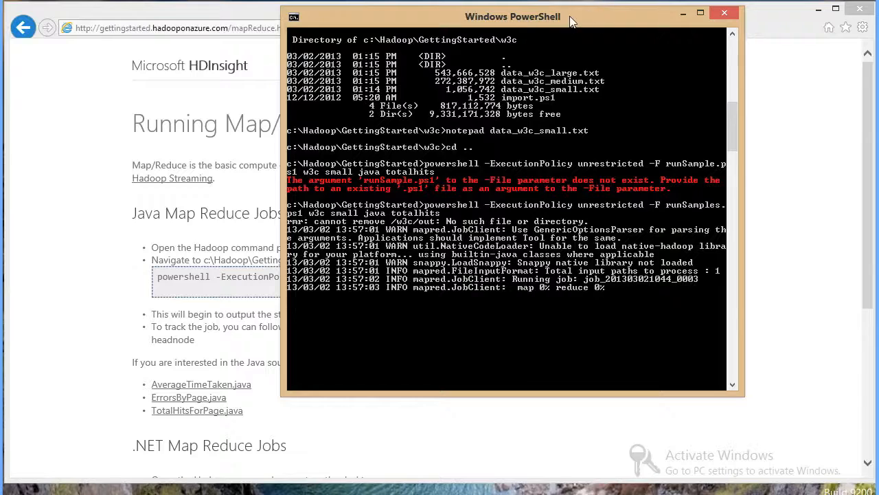
pyautogui.moveTo(571, 16); pyautogui.dragTo(614, 71)
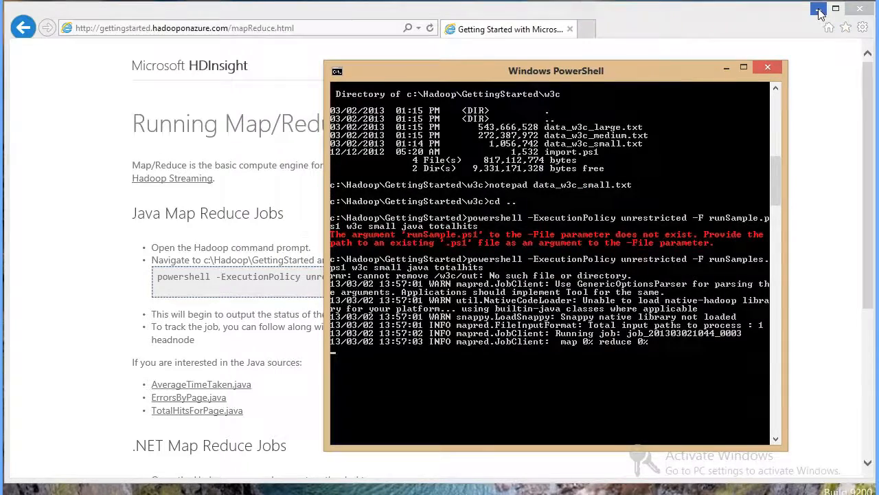
# Minimize the browser, open the Hadoop Map/Reduce Administration page from the desktop, and look through its running and completed jobs
pyautogui.click(824, 17)
pyautogui.click(27, 175)
pyautogui.doubleClick(25, 175)
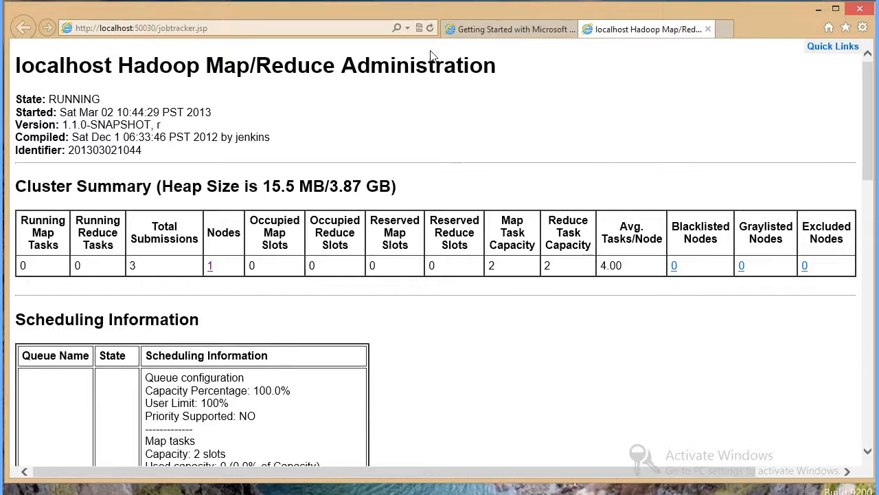
pyautogui.scroll(-10, 519, 349)
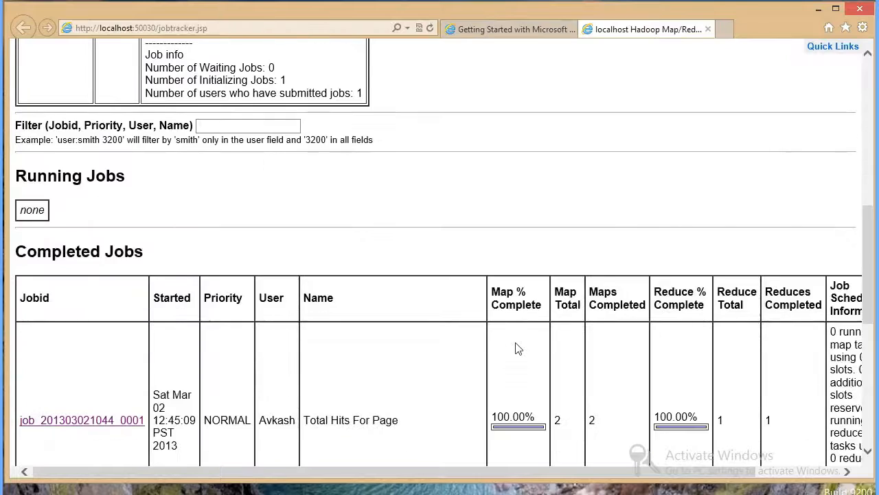
pyautogui.scroll(-4, 519, 349)
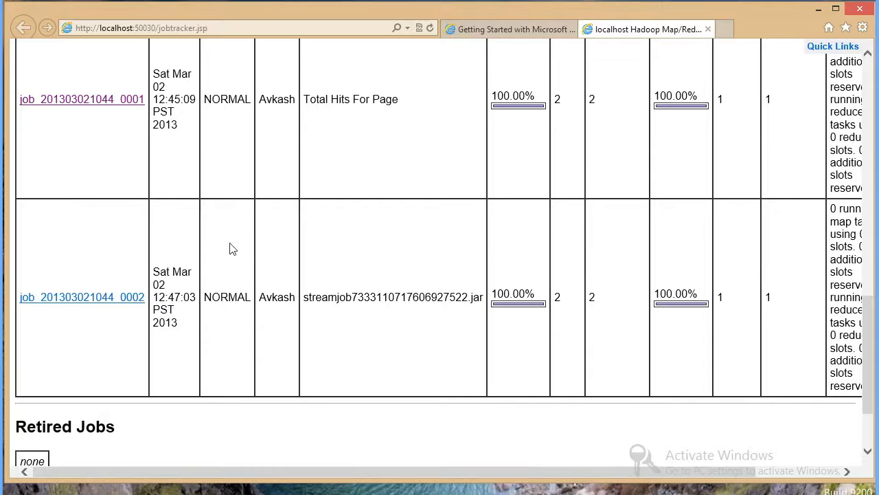
pyautogui.scroll(-2, 298, 309)
pyautogui.scroll(15, 298, 308)
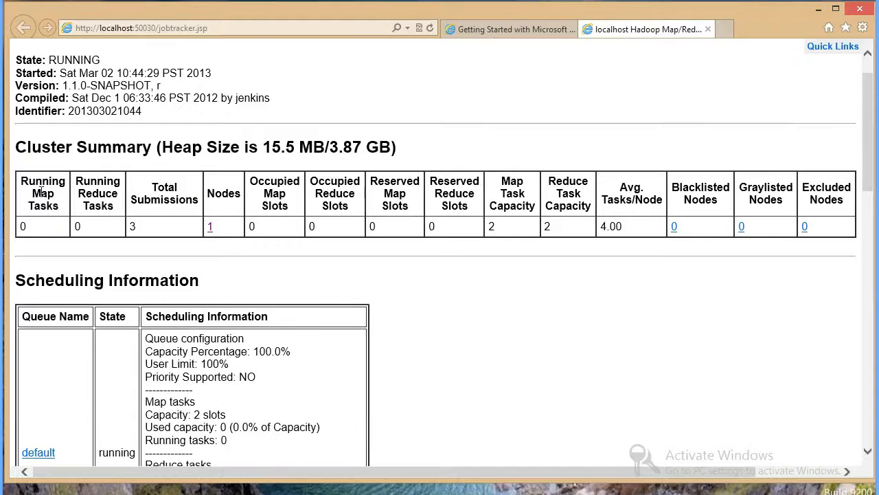
# Refresh the Map/Reduce Administration page and check the cluster summary and Running Jobs table for the submitted job
pyautogui.click(429, 28)
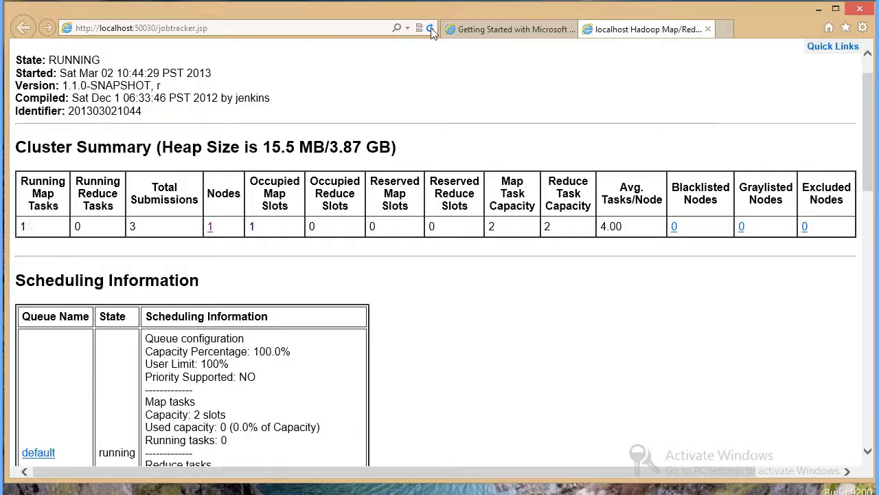
pyautogui.scroll(-10, 408, 355)
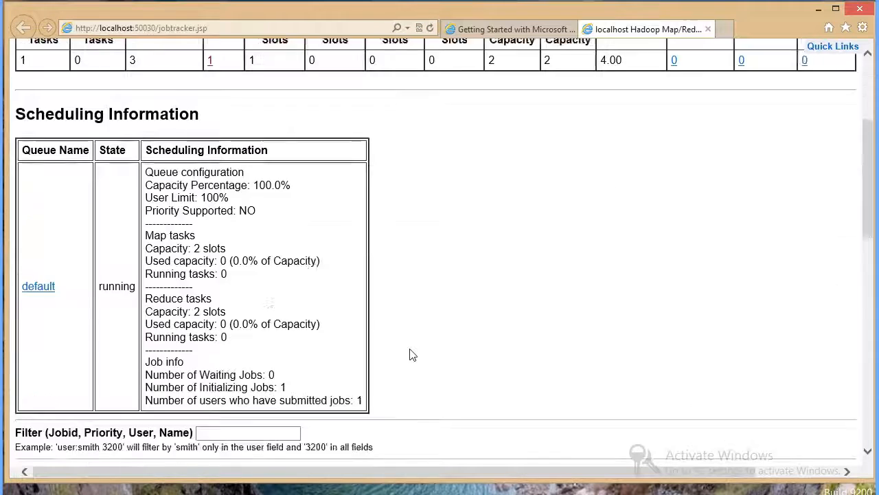
pyautogui.scroll(-3, 410, 355)
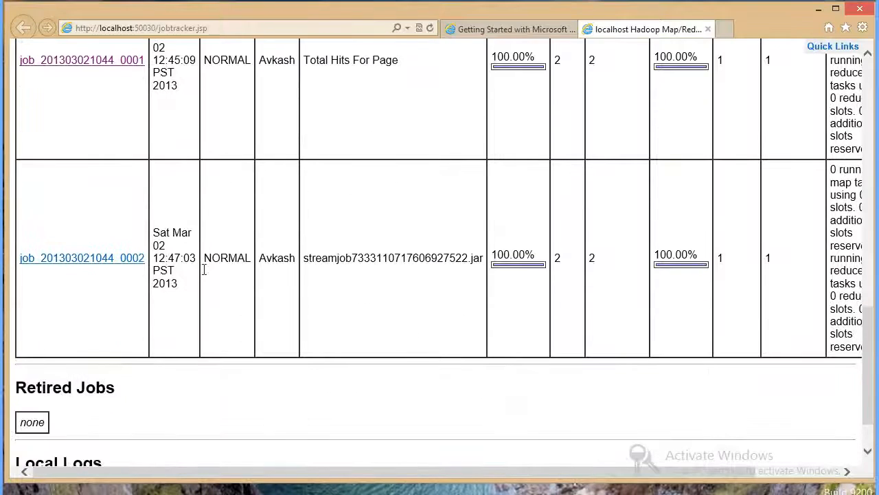
pyautogui.scroll(-1, 281, 377)
pyautogui.scroll(1, 281, 377)
pyautogui.scroll(15, 281, 377)
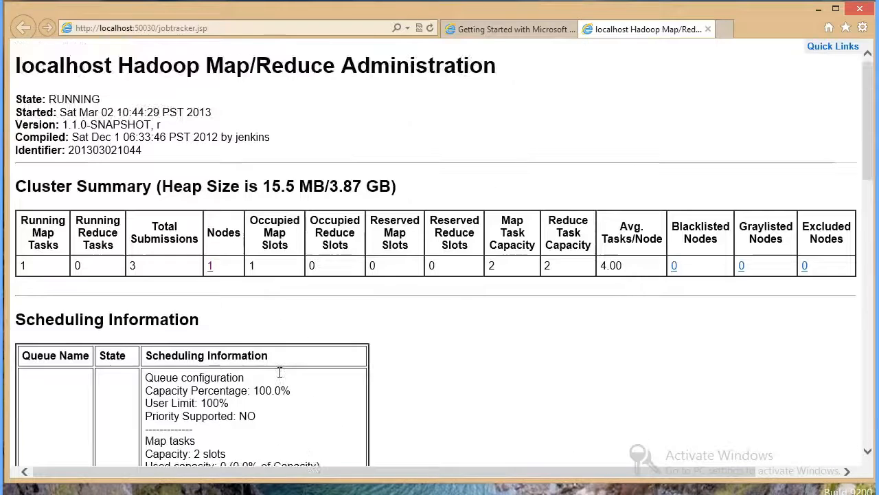
pyautogui.click(430, 27)
pyautogui.scroll(-6, 504, 263)
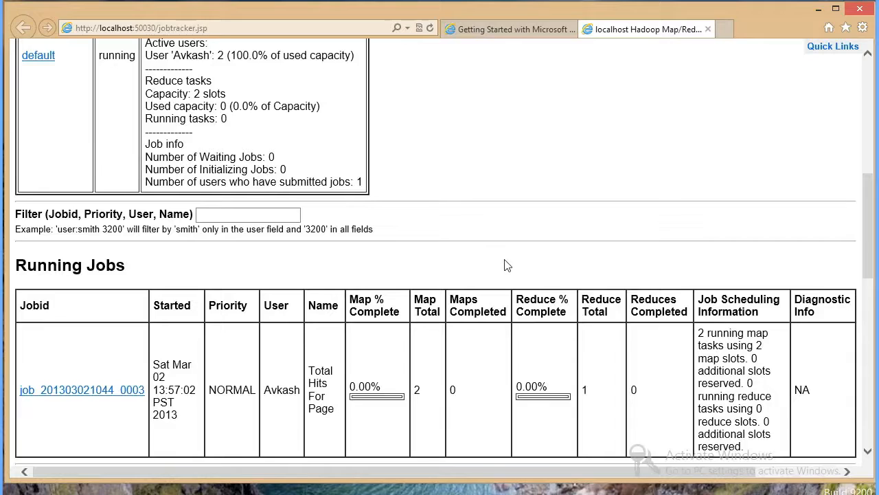
pyautogui.scroll(-2, 504, 266)
pyautogui.scroll(-3, 208, 337)
pyautogui.scroll(-3, 208, 338)
pyautogui.scroll(8, 206, 337)
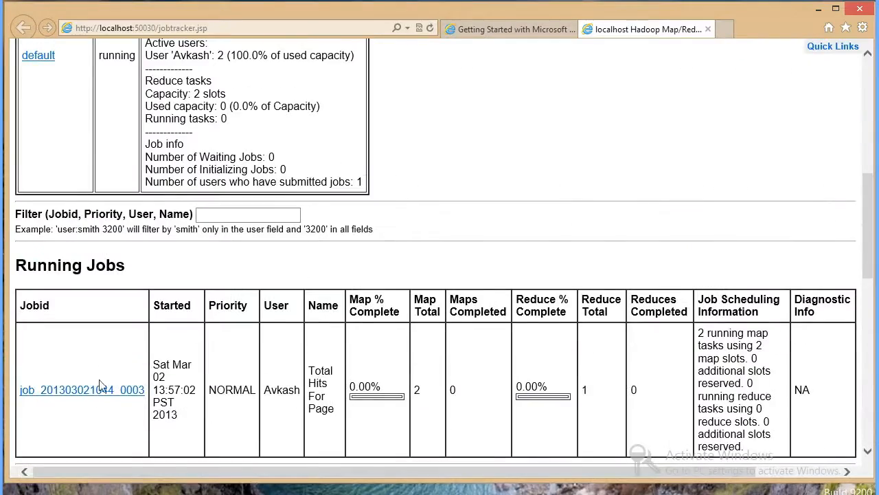
# Open the running Total Hits For Page job, look through its job.xml configuration, and return to the job details
pyautogui.click(98, 390)
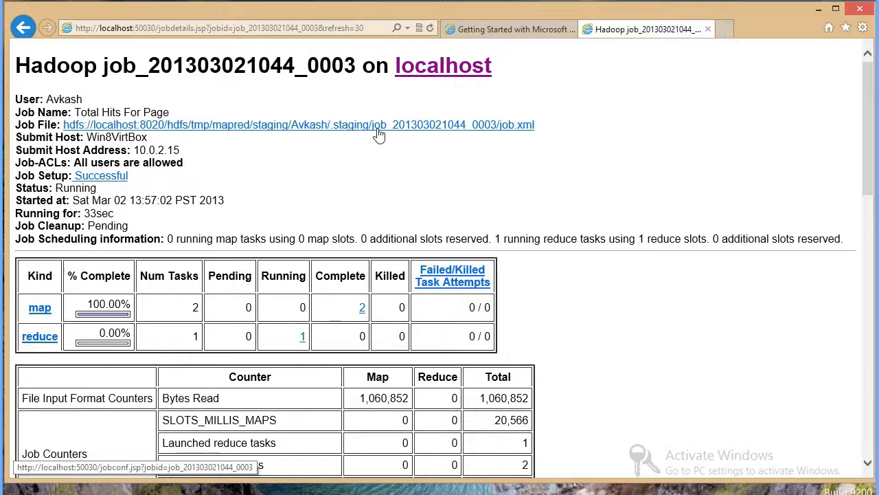
pyautogui.click(429, 132)
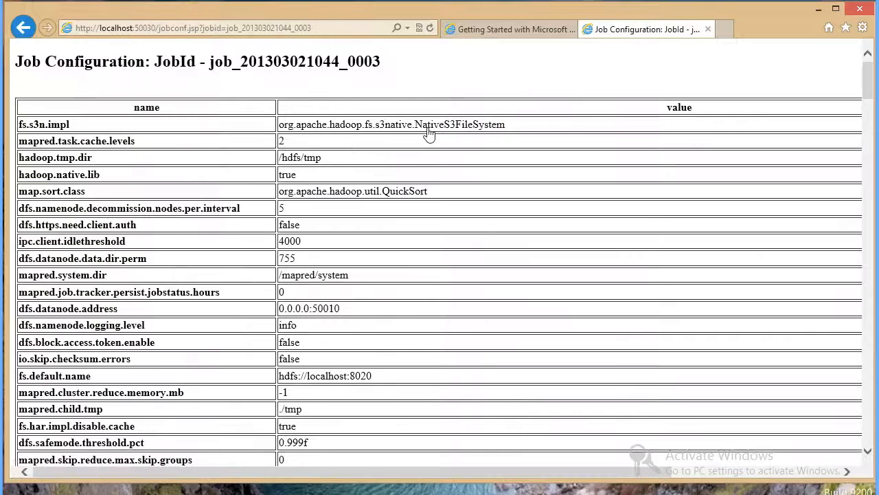
pyautogui.scroll(-3, 430, 132)
pyautogui.scroll(-6, 430, 131)
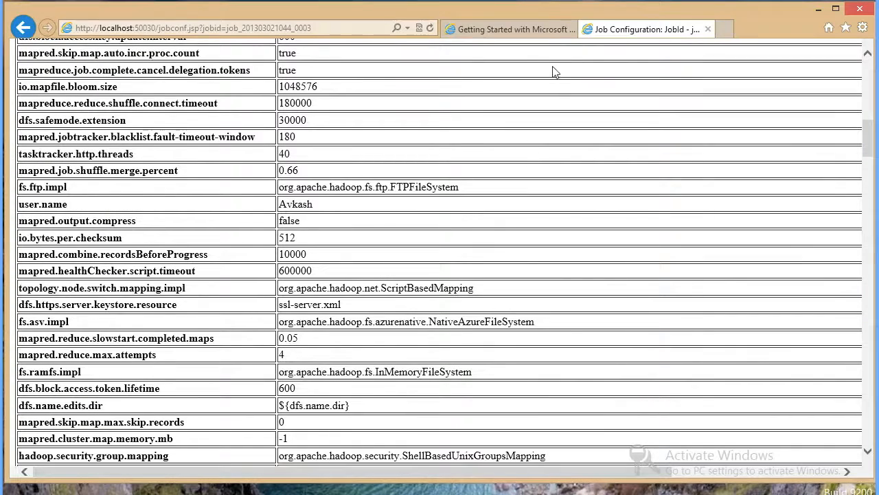
pyautogui.click(24, 31)
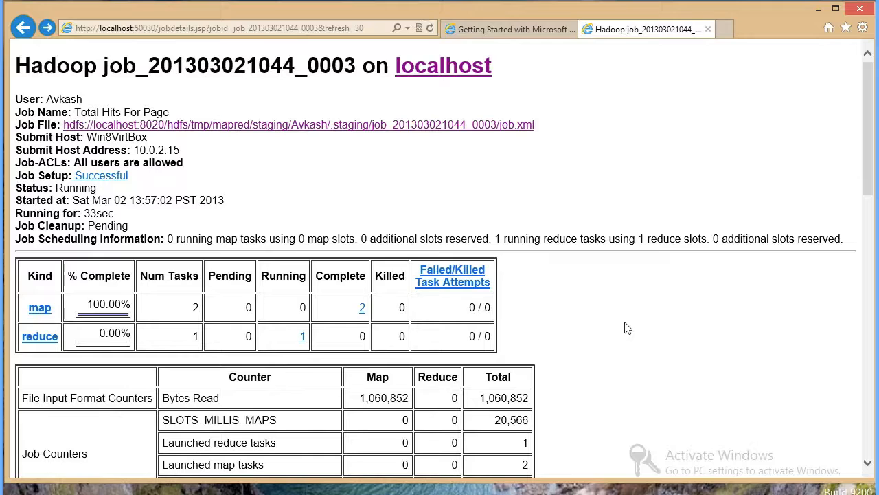
# Open the job's completed map tasks and examine the counters of the first task, m_000000
pyautogui.scroll(-3, 625, 328)
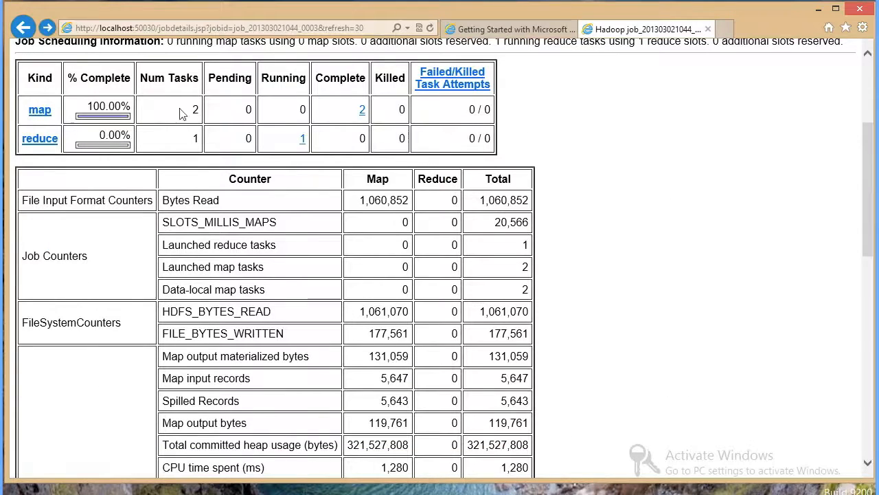
pyautogui.click(362, 111)
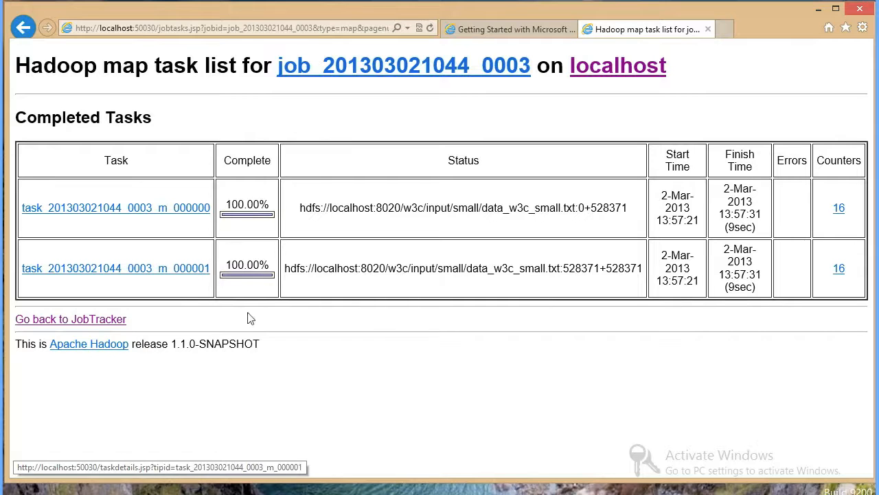
pyautogui.click(841, 210)
pyautogui.scroll(-1, 562, 289)
pyautogui.scroll(1, 562, 288)
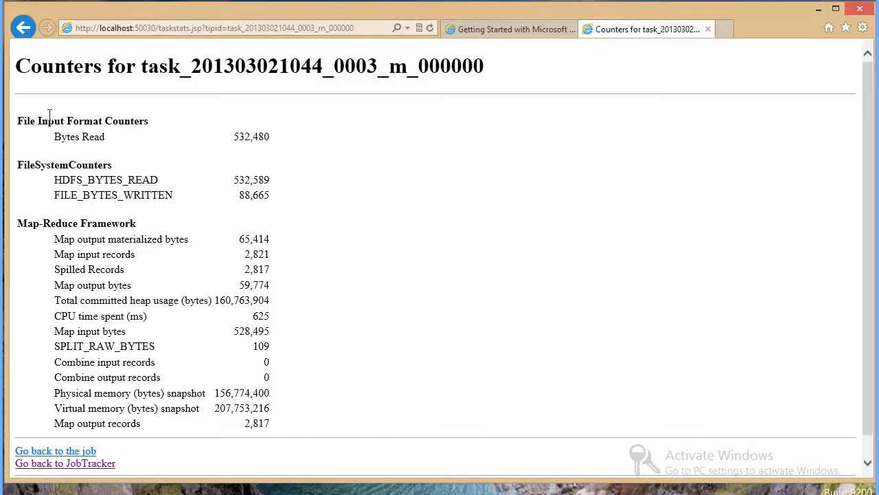
# View the task attempts of map task m_000000 and return to the map task list
pyautogui.click(23, 36)
pyautogui.click(155, 210)
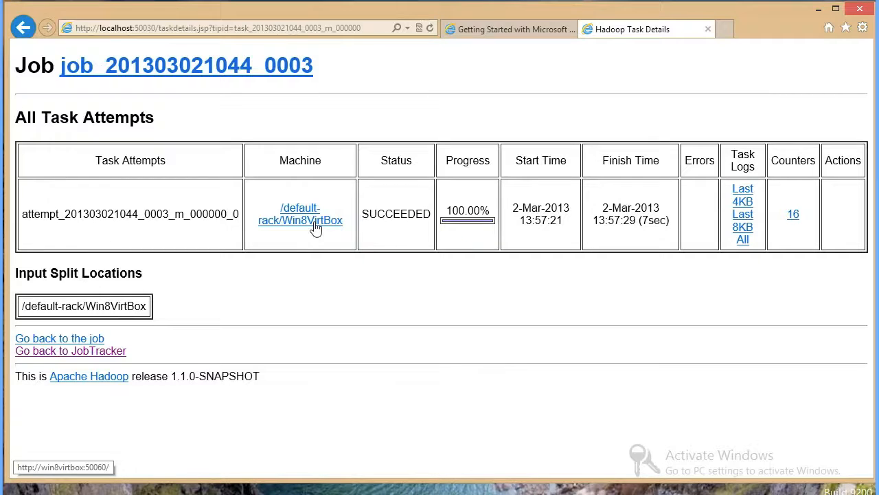
pyautogui.click(24, 27)
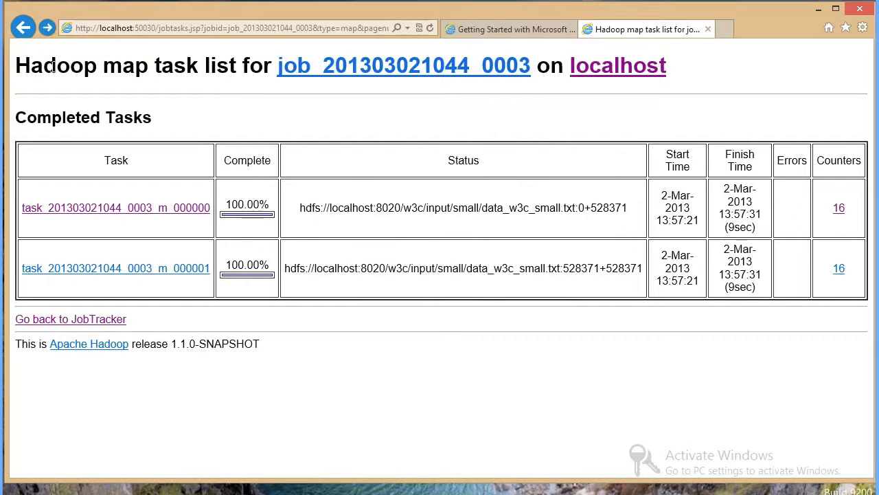
# Go back to the Total Hits For Page job details and check the progress of its map and reduce tasks
pyautogui.click(24, 28)
pyautogui.scroll(5, 501, 281)
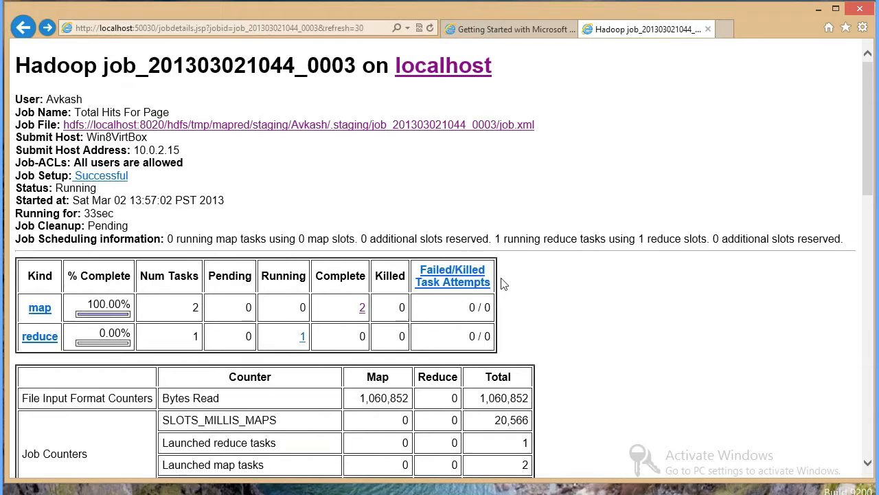
pyautogui.scroll(-3, 271, 263)
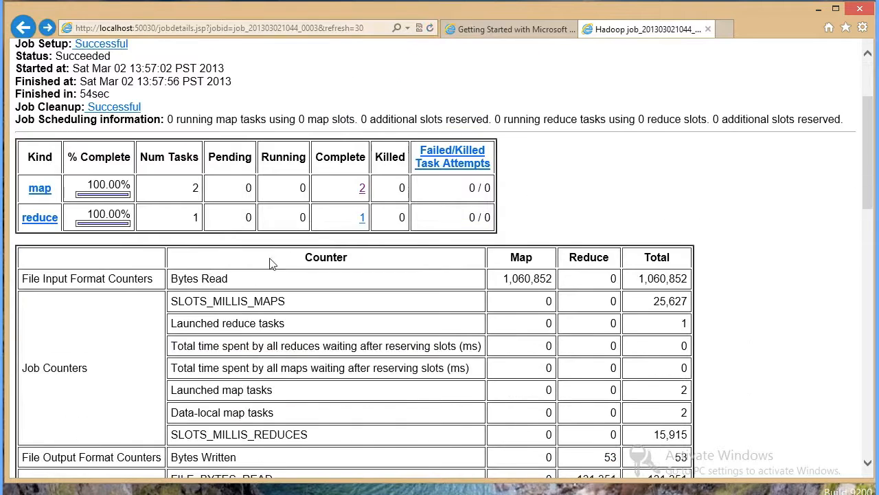
# Review the job's Map-Reduce Framework counters and its map and reduce completion graphs, and go back to the JobTracker page
pyautogui.hotkey('alt', 'Tab')
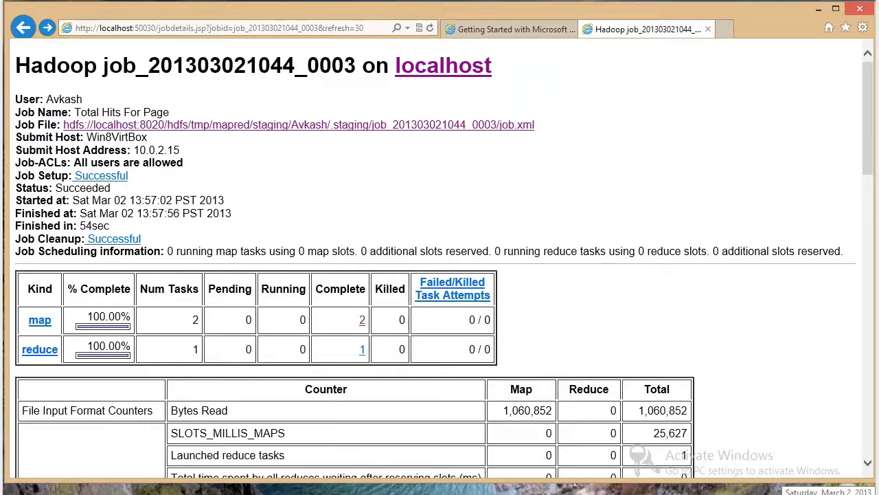
pyautogui.scroll(-10, 650, 337)
pyautogui.scroll(-7, 649, 337)
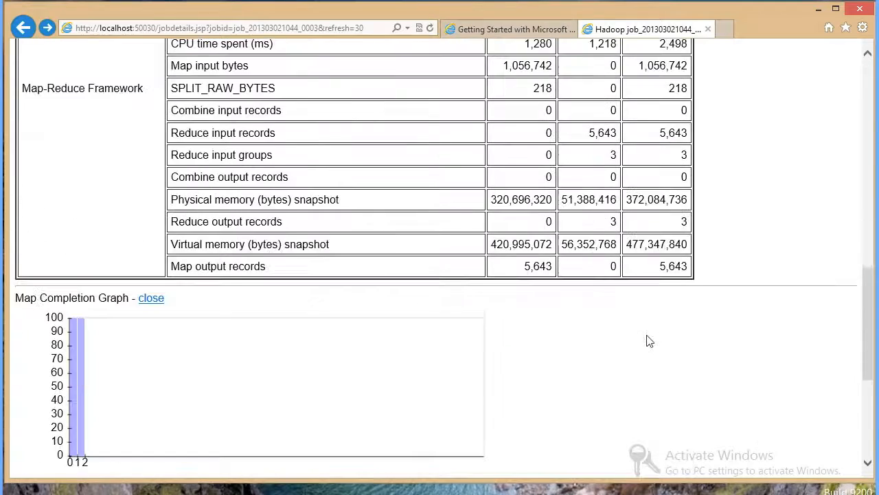
pyautogui.scroll(2, 161, 177)
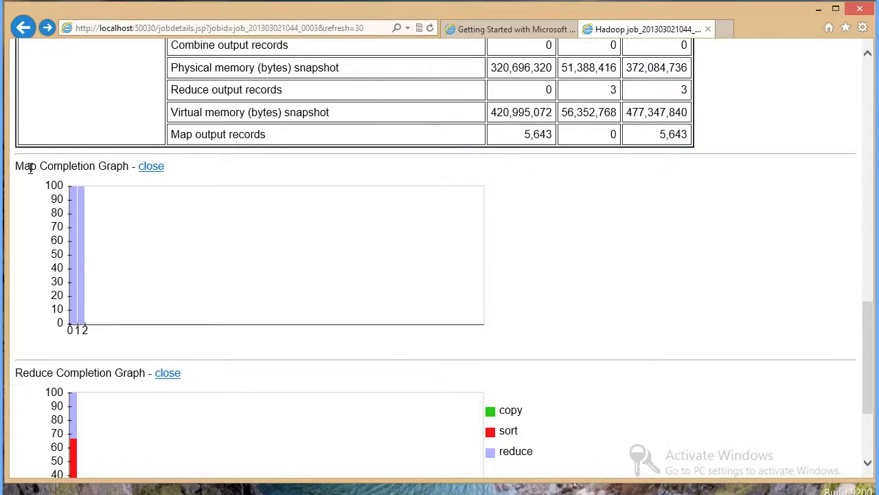
pyautogui.scroll(-3, 239, 340)
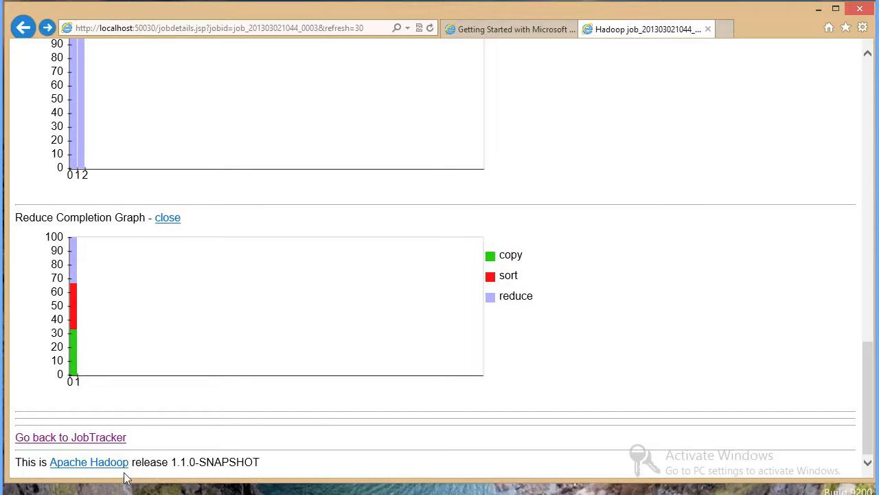
pyautogui.click(122, 439)
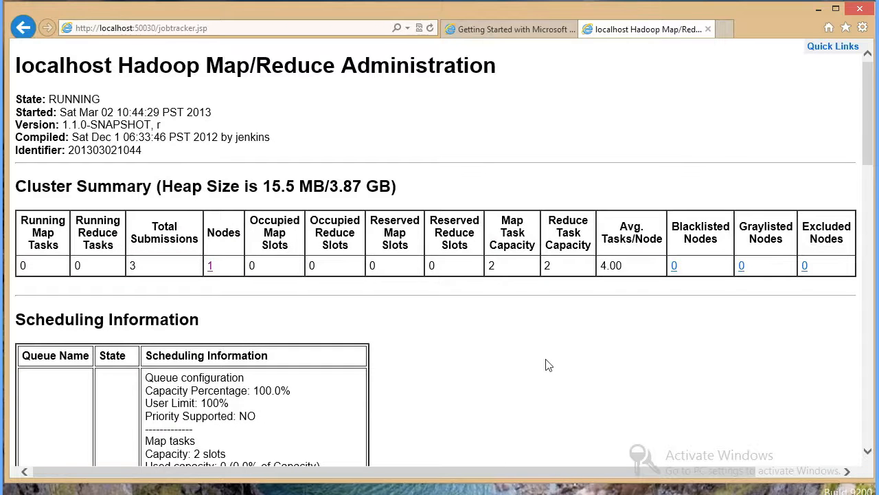
# Examine the Completed Jobs table on the JobTracker page, including the job scheduling and diagnostic information columns
pyautogui.scroll(-5, 547, 365)
pyautogui.scroll(-5, 278, 299)
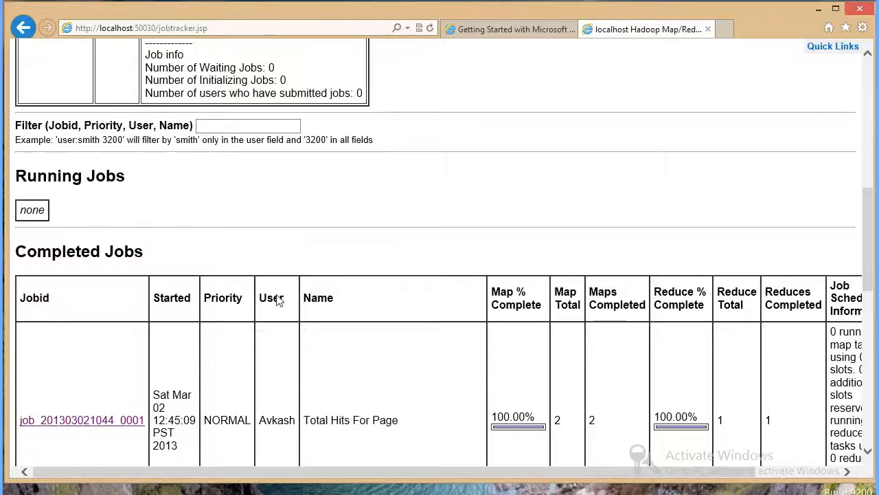
pyautogui.scroll(-7, 147, 357)
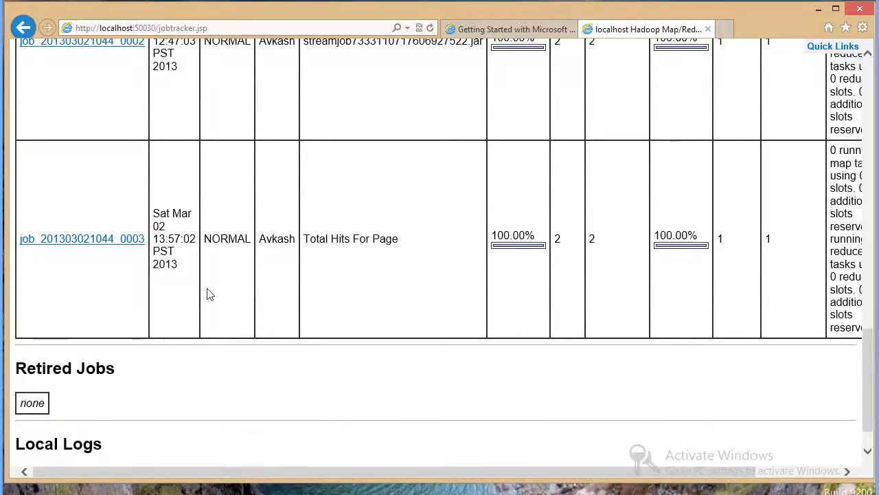
pyautogui.scroll(4, 210, 294)
pyautogui.scroll(10, 209, 294)
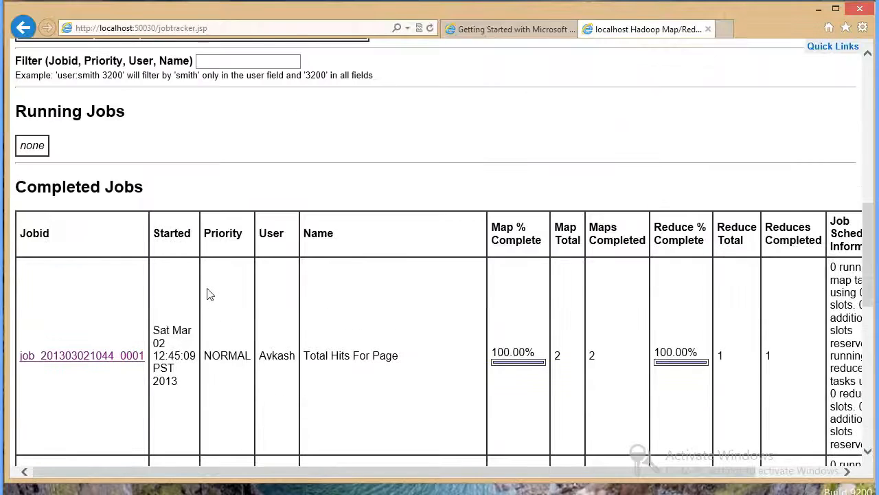
pyautogui.scroll(-5, 209, 294)
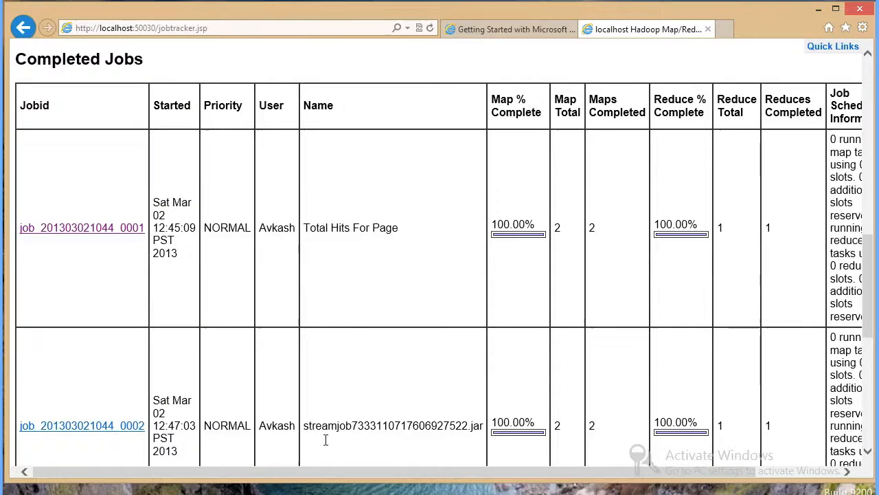
pyautogui.moveTo(284, 475); pyautogui.dragTo(371, 479)
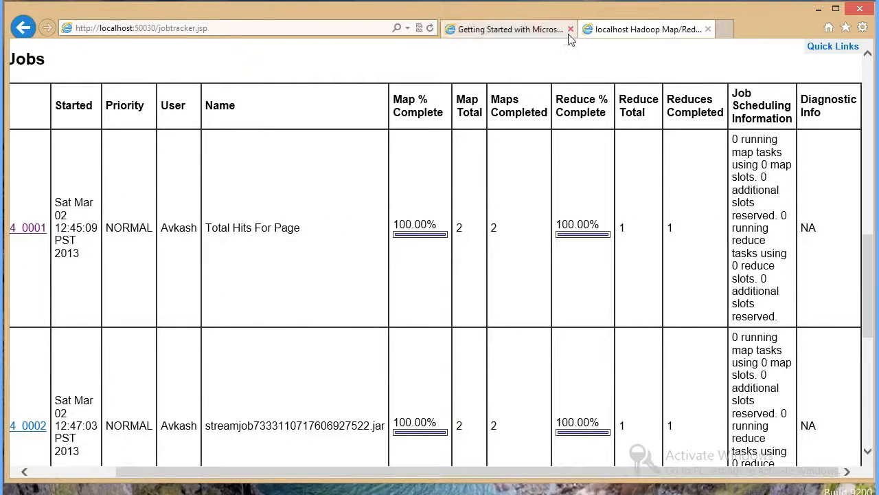
# Open the Hadoop NameNode page and browse its filesystem down to the user's .staging directory under /hdfs/tmp/mapred/staging
pyautogui.click(819, 9)
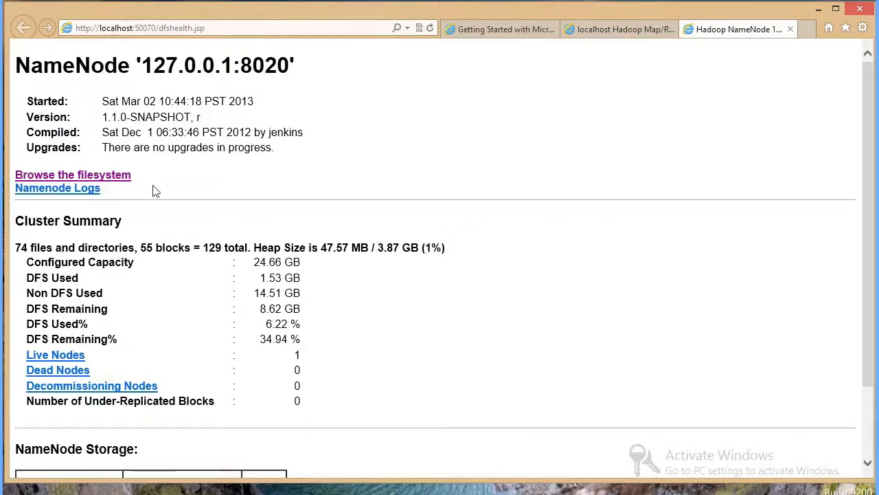
pyautogui.click(121, 175)
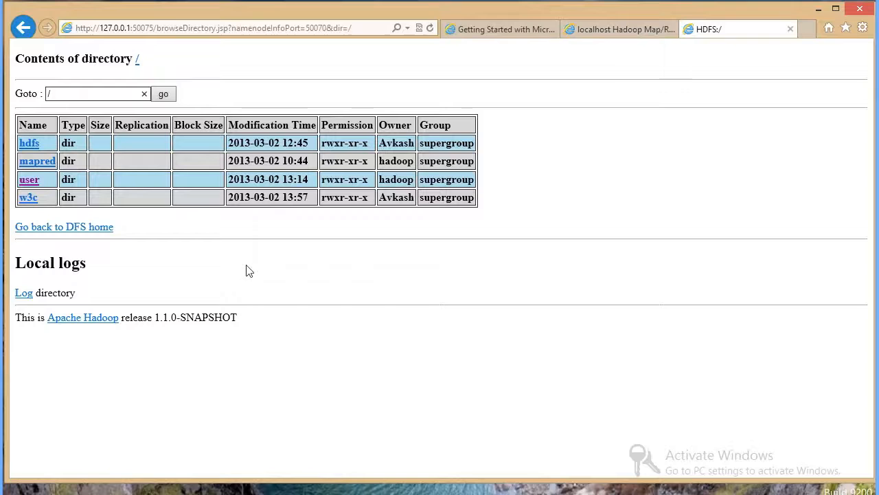
pyautogui.click(31, 144)
pyautogui.click(32, 157)
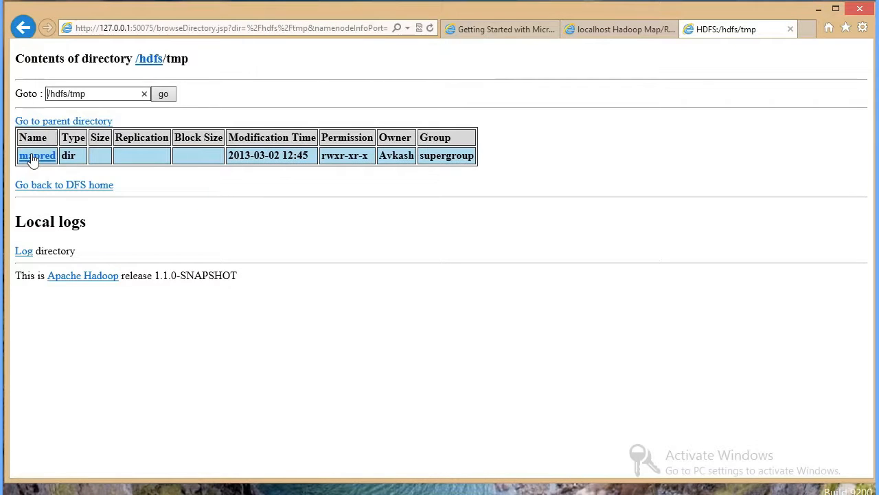
pyautogui.click(32, 157)
pyautogui.click(44, 160)
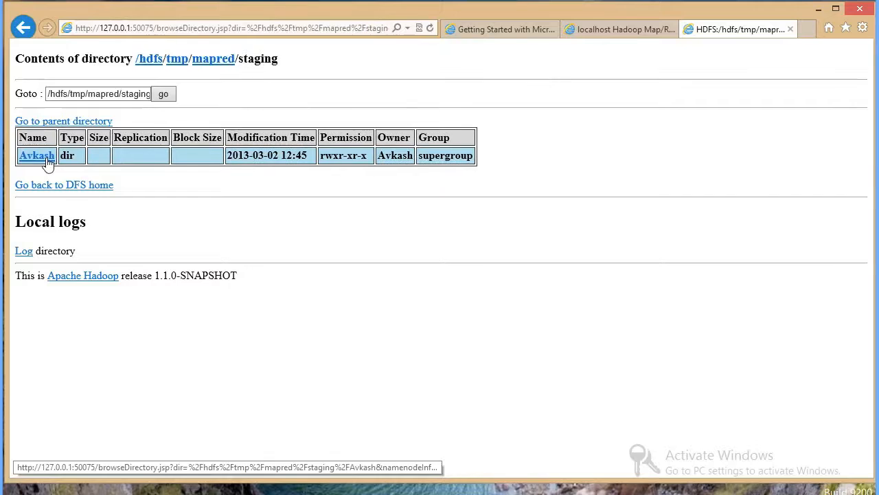
pyautogui.click(47, 159)
pyautogui.click(43, 158)
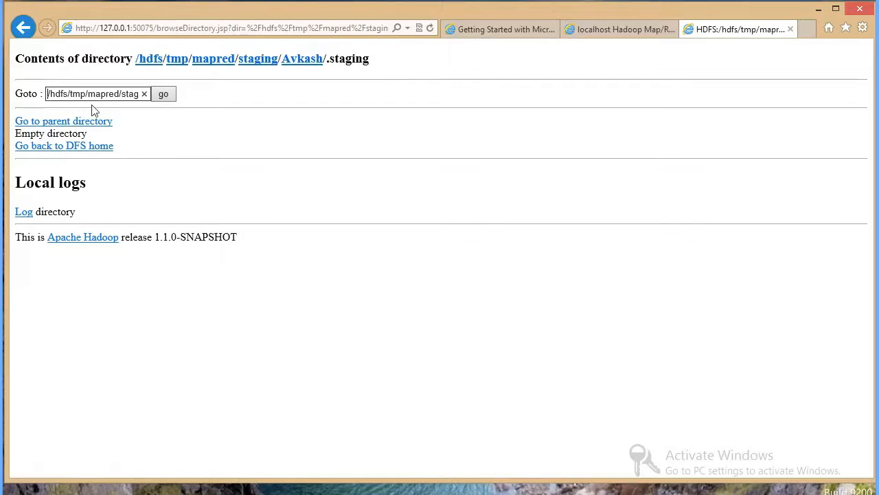
pyautogui.click(58, 122)
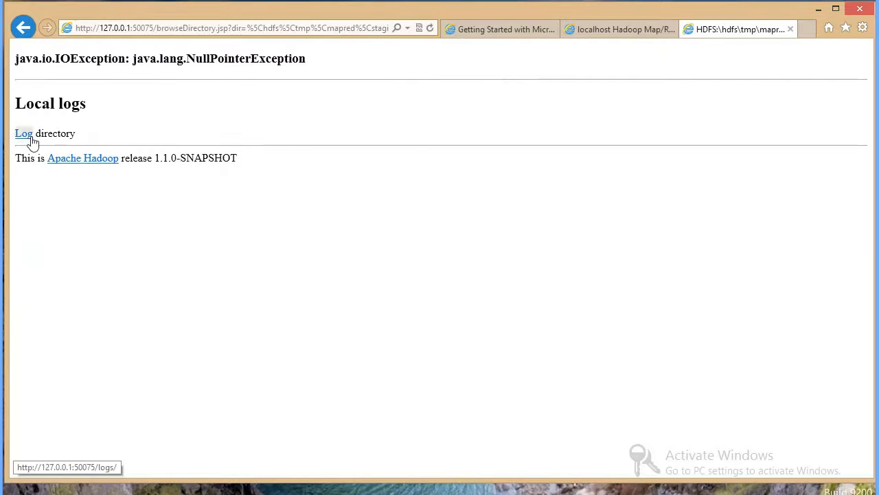
pyautogui.click(24, 134)
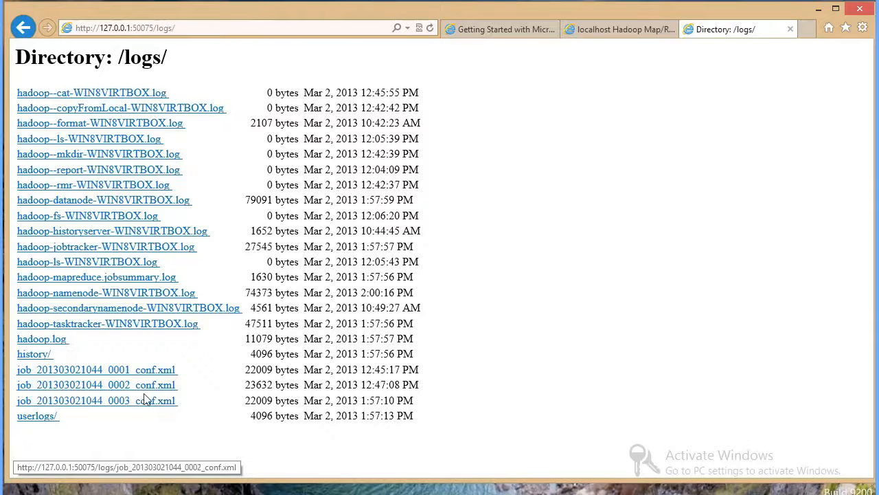
pyautogui.click(109, 404)
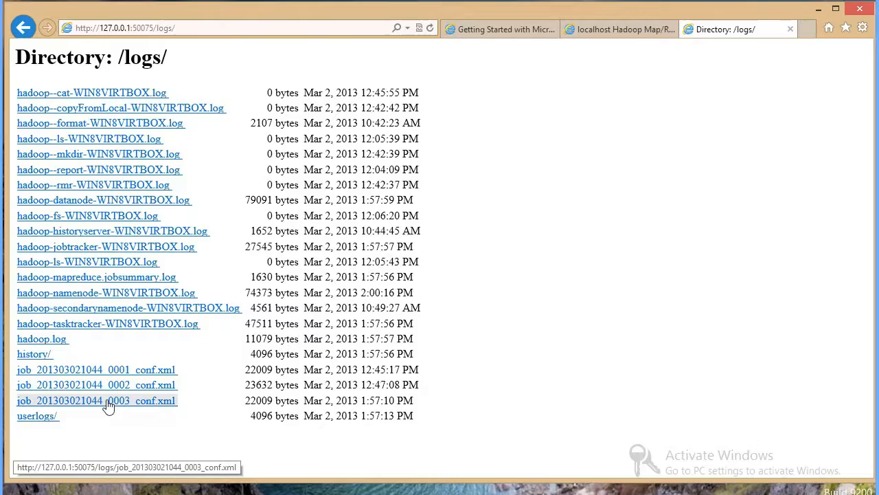
pyautogui.scroll(-10, 522, 303)
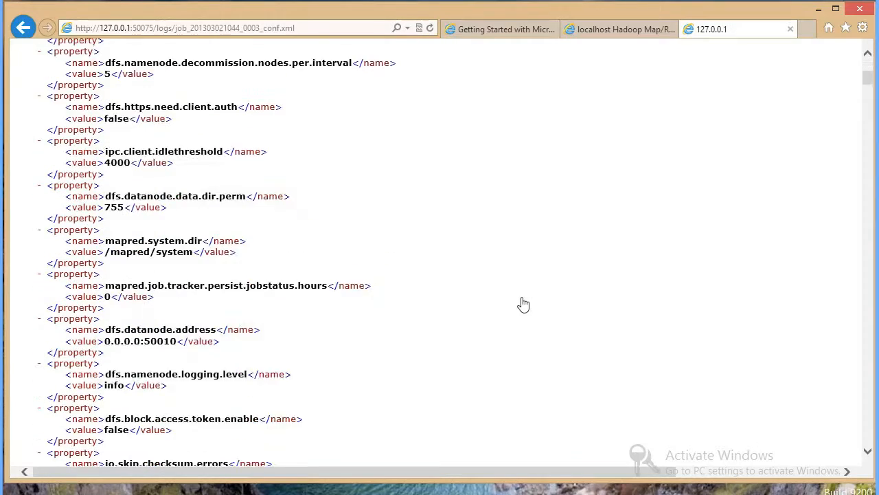
pyautogui.scroll(-20, 524, 304)
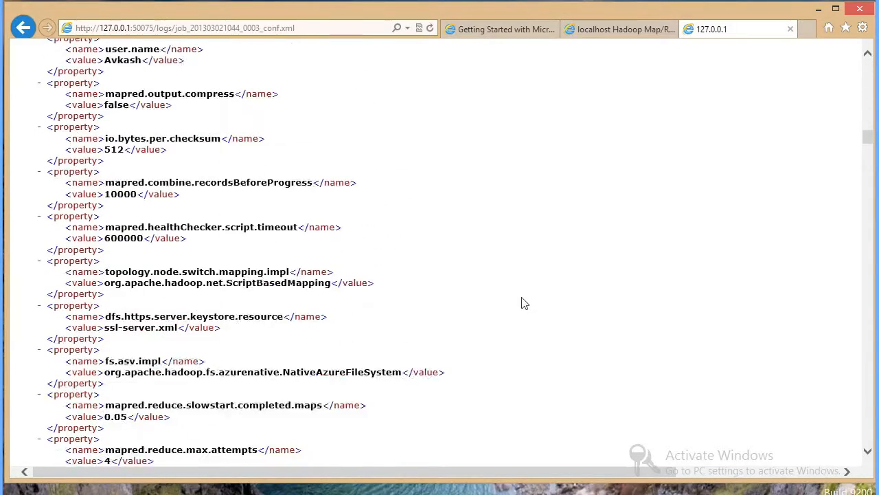
pyautogui.click(23, 31)
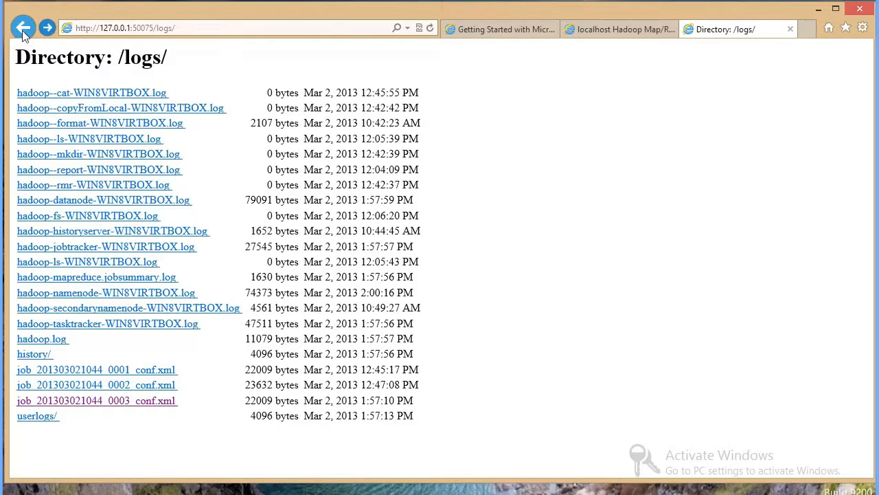
# Leave the logs and go back to the root directory of the HDFS filesystem
pyautogui.click(23, 30)
pyautogui.click(22, 31)
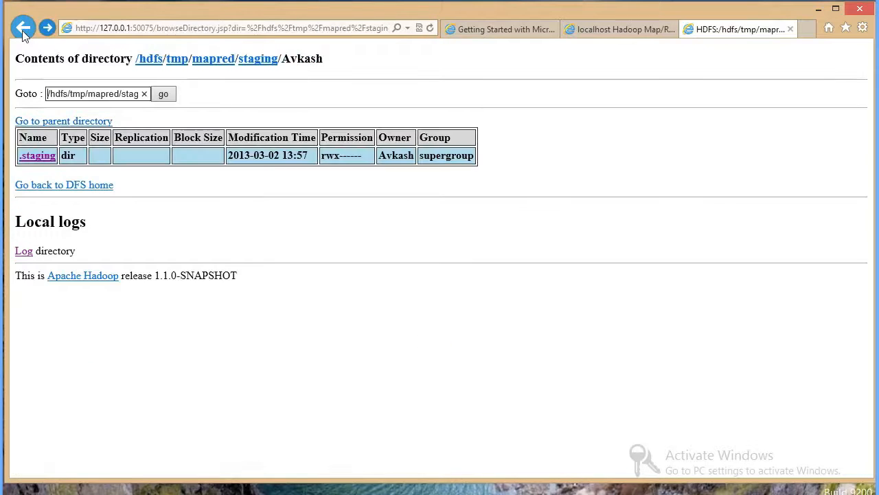
pyautogui.click(151, 60)
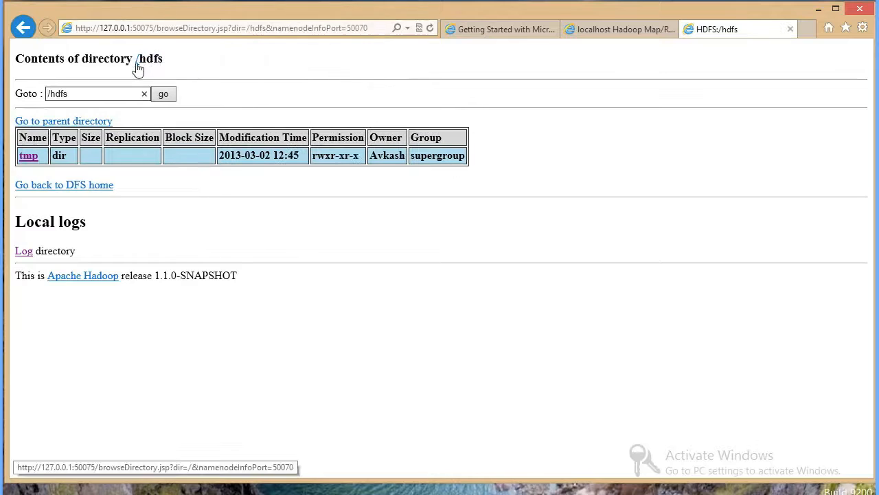
pyautogui.click(138, 62)
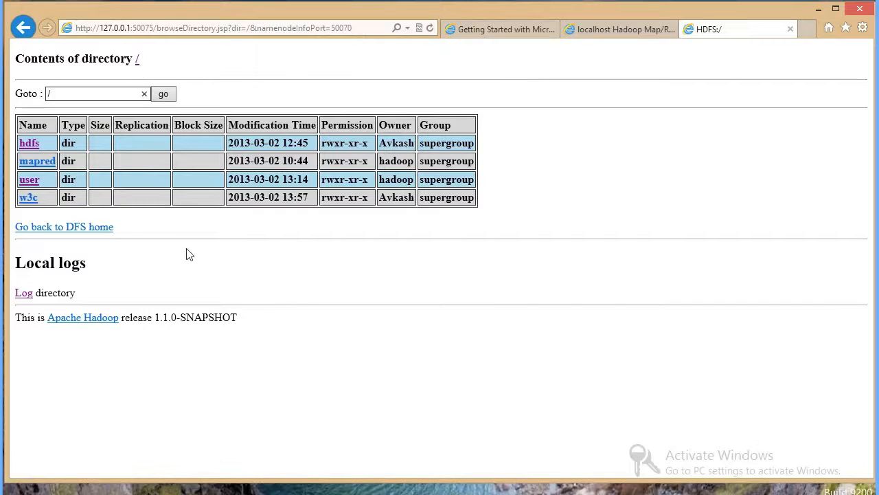
# Browse /mapred/history/done/version-1 down through the localhost folder and 2013/03/02 to the 000000 directory of job history files
pyautogui.click(48, 165)
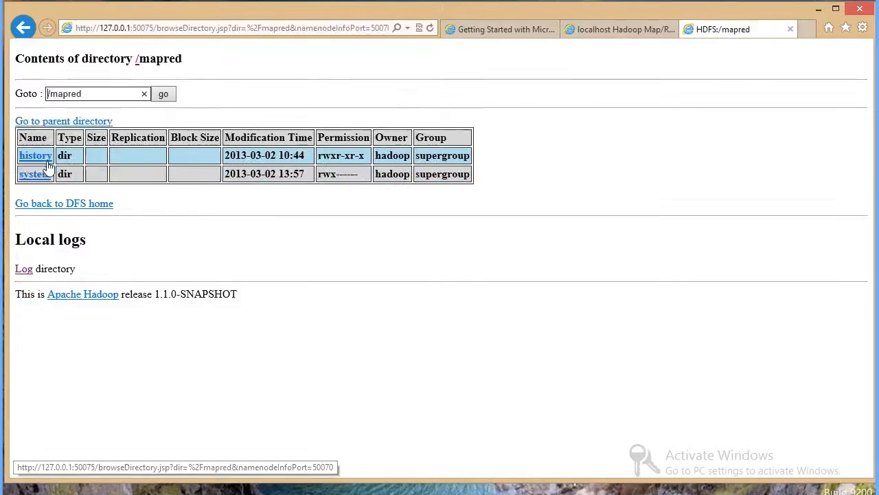
pyautogui.click(39, 156)
pyautogui.click(39, 157)
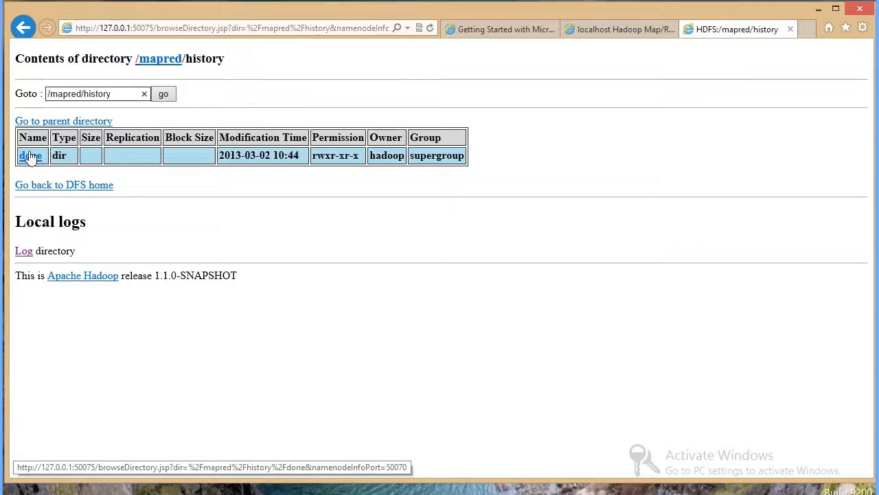
pyautogui.click(29, 157)
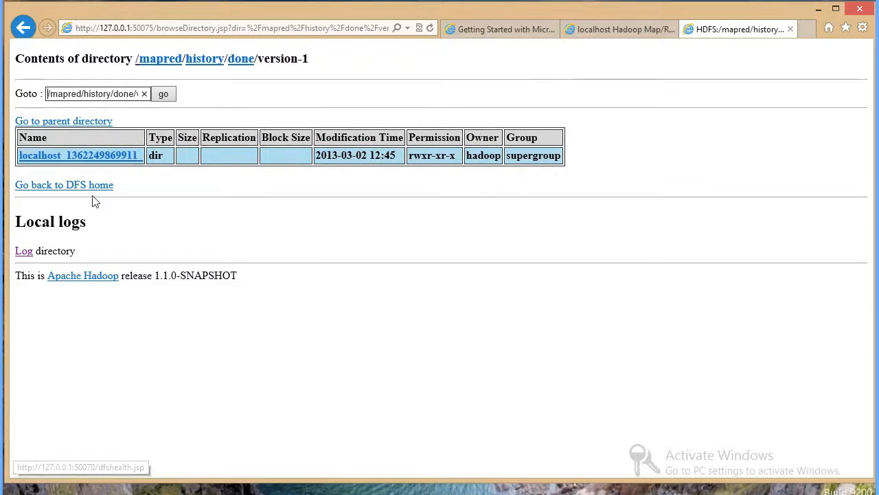
pyautogui.click(121, 160)
pyautogui.click(24, 157)
pyautogui.click(25, 157)
pyautogui.click(25, 158)
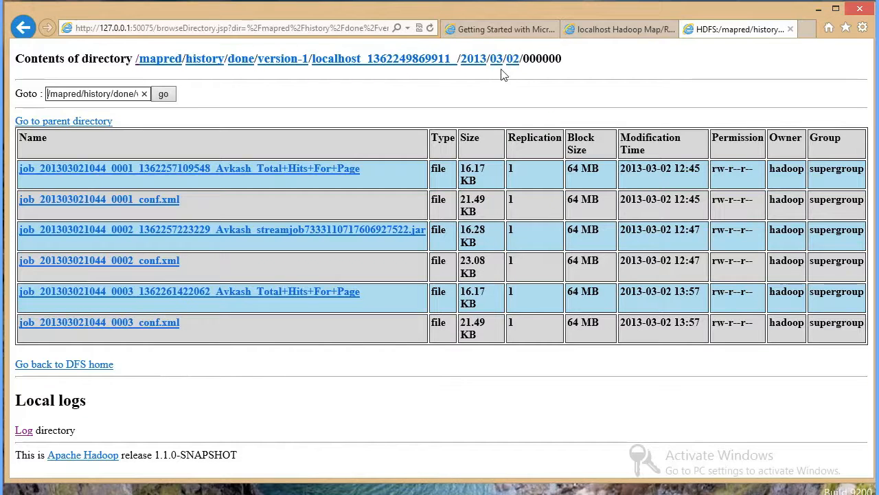
# Open the JobTracker page in another browser tab, view its Completed Jobs list, and close the empty new tab
pyautogui.click(804, 29)
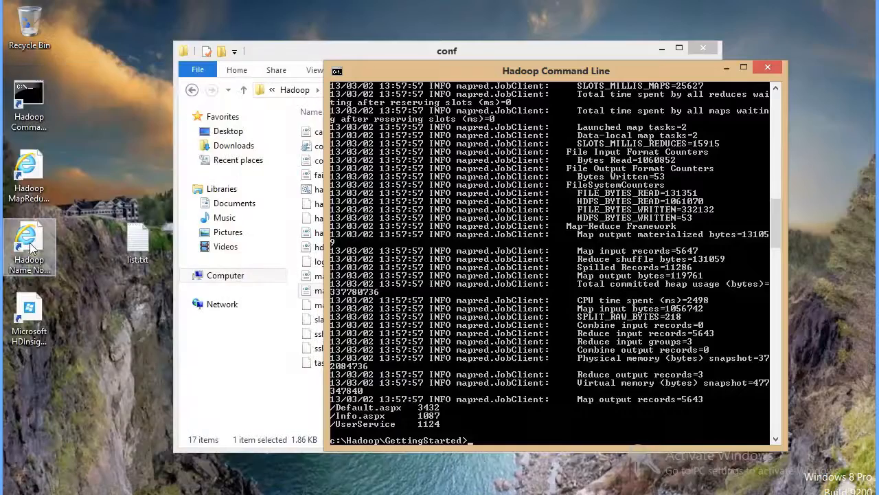
pyautogui.doubleClick(28, 178)
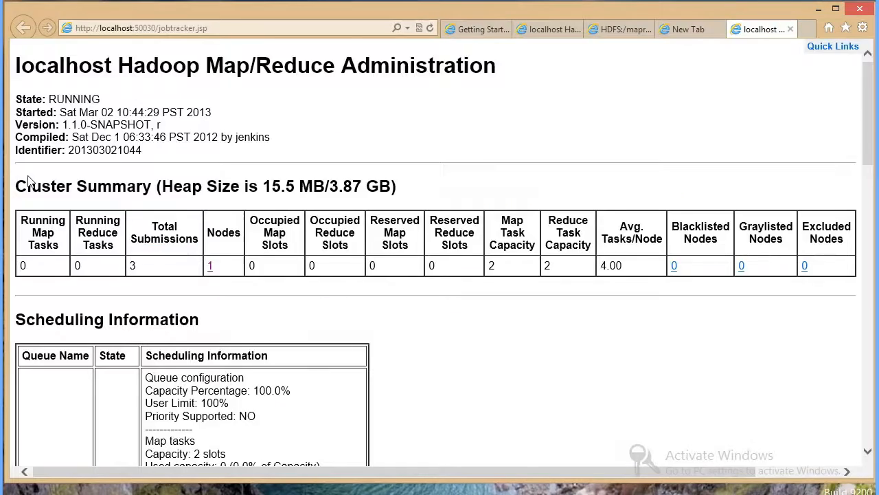
pyautogui.scroll(-4, 560, 385)
pyautogui.scroll(-8, 561, 385)
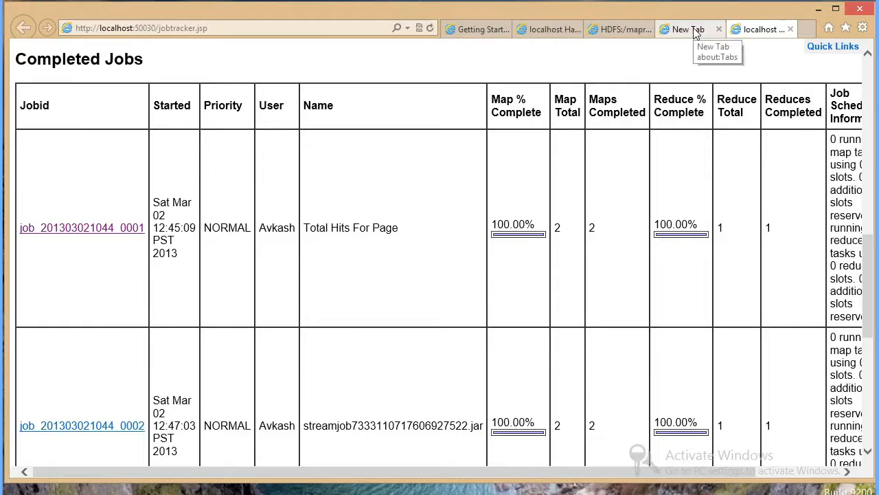
pyautogui.click(719, 29)
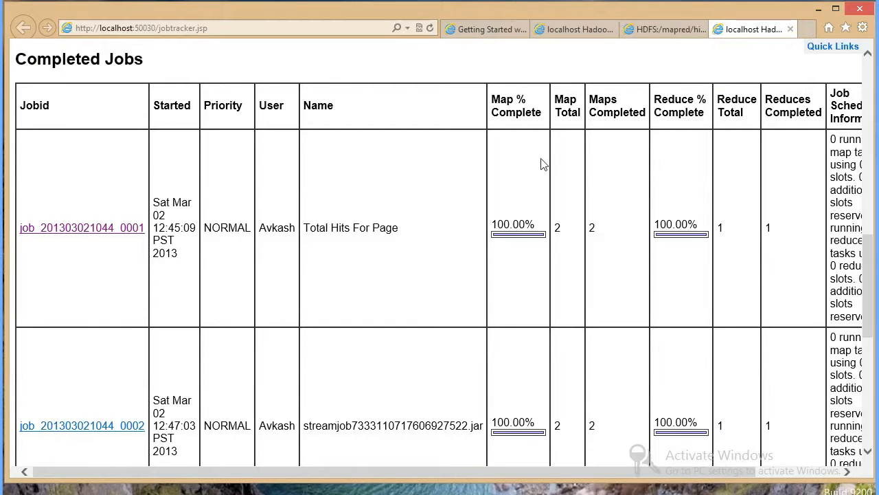
# Compare the job history files in the 000000 directory with the jobs in the JobTracker's Completed Jobs list
pyautogui.click(660, 30)
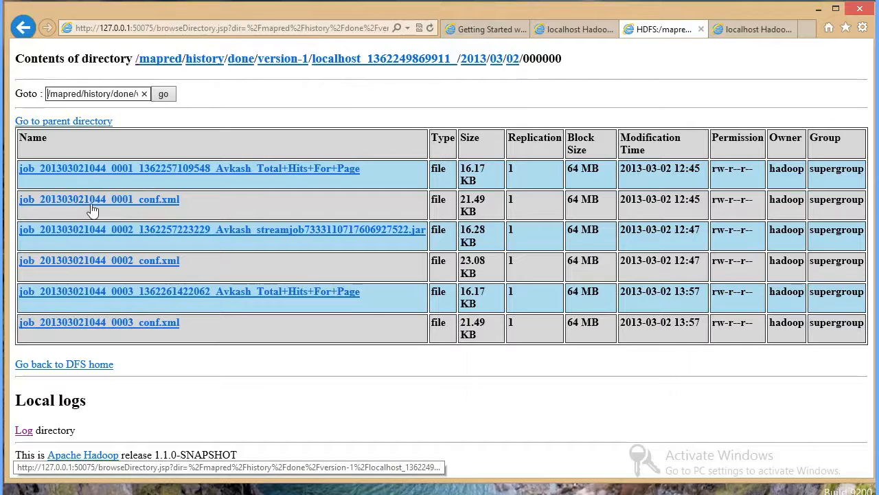
pyautogui.click(740, 31)
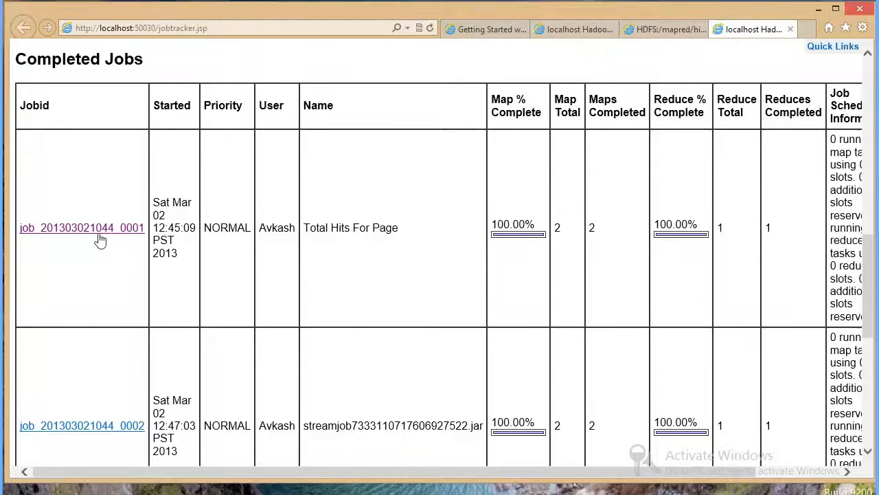
pyautogui.scroll(-3, 247, 347)
pyautogui.scroll(-3, 250, 348)
pyautogui.scroll(5, 161, 338)
pyautogui.click(663, 30)
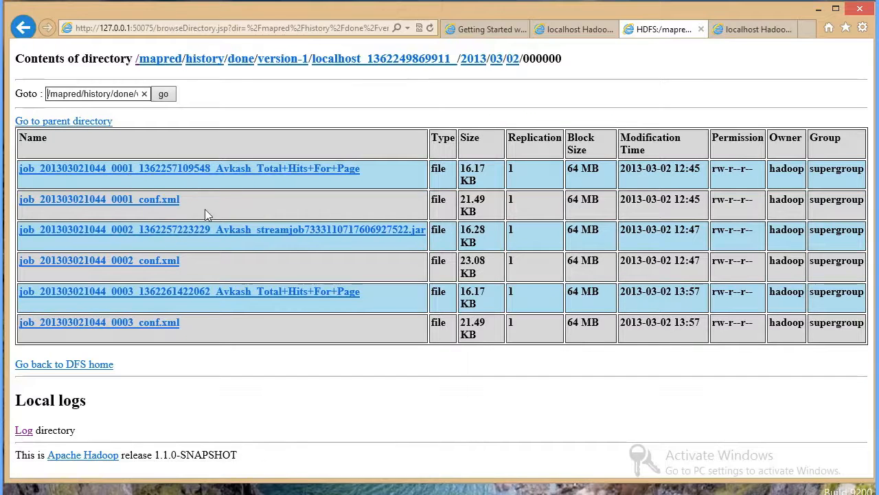
# Open the Total Hits For Page history file of job 0003, examine its contents, and return to the 000000 directory
pyautogui.click(336, 298)
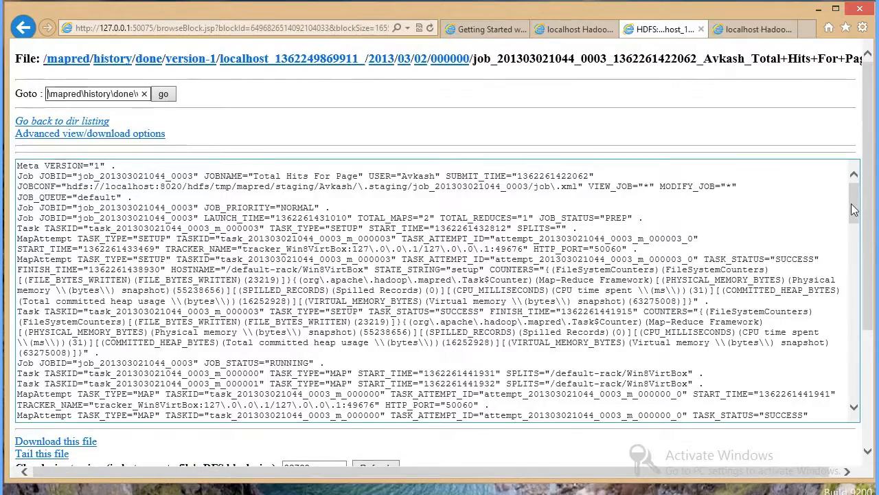
pyautogui.moveTo(854, 209); pyautogui.dragTo(103, 191)
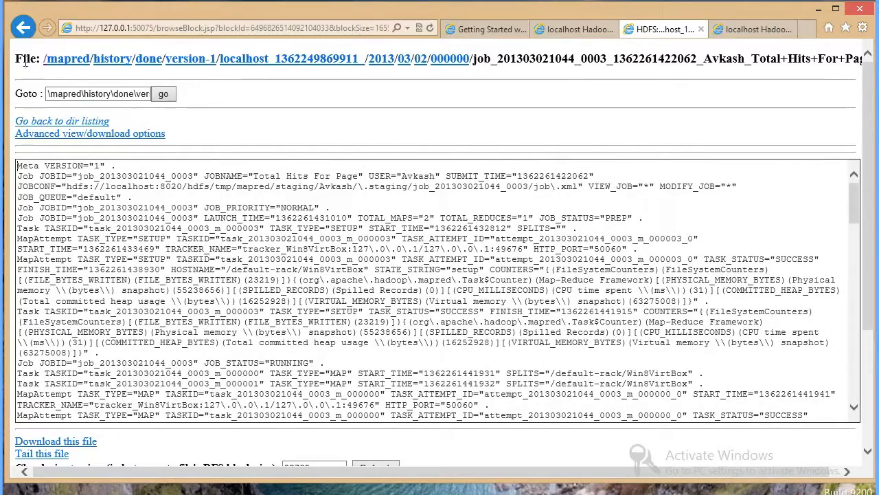
pyautogui.click(454, 61)
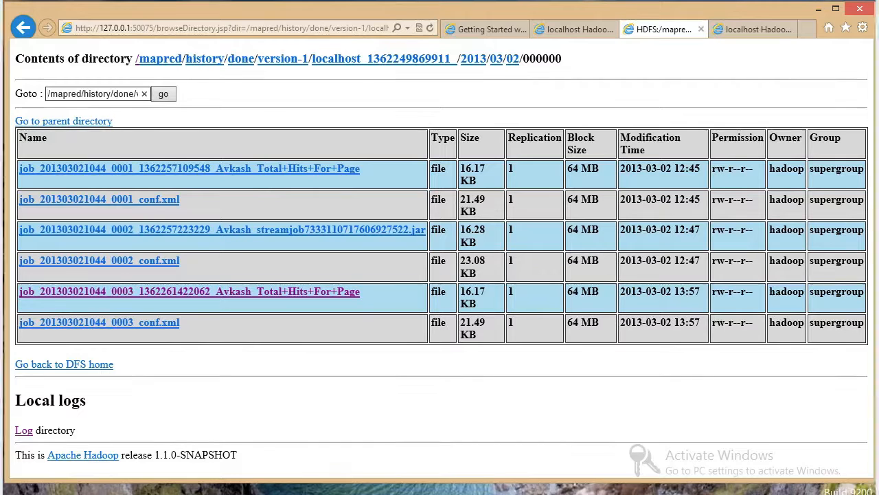
# Browse from the HDFS root to /w3c/out, open part-00000, and compare its page hits with the output in the Hadoop Command Line
pyautogui.click(138, 62)
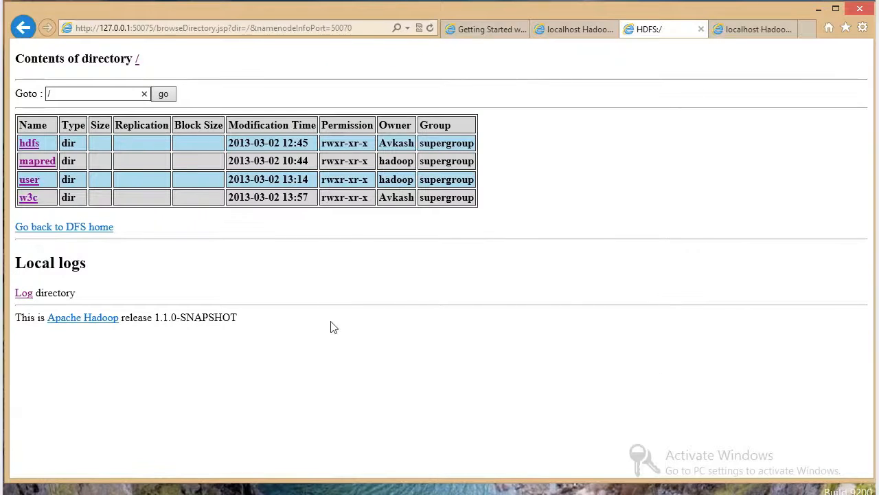
pyautogui.click(28, 198)
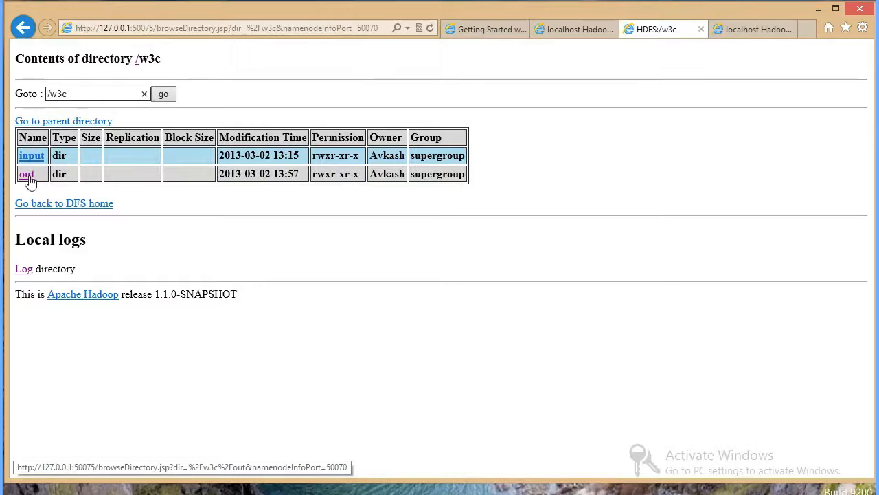
pyautogui.click(27, 177)
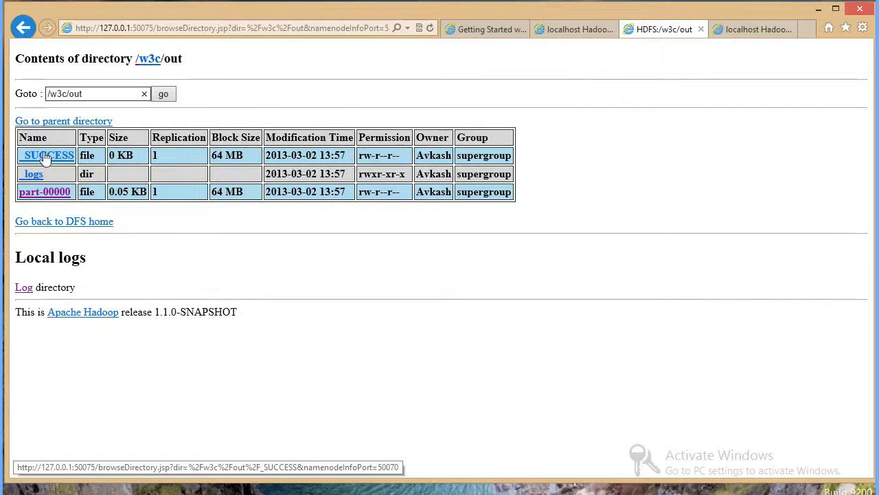
pyautogui.click(60, 193)
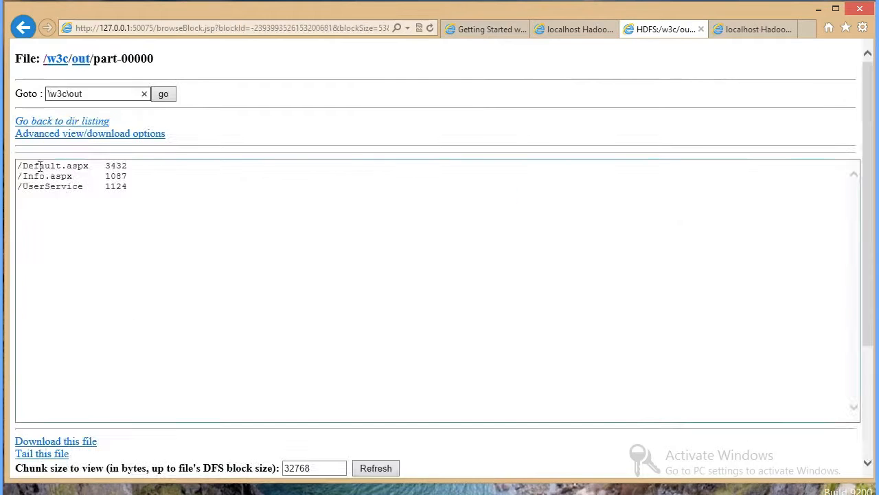
pyautogui.moveTo(137, 191); pyautogui.dragTo(18, 167)
pyautogui.hotkey('alt', 'Tab')
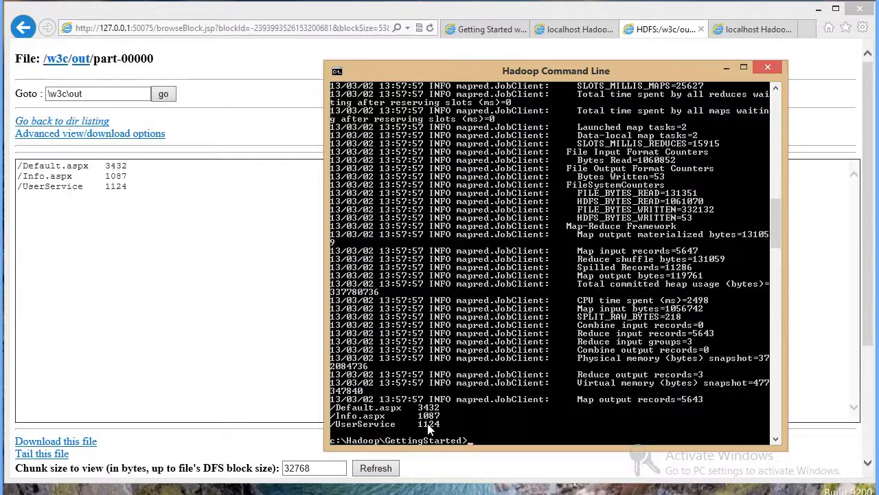
pyautogui.click(242, 340)
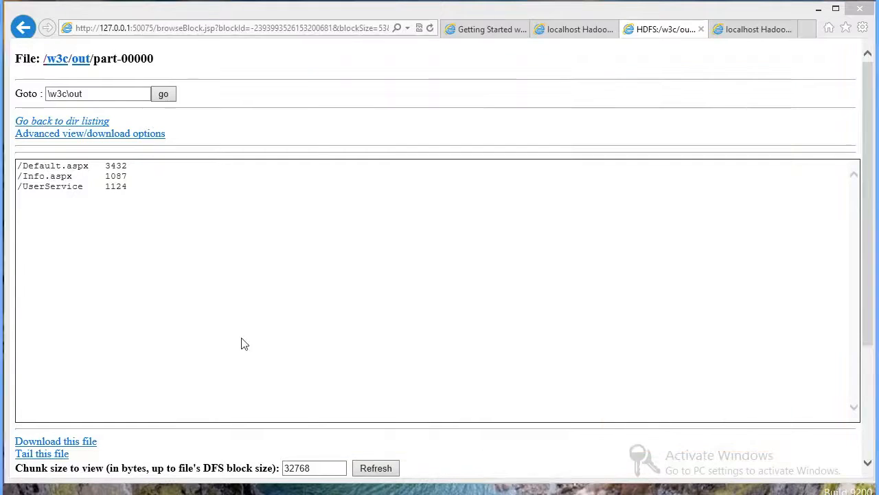
# Return to the Getting Started page on Map/Reduce jobs and review its Java and .NET job instructions
pyautogui.click(567, 38)
pyautogui.click(500, 39)
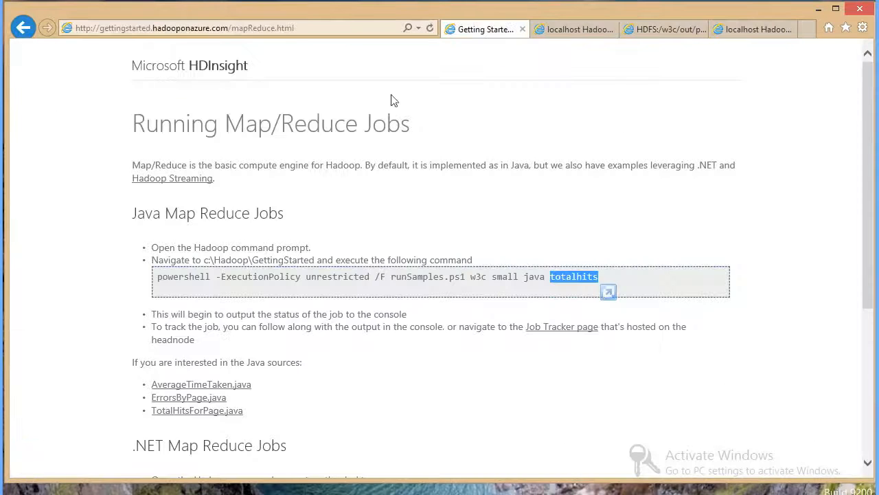
pyautogui.click(383, 360)
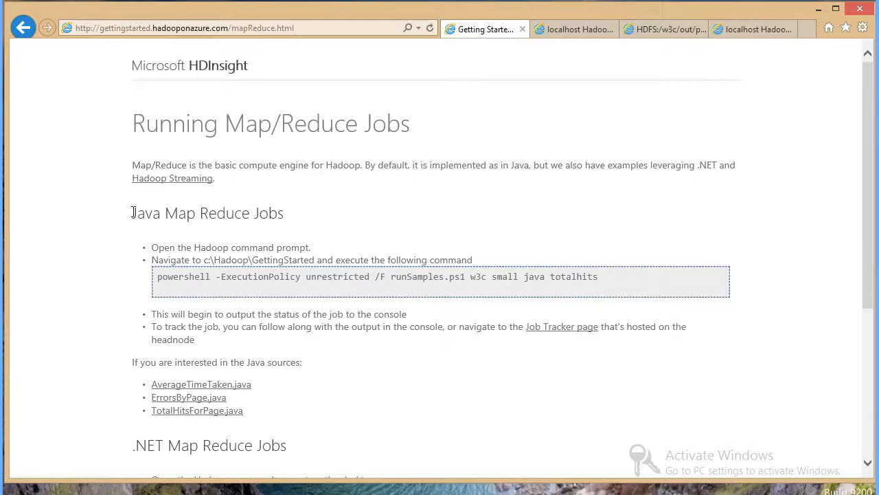
pyautogui.moveTo(133, 213); pyautogui.dragTo(285, 215)
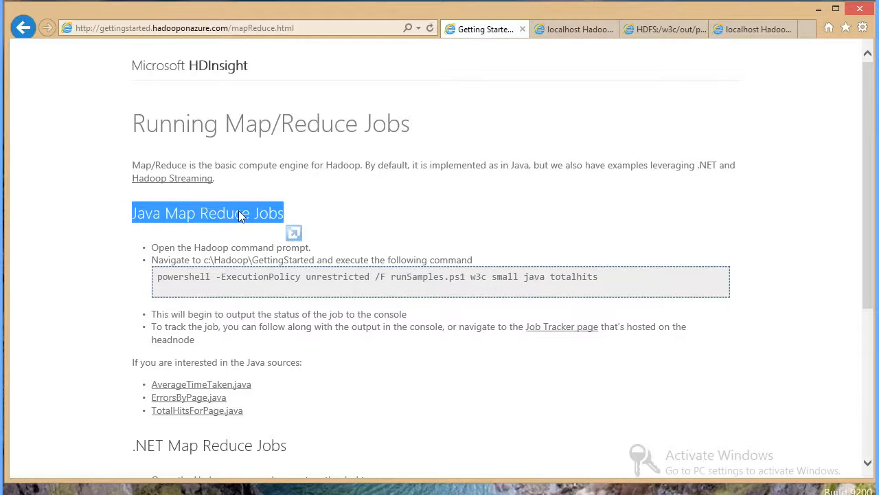
pyautogui.click(377, 395)
pyautogui.scroll(-5, 377, 395)
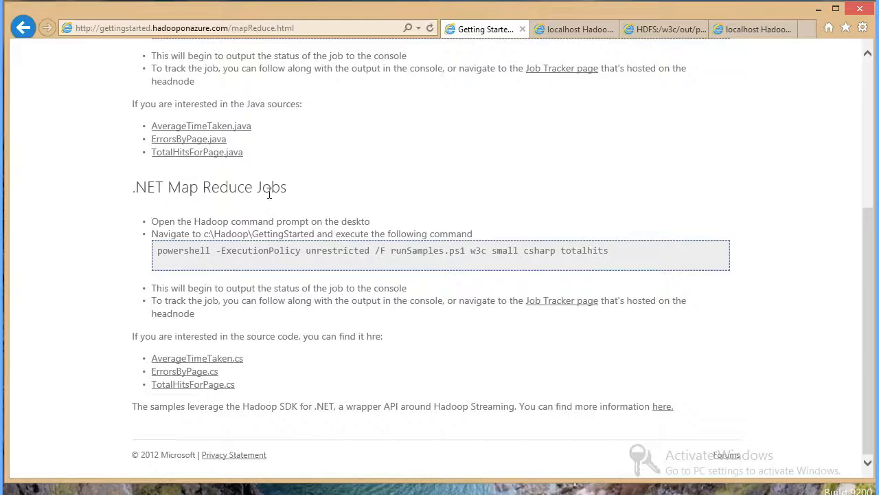
# Rerun the last runSamples.ps1 command in the Hadoop Command Line with csharp instead of java, keeping w3c small and totalhits
pyautogui.hotkey('alt', 'Tab')
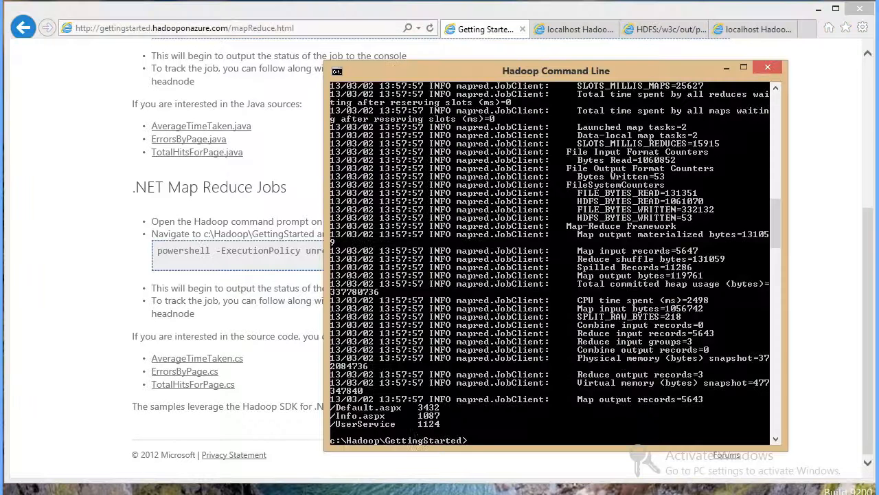
pyautogui.press('Up')
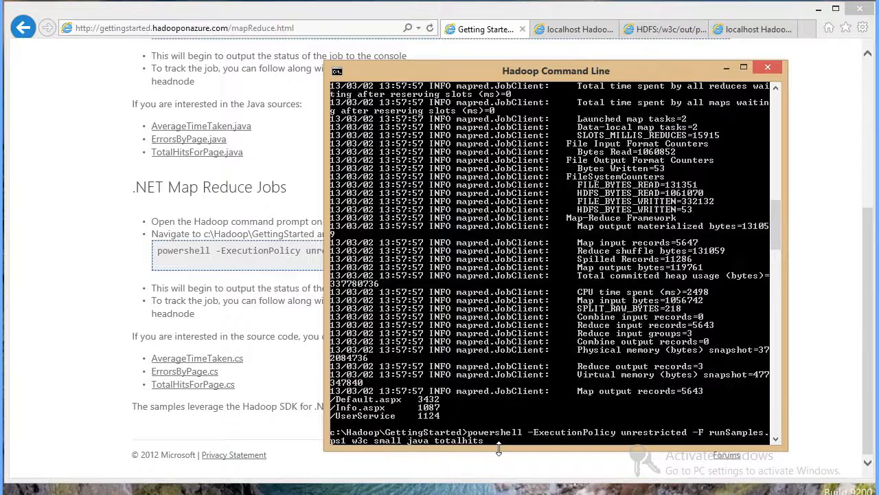
pyautogui.press('Left')
pyautogui.press('Left')
pyautogui.press('Left')
pyautogui.press('Left')
pyautogui.press('Left')
pyautogui.press('Left')
pyautogui.press('Left')
pyautogui.press('Left')
pyautogui.press('Left')
pyautogui.press('BackSpace')
pyautogui.press('BackSpace')
pyautogui.press('BackSpace')
pyautogui.press('BackSpace')
pyautogui.press('BackSpace')
pyautogui.write('csharp')
pyautogui.press('Return')
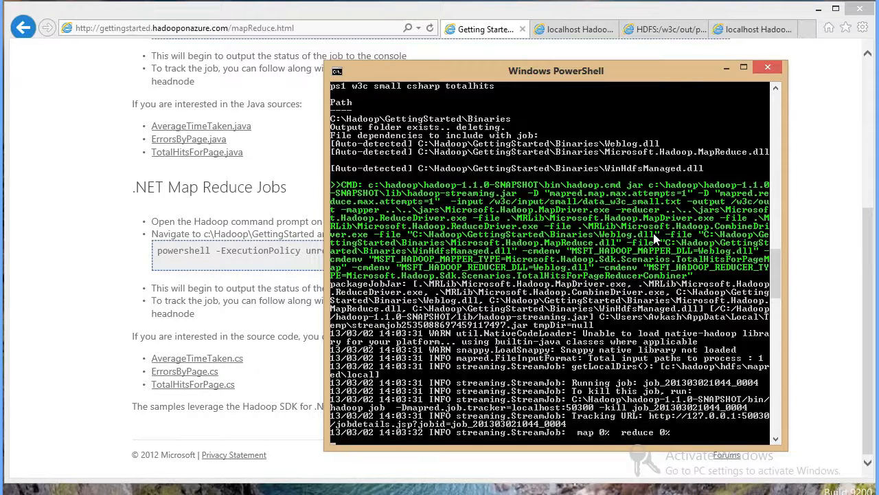
# Follow the csharp totalhits job's progress and output in the console, and recall the last command at the prompt
pyautogui.moveTo(775, 254); pyautogui.dragTo(760, 275)
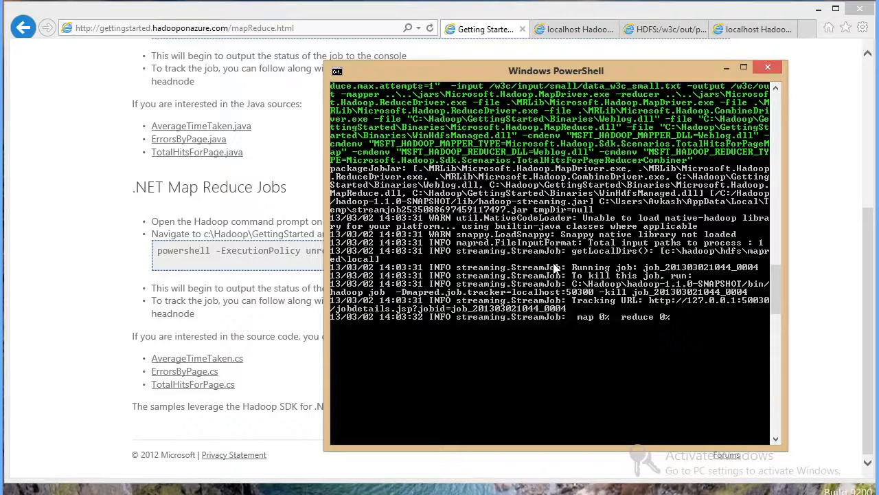
pyautogui.click(124, 189)
pyautogui.scroll(4, 435, 216)
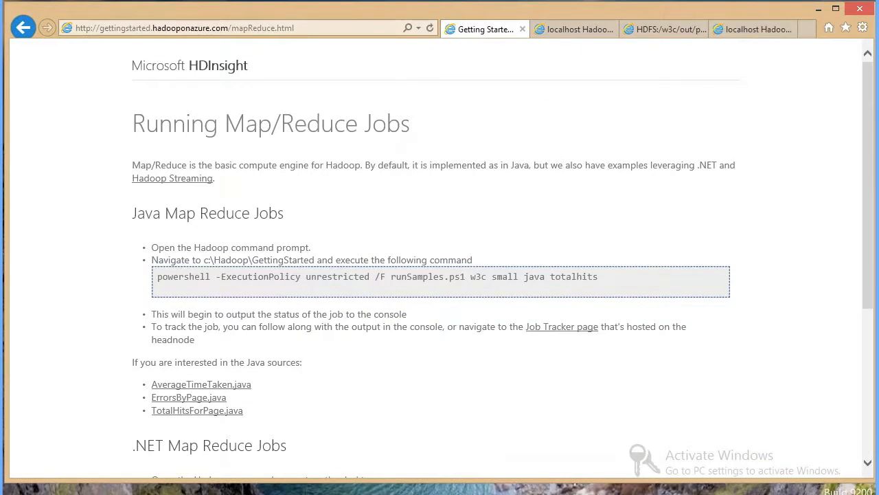
pyautogui.hotkey('alt', 'Tab')
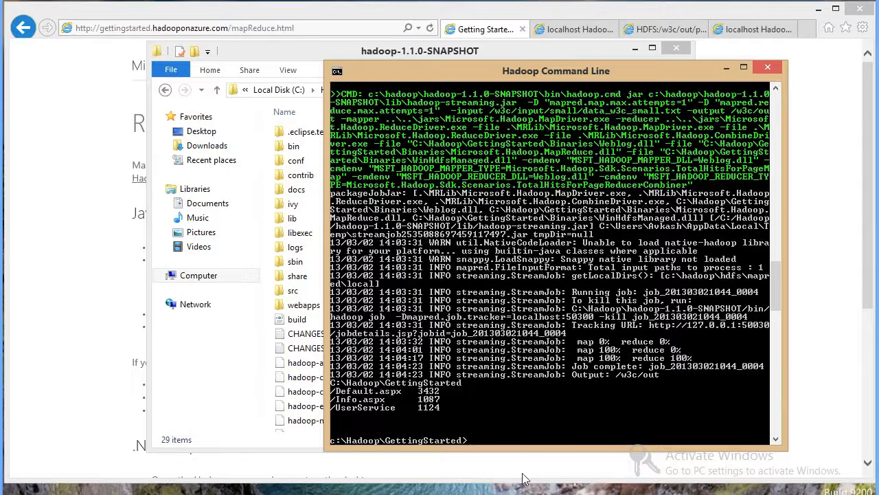
pyautogui.rightClick(523, 425)
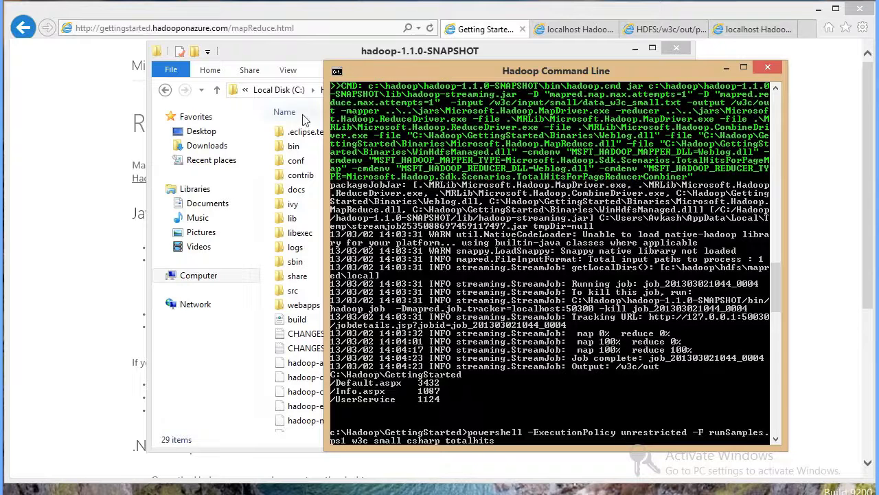
# Open runSamples.ps1 from C:\Hadoop\GettingStarted for editing in Windows PowerShell ISE, and widen the window and its script pane
pyautogui.click(306, 74)
pyautogui.click(334, 90)
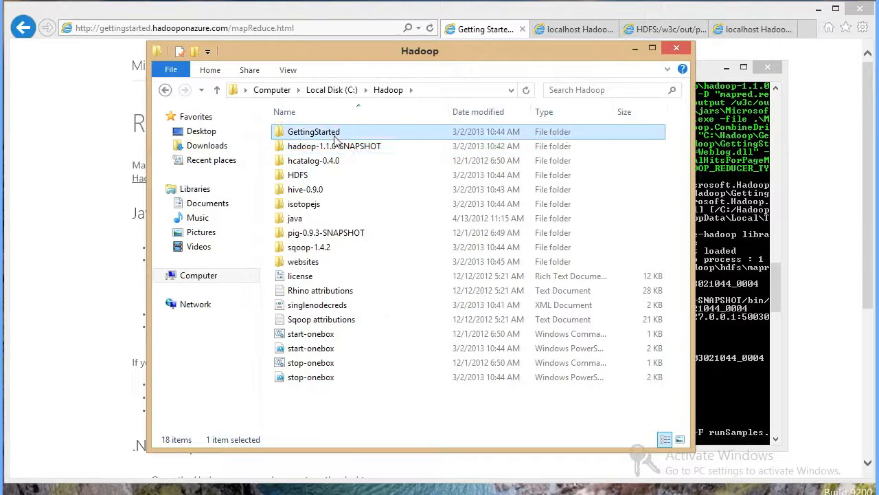
pyautogui.doubleClick(320, 130)
pyautogui.rightClick(334, 322)
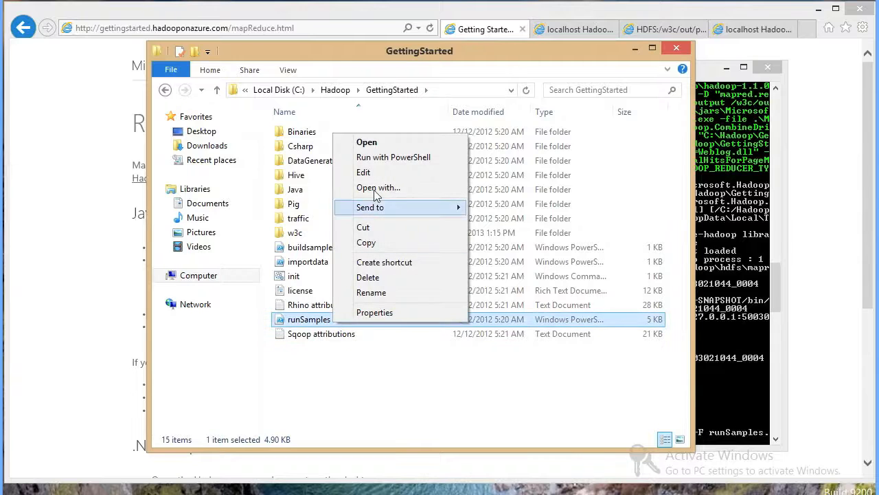
pyautogui.click(364, 173)
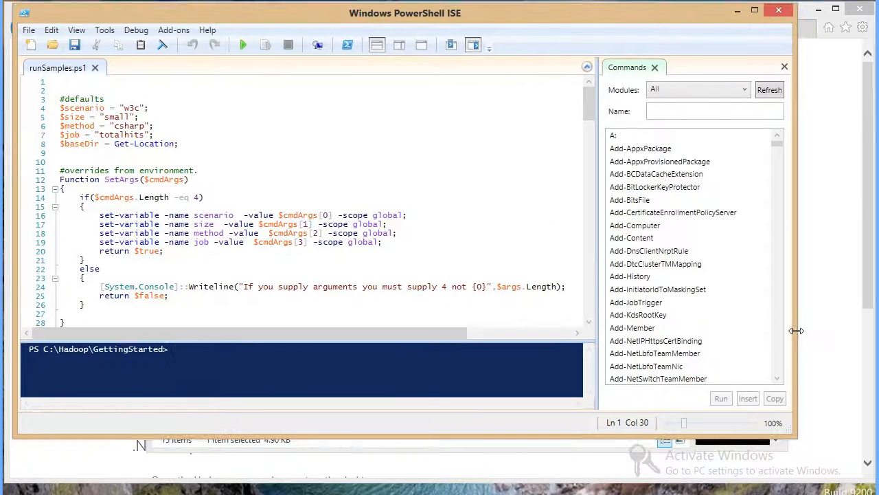
pyautogui.moveTo(797, 329); pyautogui.dragTo(849, 330)
pyautogui.moveTo(637, 240); pyautogui.dragTo(776, 240)
# Examine the script's default settings, argument overrides and w3c variables, including the $w3cout path /w3c/out
pyautogui.click(373, 206)
pyautogui.click(169, 134)
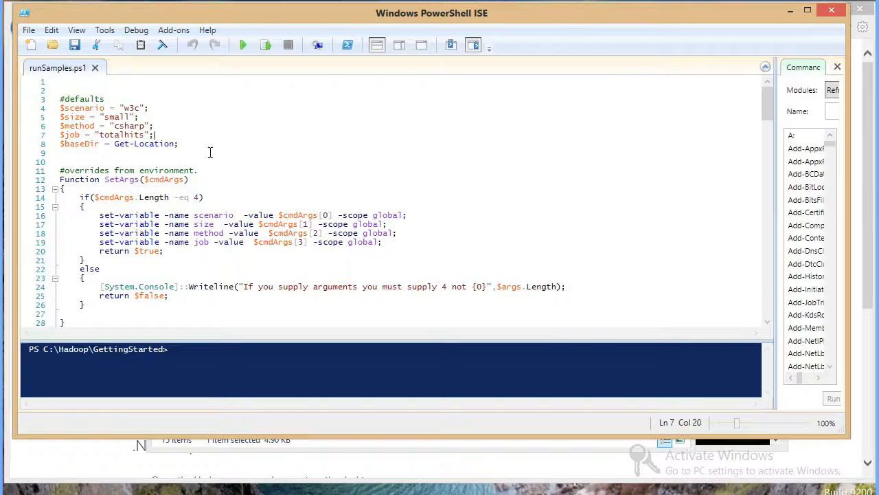
pyautogui.scroll(-5, 239, 202)
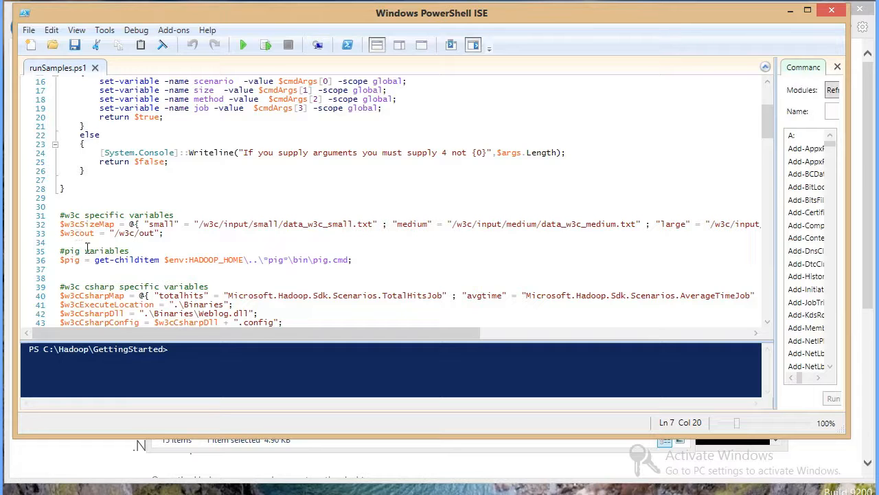
pyautogui.moveTo(160, 233); pyautogui.dragTo(114, 235)
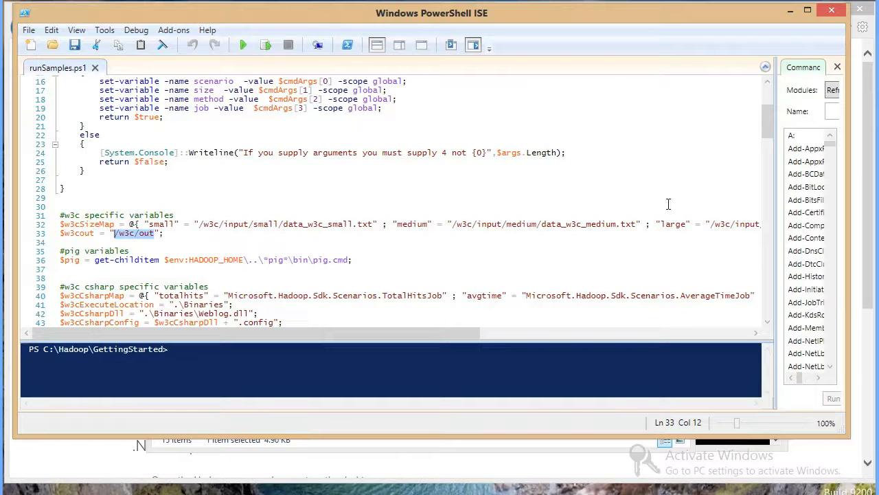
pyautogui.moveTo(411, 333); pyautogui.dragTo(769, 113)
pyautogui.click(133, 87)
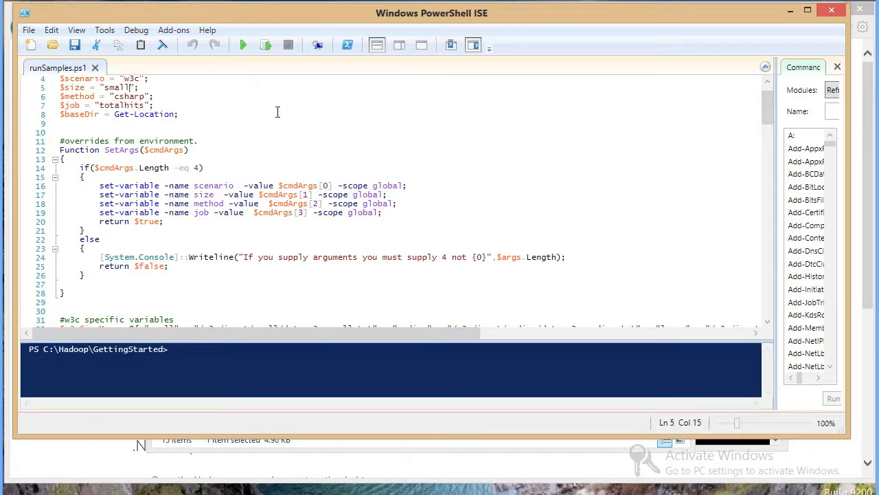
# Examine the script's Hive, Java and C# run functions, highlighting the MRRunner.exe call and the dfs -cat line in RunW3cCsharp
pyautogui.moveTo(771, 113); pyautogui.dragTo(768, 170)
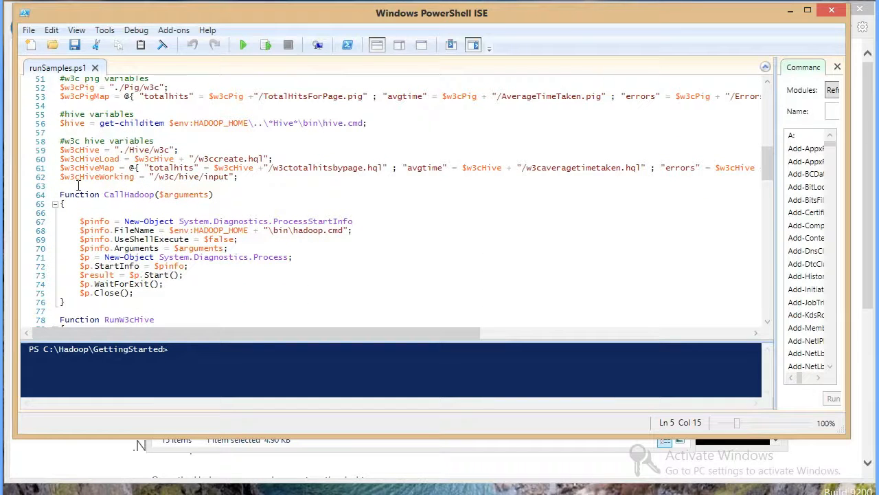
pyautogui.moveTo(770, 157); pyautogui.dragTo(764, 195)
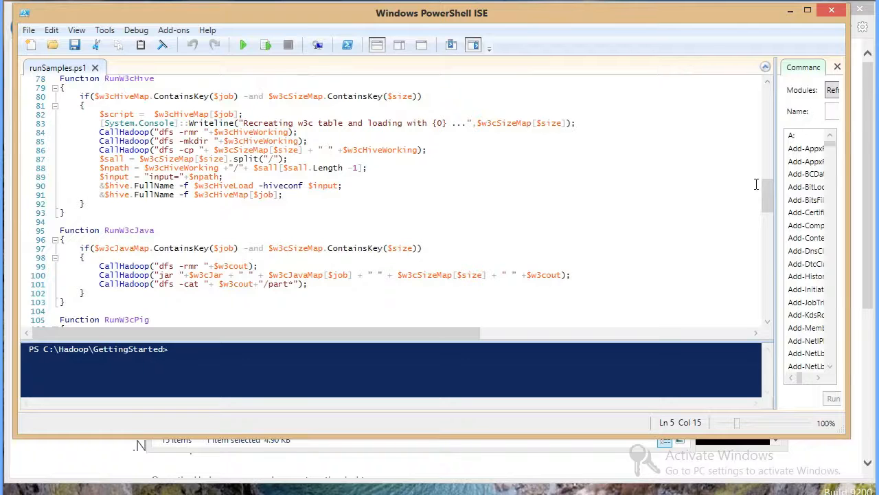
pyautogui.moveTo(768, 189); pyautogui.dragTo(771, 231)
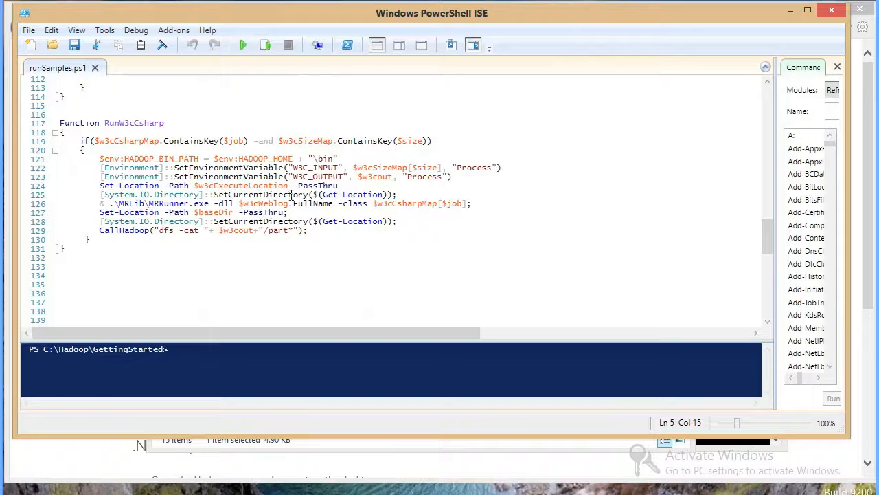
pyautogui.moveTo(214, 204); pyautogui.dragTo(110, 204)
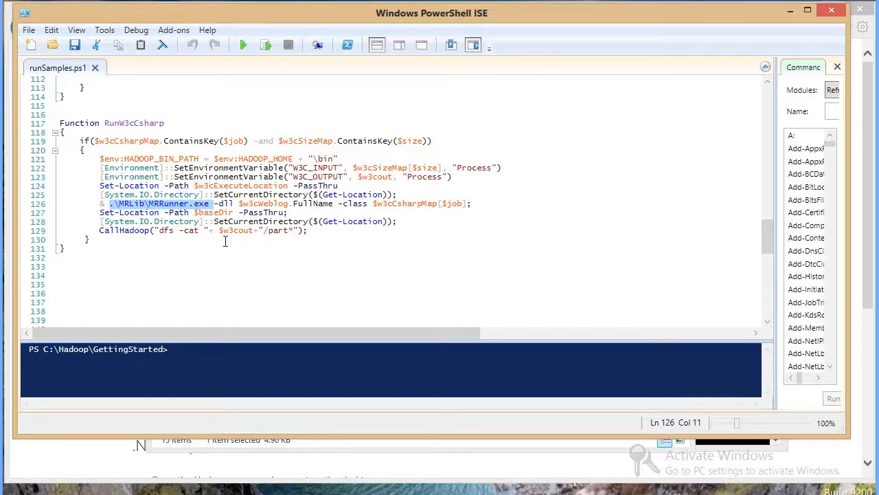
pyautogui.moveTo(99, 231); pyautogui.dragTo(308, 231)
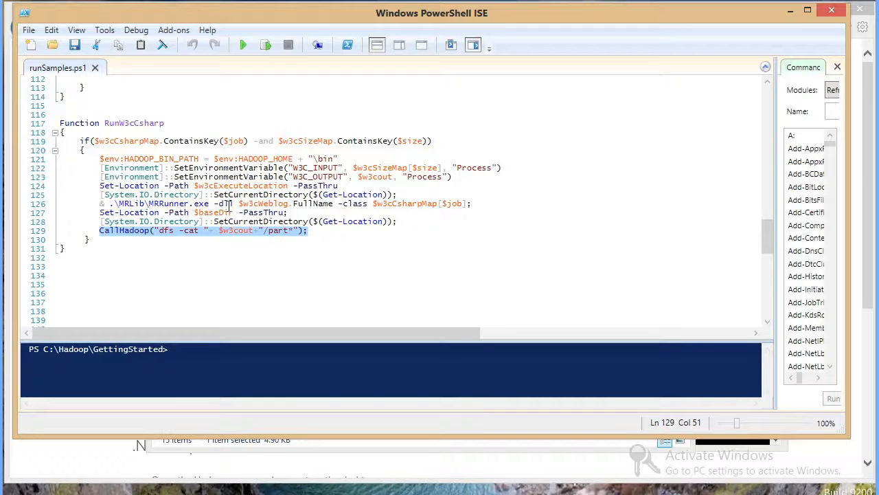
# Switch to the browser's HDFS page and reload the /w3c/out directory listing to check the C# job's output files
pyautogui.click(110, 469)
pyautogui.click(666, 29)
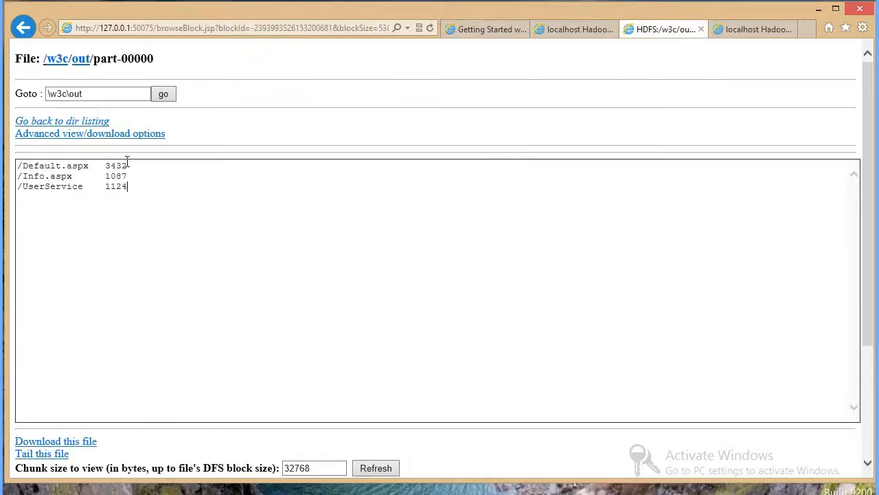
pyautogui.click(57, 59)
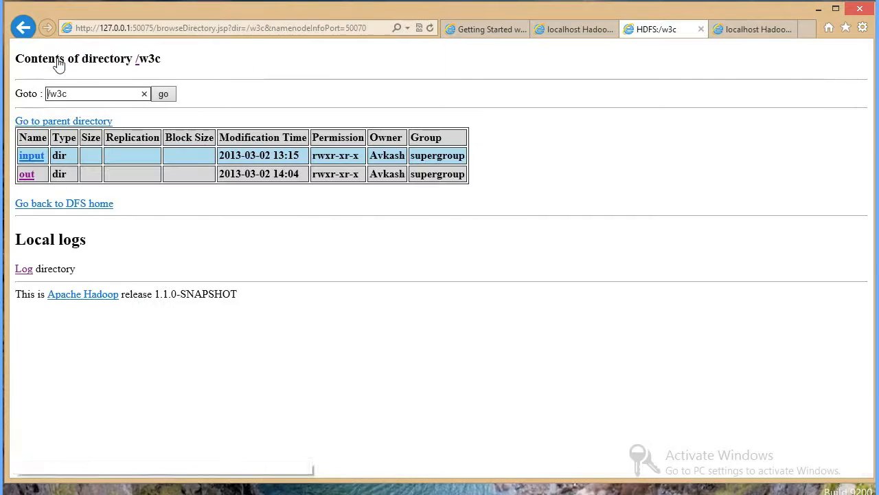
pyautogui.click(27, 176)
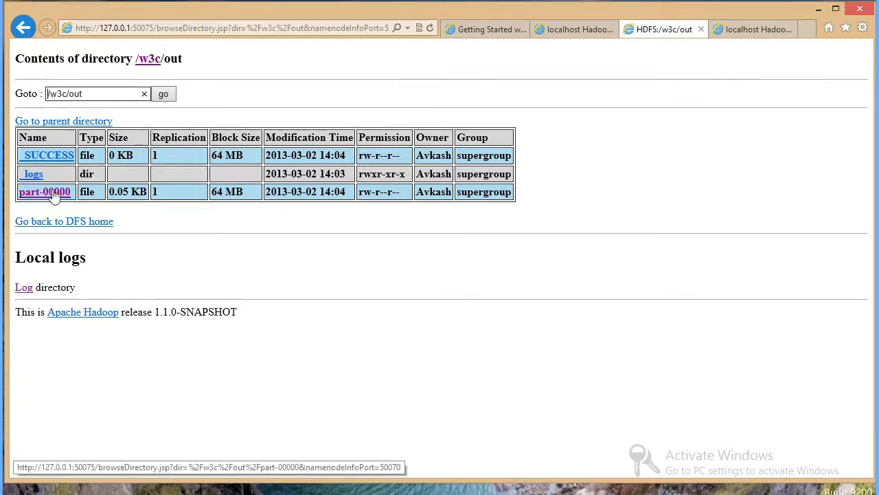
# Minimize the browser and close Windows PowerShell ISE with the runSamples.ps1 script
pyautogui.click(818, 9)
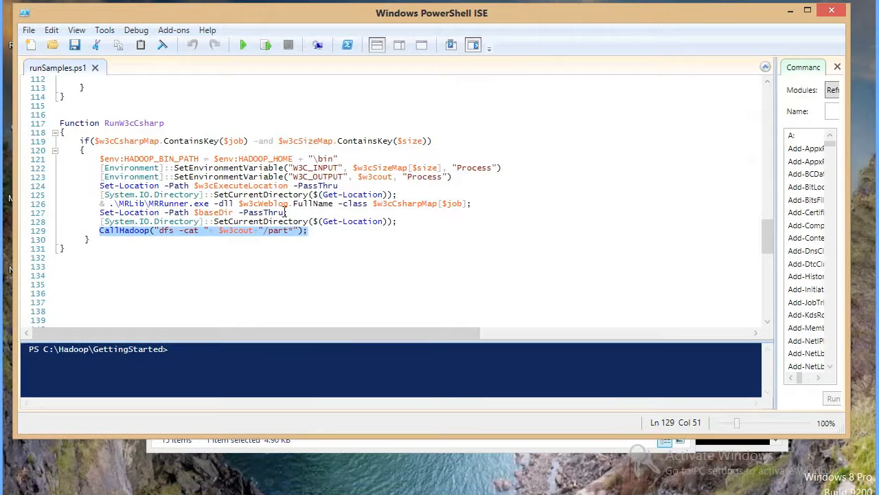
pyautogui.click(524, 251)
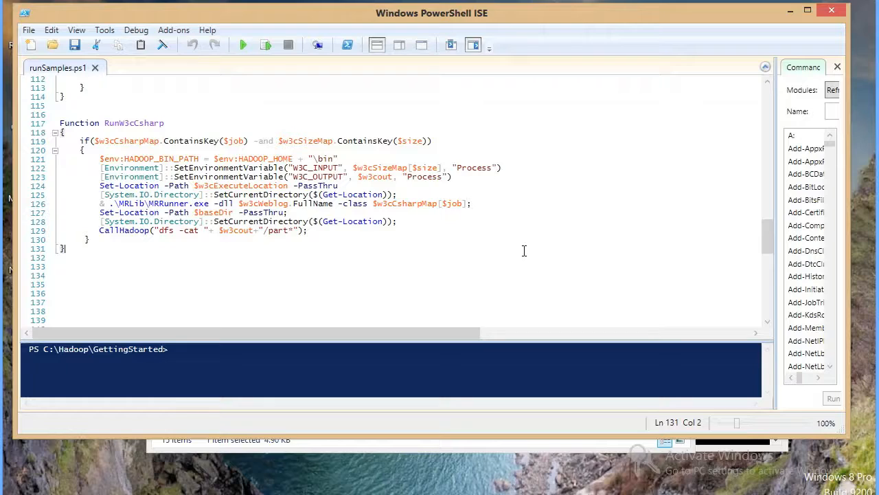
pyautogui.click(830, 13)
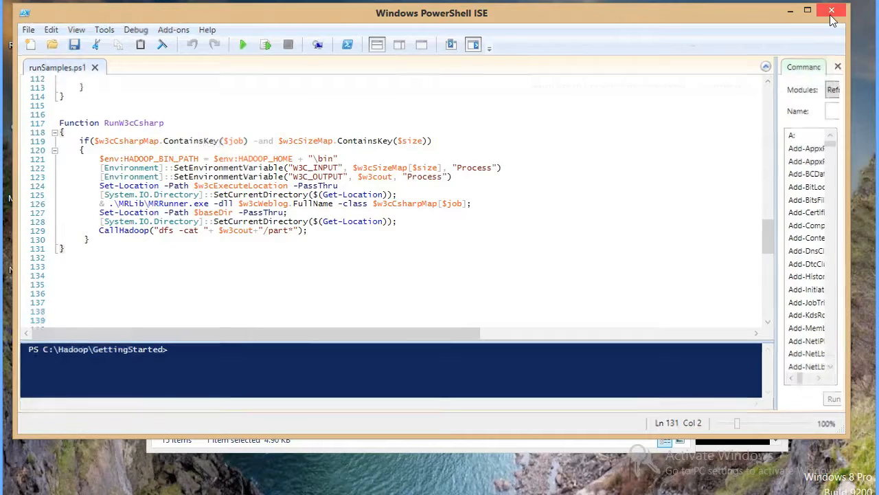
# Minimize the GettingStarted folder window, switch to the browser and open the Run Pig Jobs page from the Getting Started page
pyautogui.click(492, 408)
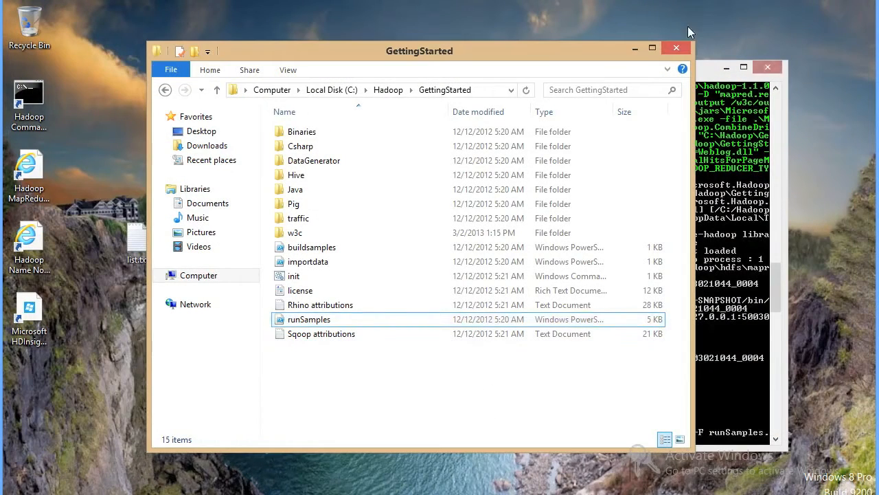
pyautogui.click(636, 47)
pyautogui.hotkey('alt', 'Tab')
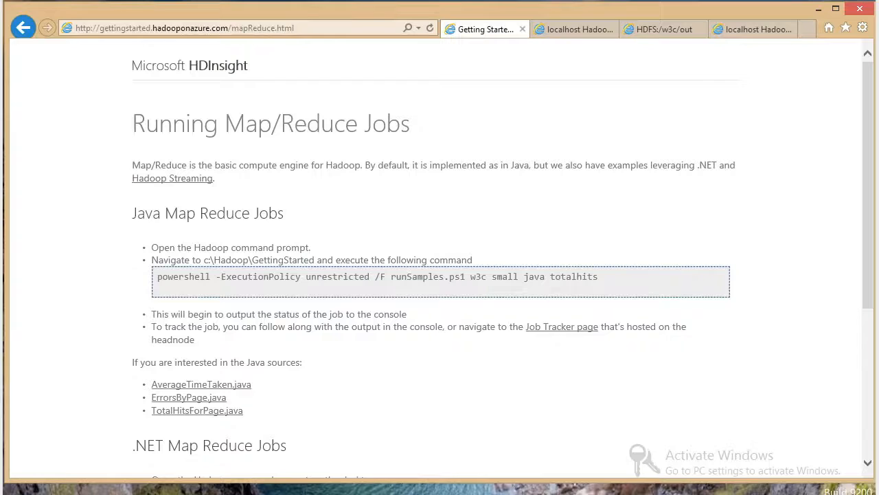
pyautogui.click(25, 29)
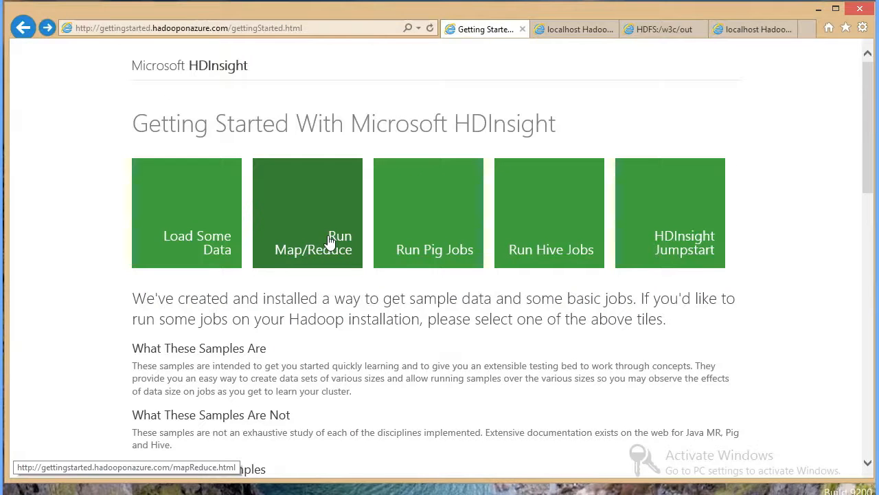
pyautogui.click(419, 247)
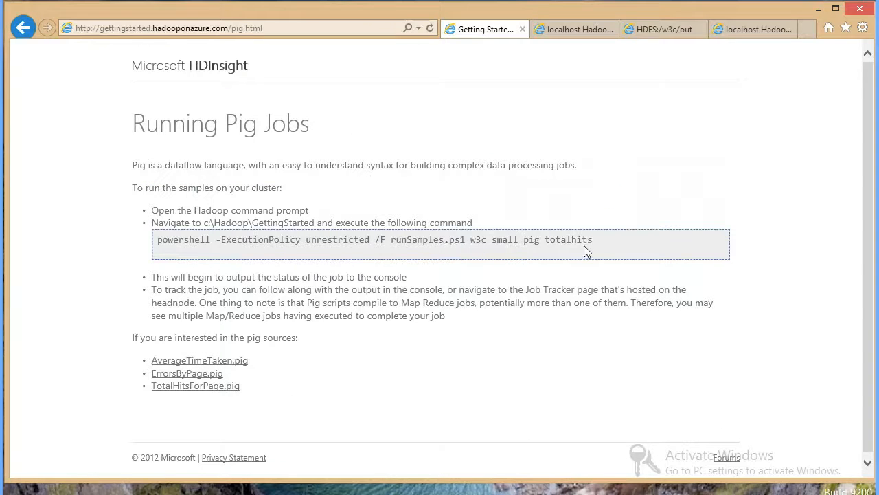
# Open the Run Hive Jobs page and examine its totalhits command, job notes and hive source list
pyautogui.click(23, 27)
pyautogui.click(539, 232)
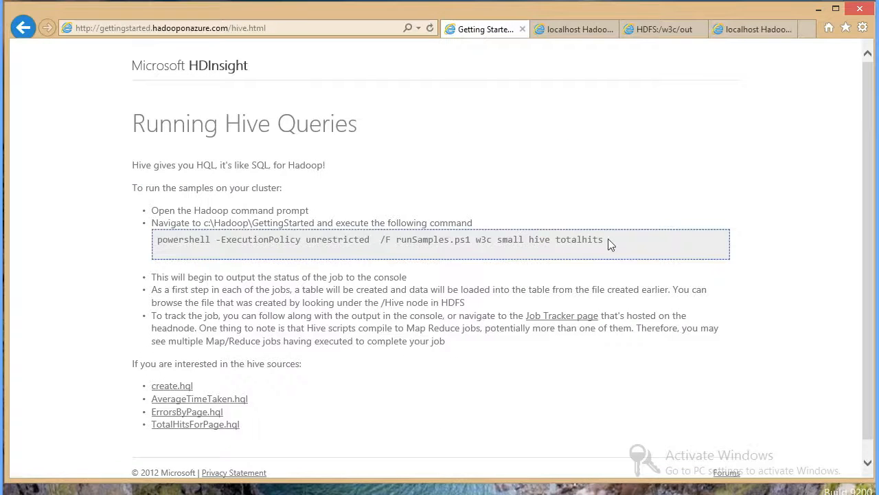
pyautogui.moveTo(556, 243); pyautogui.dragTo(555, 242)
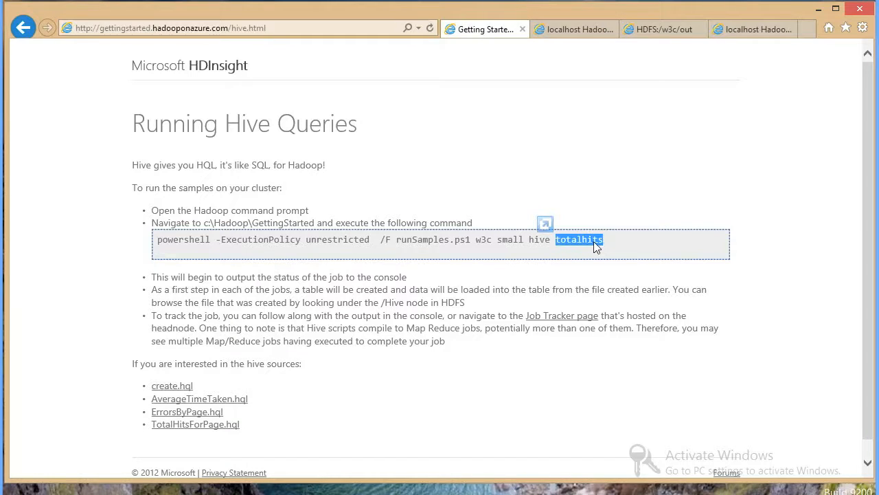
pyautogui.click(467, 382)
pyautogui.scroll(-1, 467, 382)
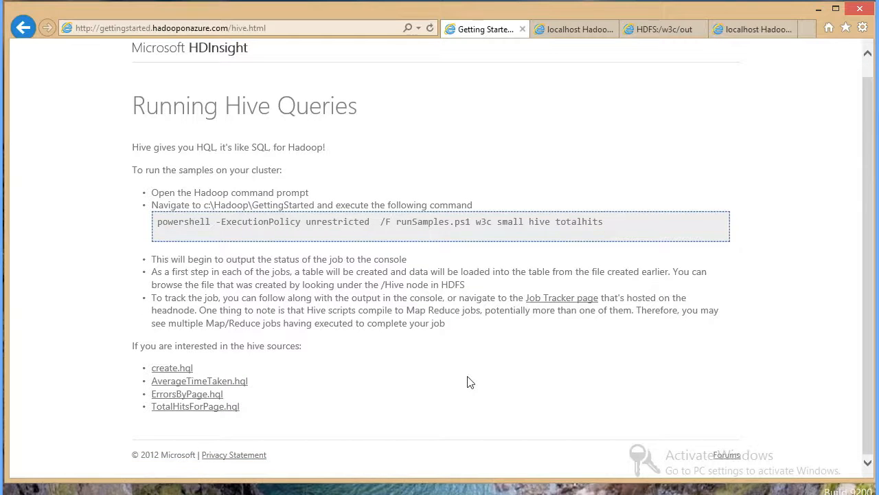
pyautogui.scroll(1, 440, 374)
# Return to the Getting Started page and examine the three job types: totalhits, avgtime and errors
pyautogui.click(23, 28)
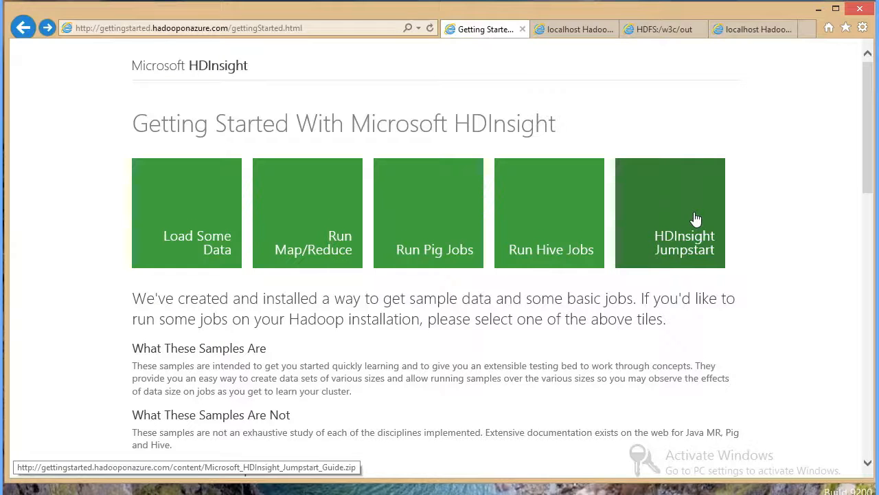
pyautogui.scroll(-7, 799, 253)
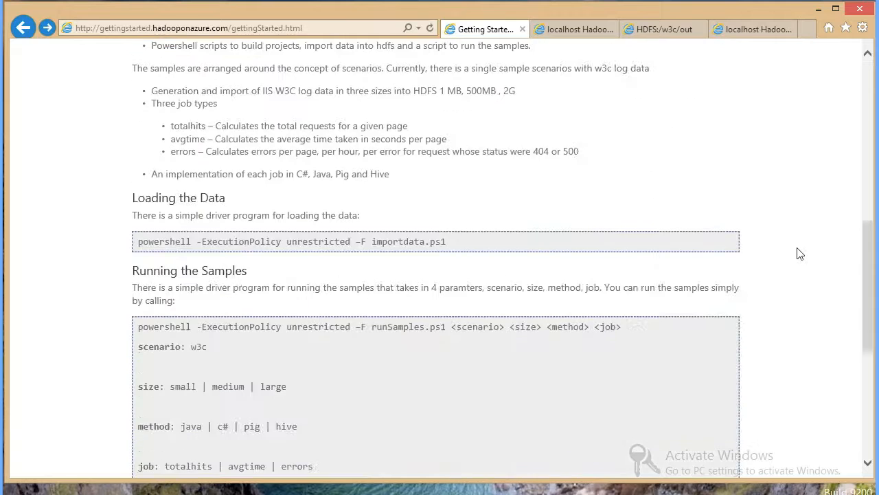
pyautogui.scroll(2, 799, 253)
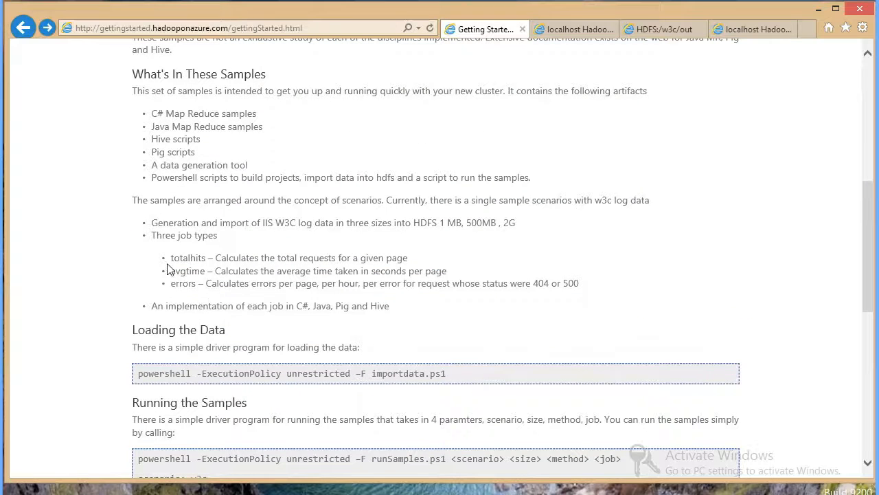
pyautogui.moveTo(184, 260); pyautogui.dragTo(206, 283)
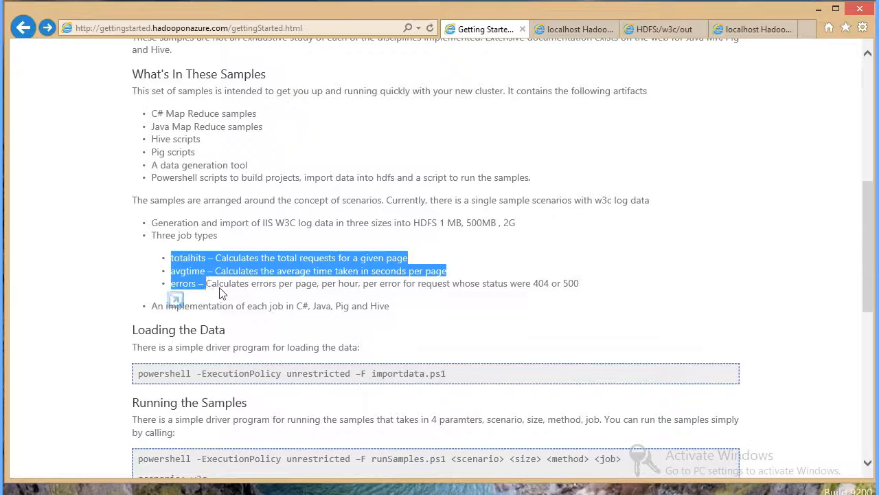
pyautogui.click(191, 281)
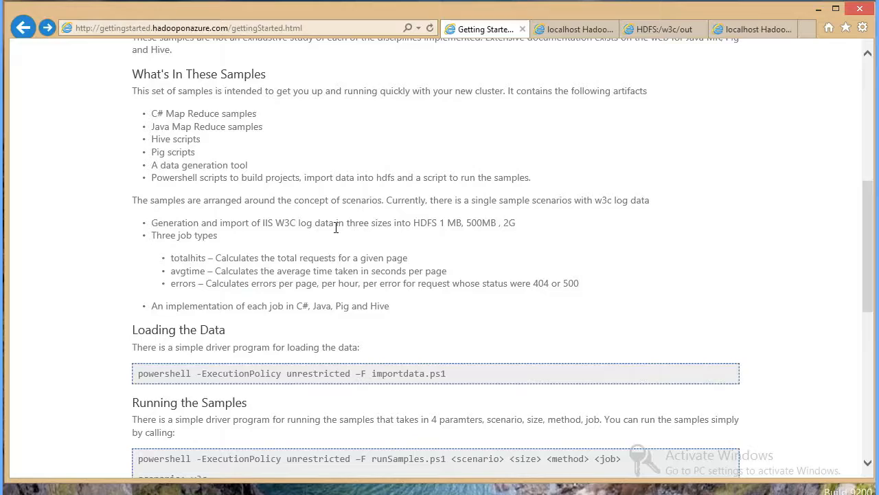
# Examine the Building the Samples section, highlighting the set PATH command for msbuild, and return to the HDInsight start page
pyautogui.scroll(-2, 336, 232)
pyautogui.scroll(-5, 337, 233)
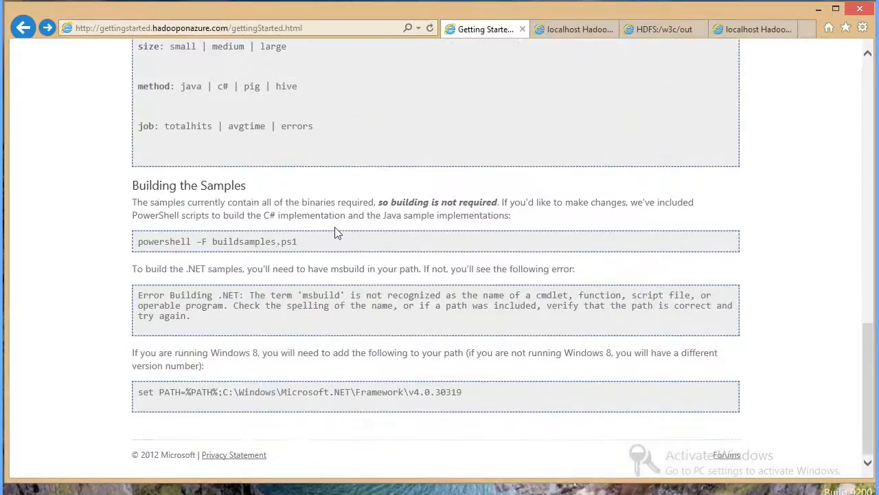
pyautogui.scroll(13, 337, 232)
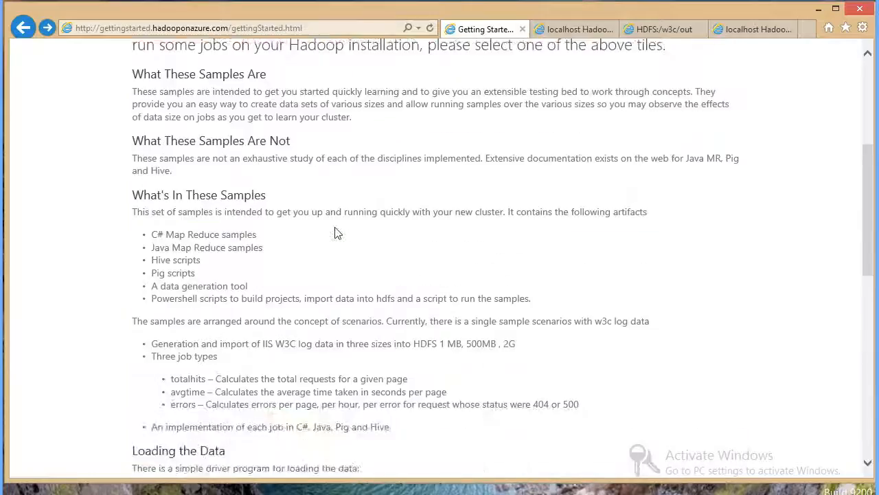
pyautogui.scroll(-9, 336, 232)
pyautogui.scroll(-5, 336, 232)
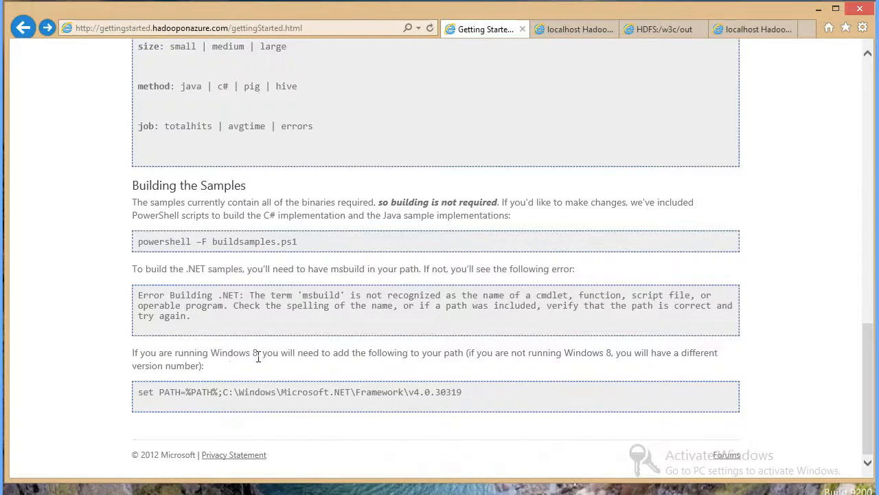
pyautogui.moveTo(462, 392); pyautogui.dragTo(138, 401)
pyautogui.click(351, 349)
pyautogui.scroll(15, 348, 349)
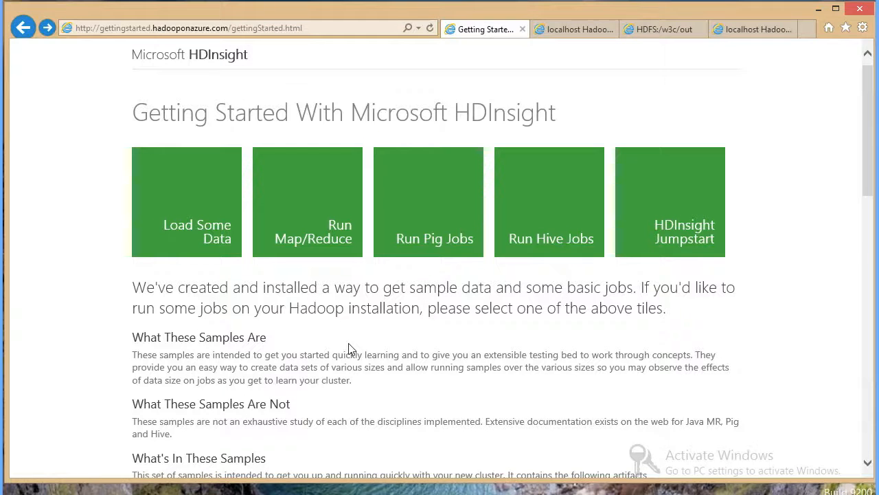
pyautogui.click(23, 28)
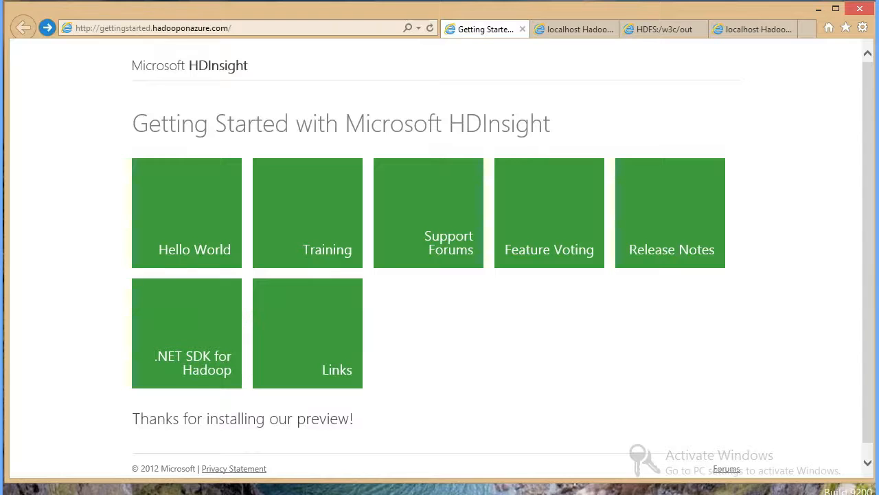
# Switch to the Hadoop Command Line and clear its screen with cls
pyautogui.click(148, 467)
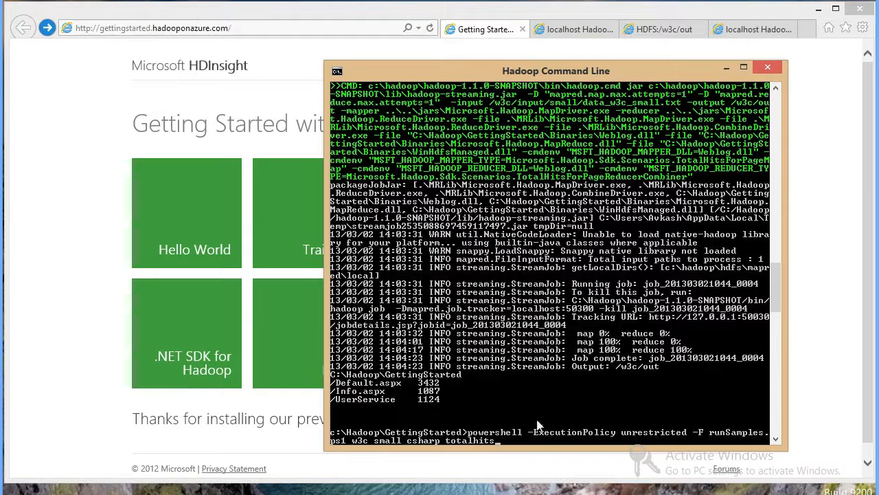
pyautogui.press('Up')
pyautogui.press('Up')
pyautogui.press('Up')
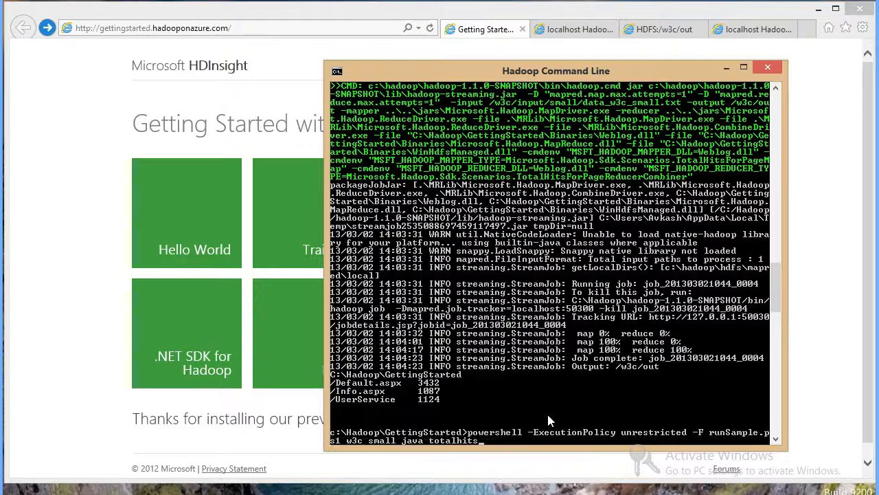
pyautogui.press('Return')
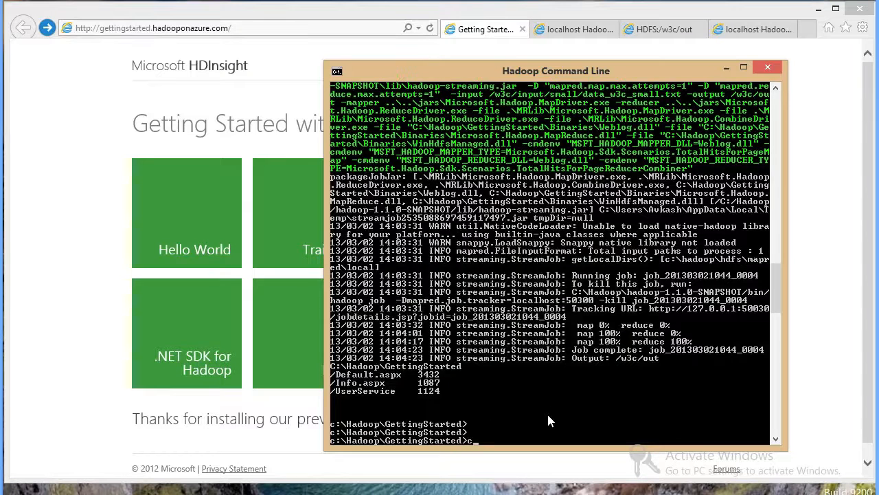
pyautogui.write('cls')
pyautogui.press('Return')
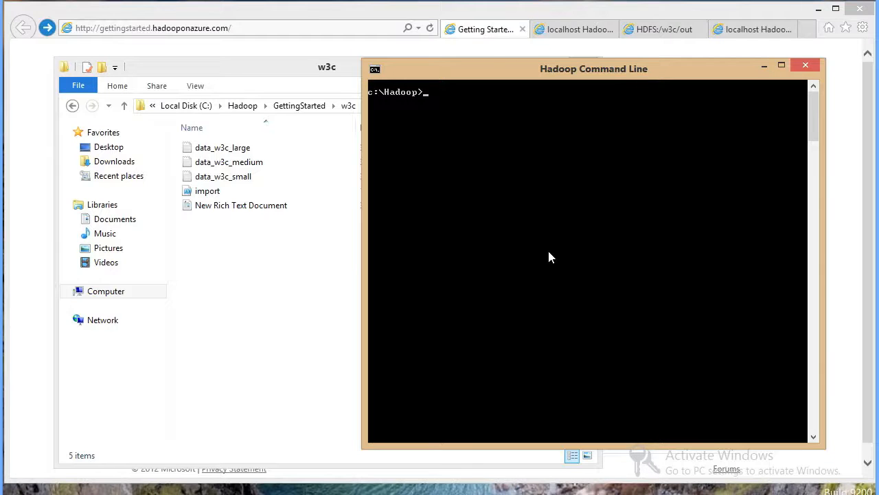
# Copy C:\Hadoop\GettingStarted\w3c\data_w3c_small.txt to the user's HDFS folder as small.txt with hadoop fs -copyFromLocal, and list that folder
pyautogui.press('BackSpace')
pyautogui.press('BackSpace')
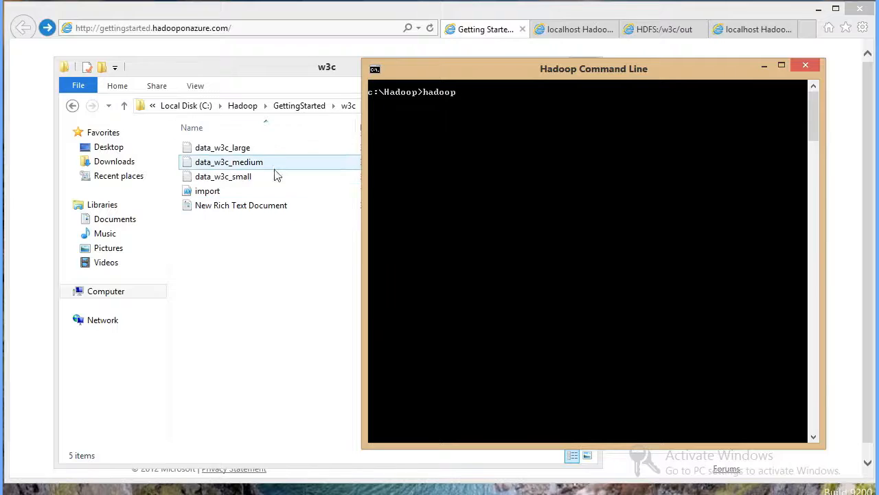
pyautogui.write('p ')
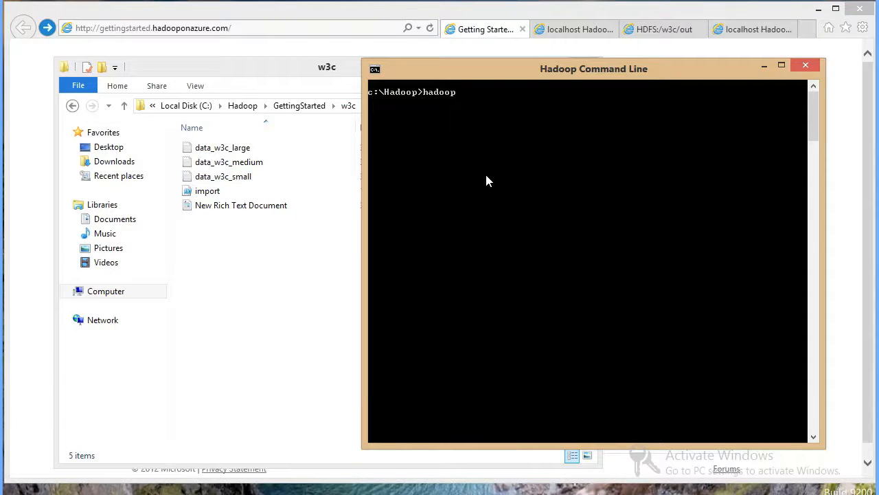
pyautogui.write('fs ')
pyautogui.write('-copyFrom')
pyautogui.write('Local C')
pyautogui.write(':\\')
pyautogui.write('Hadoop\\Gettin')
pyautogui.write('g')
pyautogui.press('Tab')
pyautogui.write('\\')
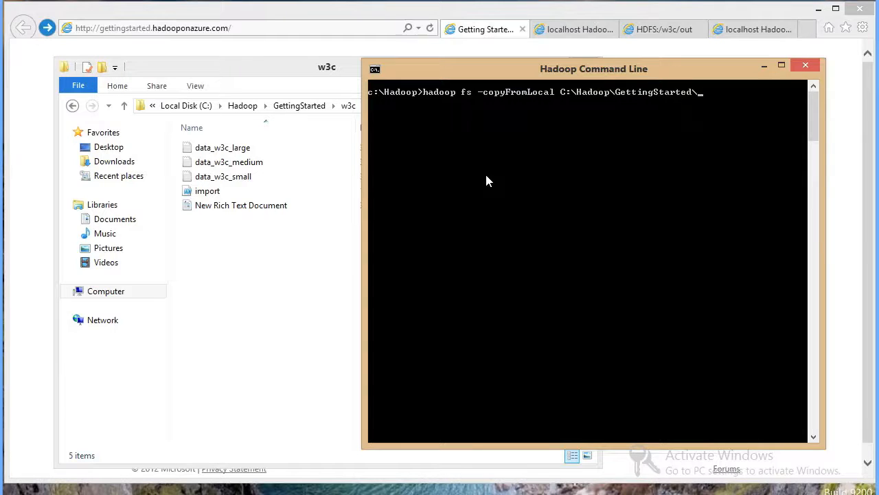
pyautogui.write('w3c\\')
pyautogui.press('Tab')
pyautogui.press('Tab')
pyautogui.press('Tab')
pyautogui.write('/user/')
pyautogui.write('Avkash/')
pyautogui.write('small')
pyautogui.write('.txt')
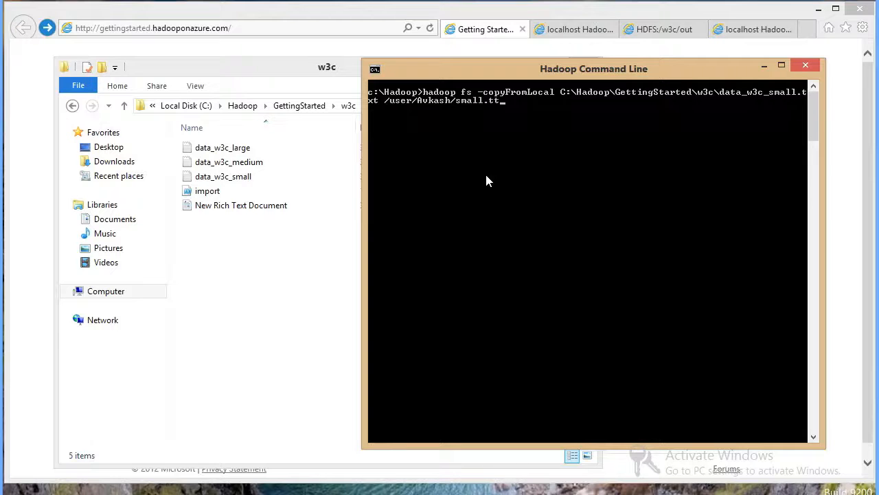
pyautogui.press('Return')
pyautogui.write('hadoop fs -ls /user/Avkash')
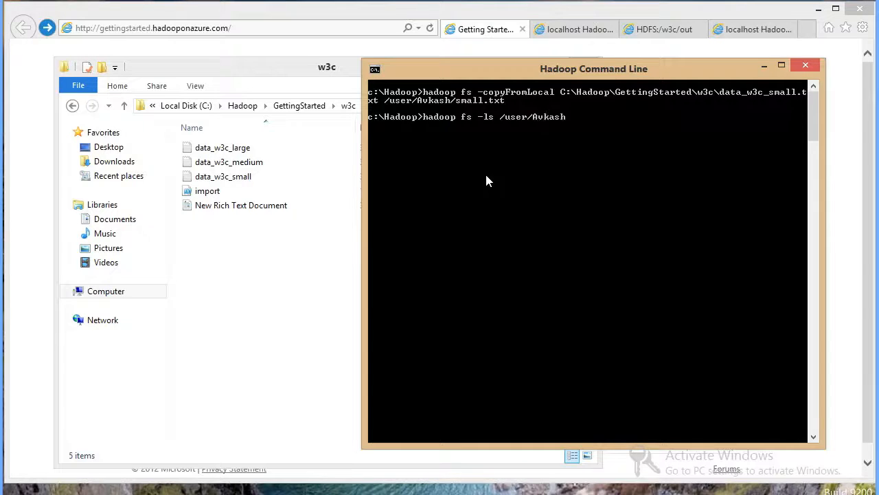
pyautogui.press('Return')
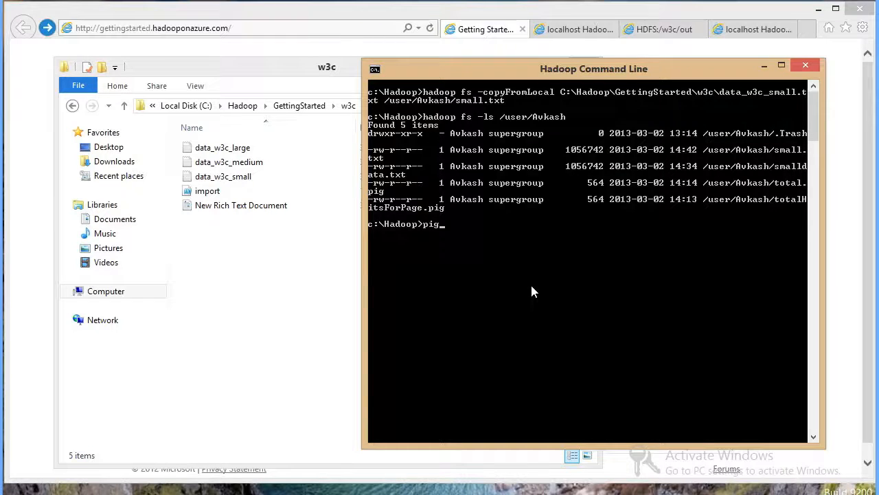
# Start the Pig shell and list the HDFS home files from it with fs -ls
pyautogui.press('Return')
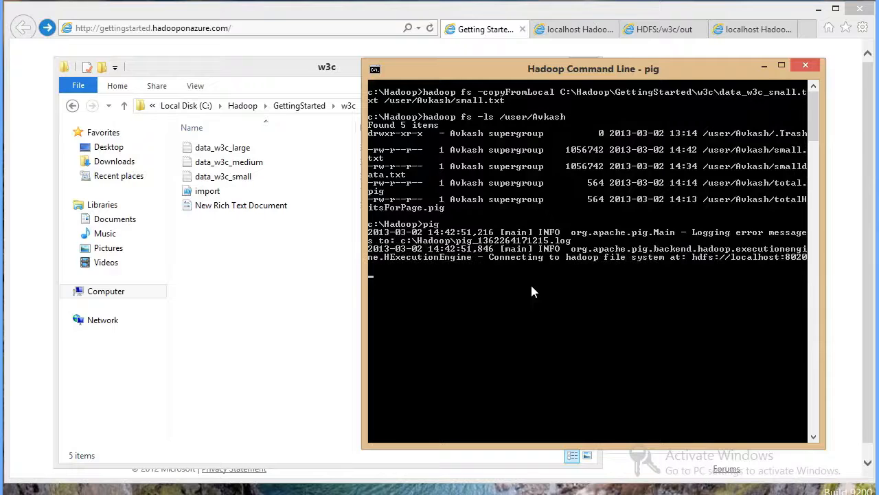
pyautogui.press('Return')
pyautogui.press('Return')
pyautogui.write('fs -ls')
pyautogui.press('Return')
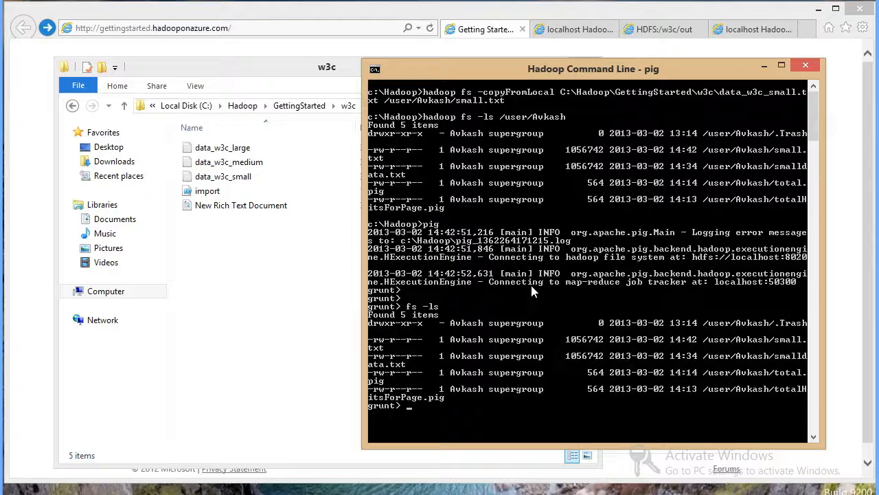
# Load 'small.txt' as A in Pig, limit it to 10 records as B, and dump B
pyautogui.write("A = LOAD 'small.txt' ;")
pyautogui.press('Return')
pyautogui.write('B = LIMIT a')
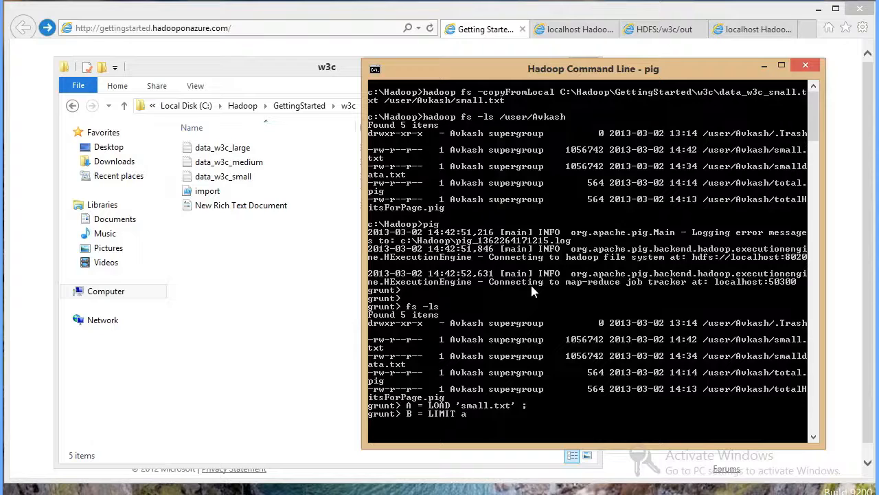
pyautogui.press('BackSpace')
pyautogui.write('A 10;')
pyautogui.press('Return')
pyautogui.write('dump B;')
pyautogui.press('Return')
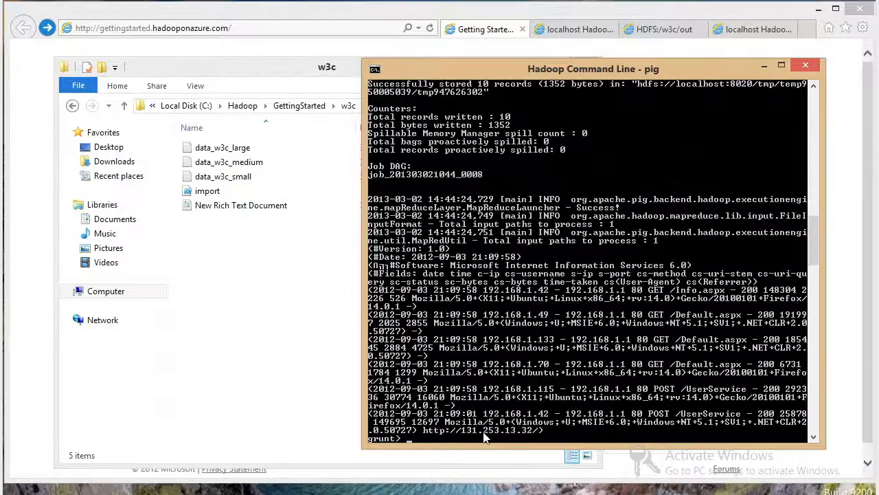
# List the HDFS files again from the Pig shell and print the total.pig script with fs -cat
pyautogui.moveTo(588, 71); pyautogui.dragTo(512, 65)
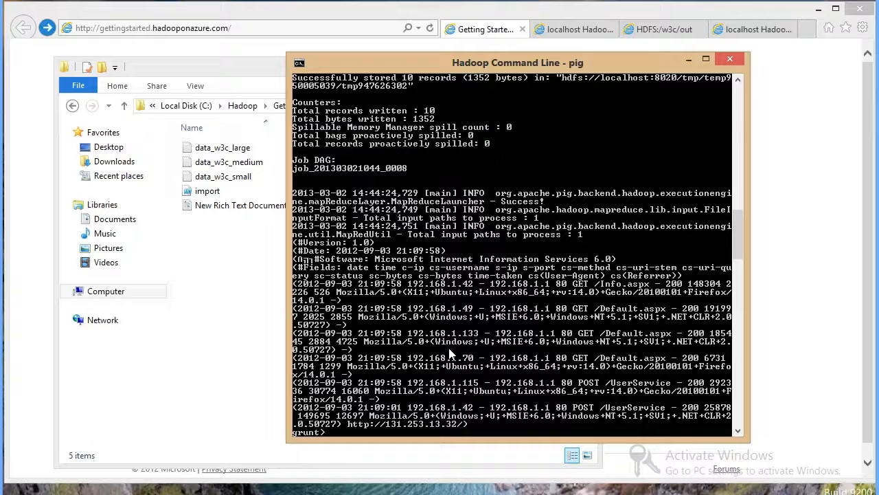
pyautogui.moveTo(740, 234)
pyautogui.mouseDown()
pyautogui.moveTo(741, 259)
pyautogui.moveTo(736, 234)
pyautogui.moveTo(736, 244)
pyautogui.mouseUp()
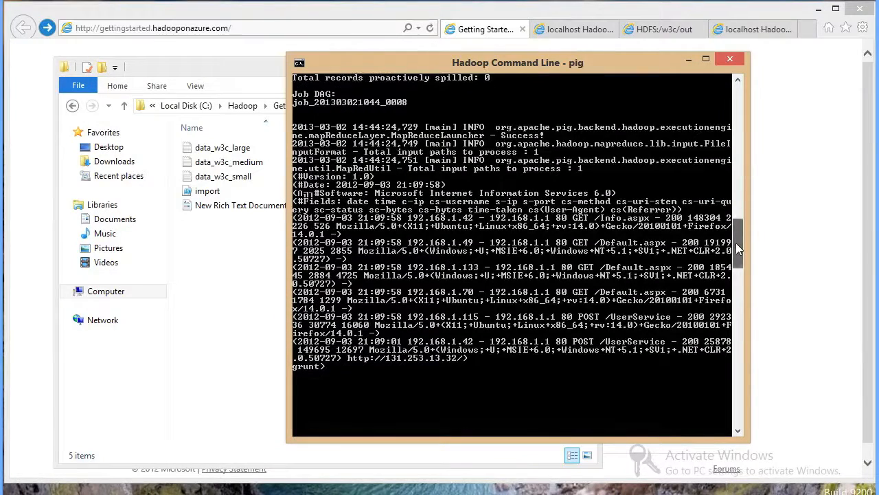
pyautogui.write('fs -ls')
pyautogui.press('Return')
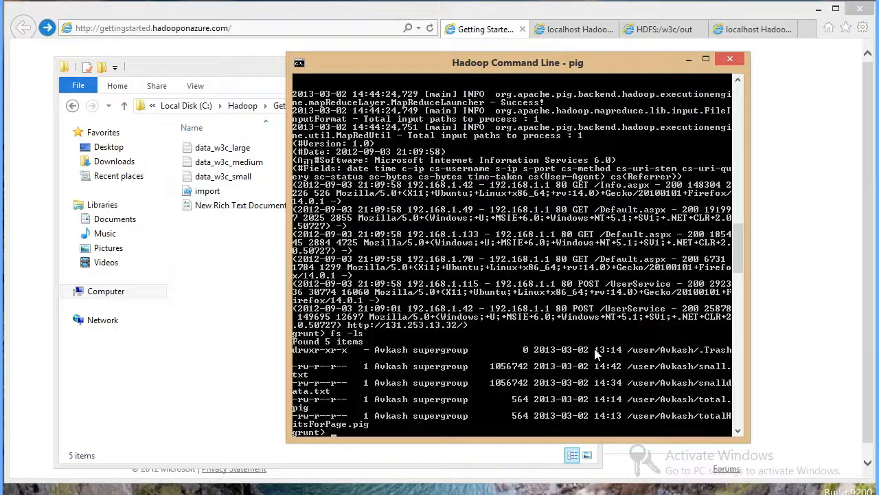
pyautogui.write('fs -cattotal')
pyautogui.press('BackSpace')
pyautogui.press('BackSpace')
pyautogui.press('BackSpace')
pyautogui.press('BackSpace')
pyautogui.press('BackSpace')
pyautogui.write('total.pig')
pyautogui.press('Return')
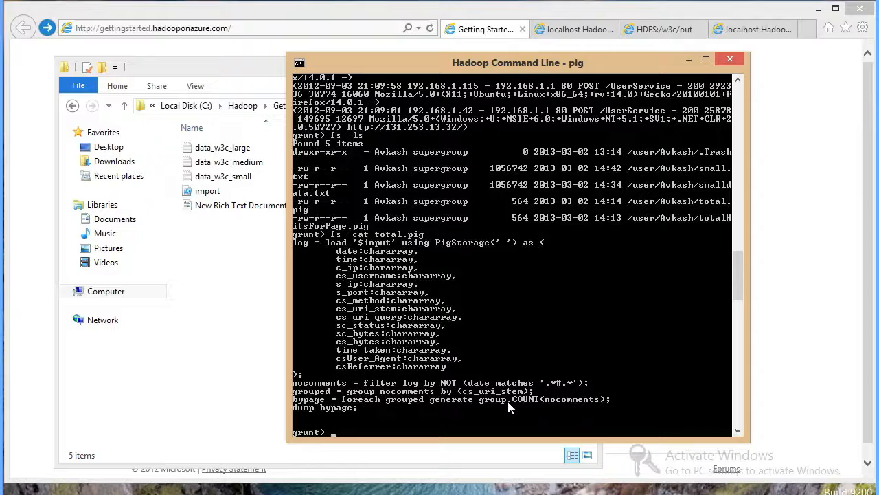
# Quit the Pig shell with quit, then clear the console with cls and close the Hadoop Command Line window
pyautogui.write('quit')
pyautogui.press('Return')
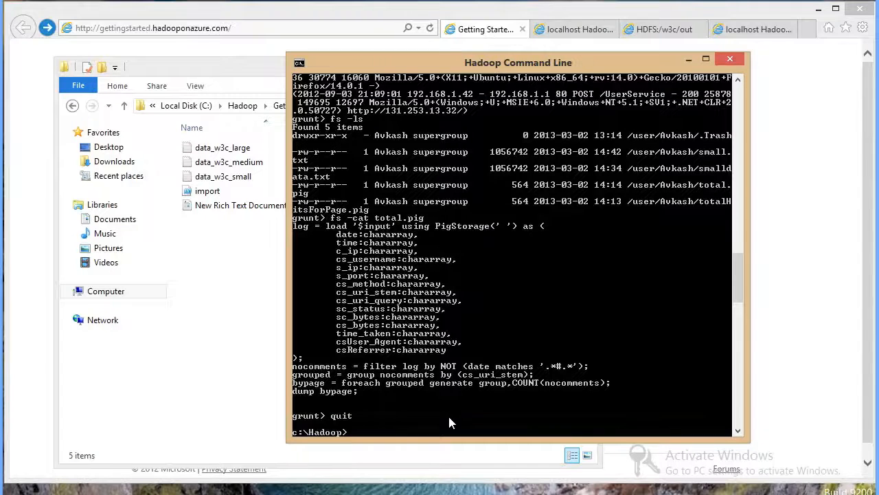
pyautogui.press('Return')
pyautogui.write('cls')
pyautogui.press('Return')
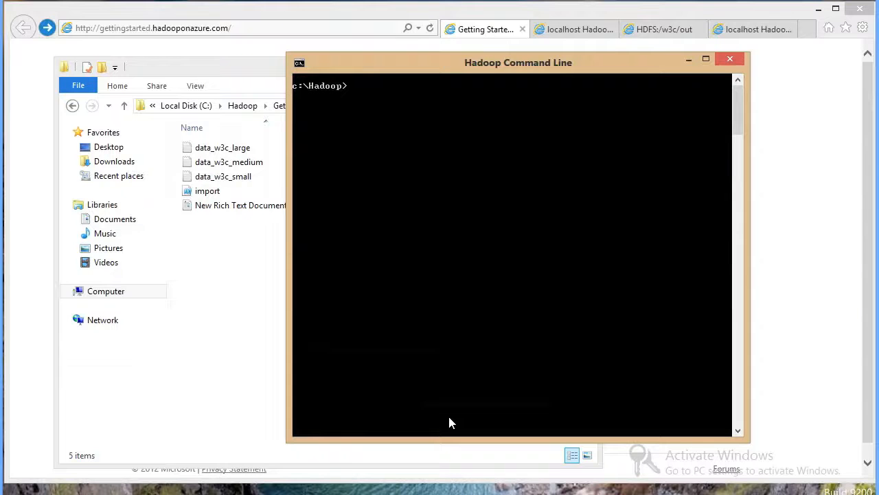
pyautogui.click(730, 59)
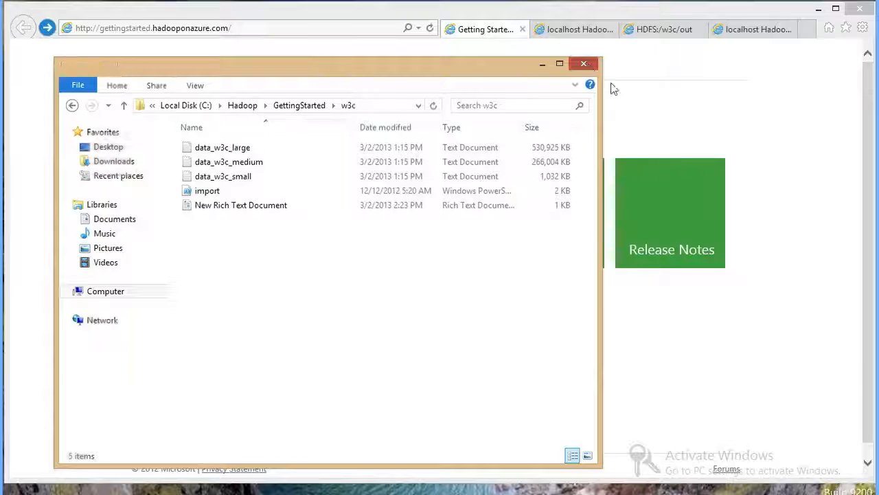
# Return to the Getting Started with Microsoft HDInsight page, open .NET SDK for Hadoop and read through its CodePlex home page
pyautogui.click(614, 87)
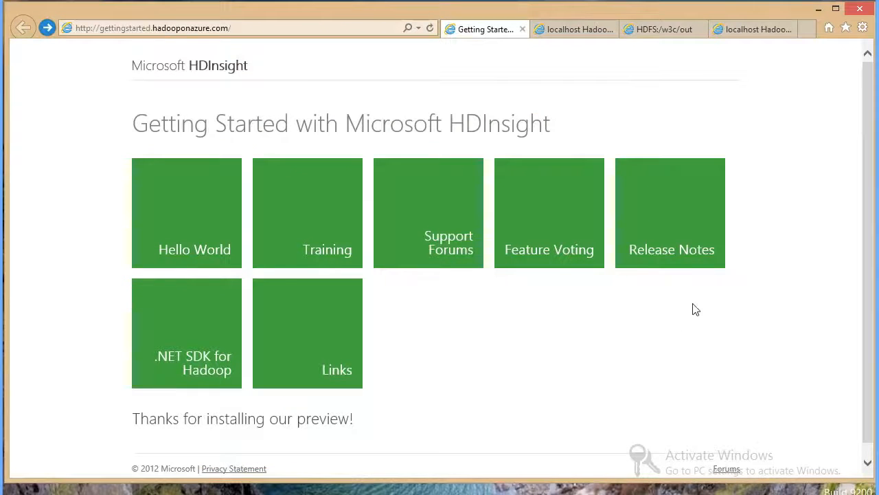
pyautogui.click(205, 357)
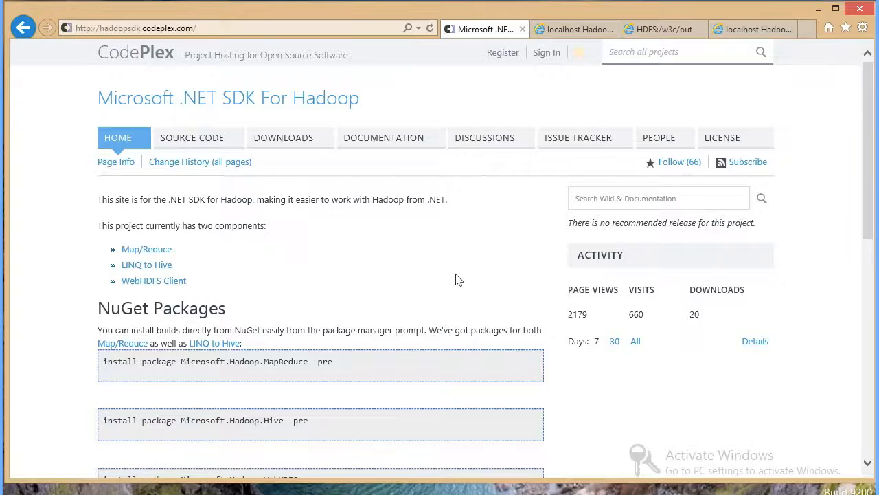
pyautogui.scroll(-3, 457, 279)
pyautogui.scroll(-6, 490, 273)
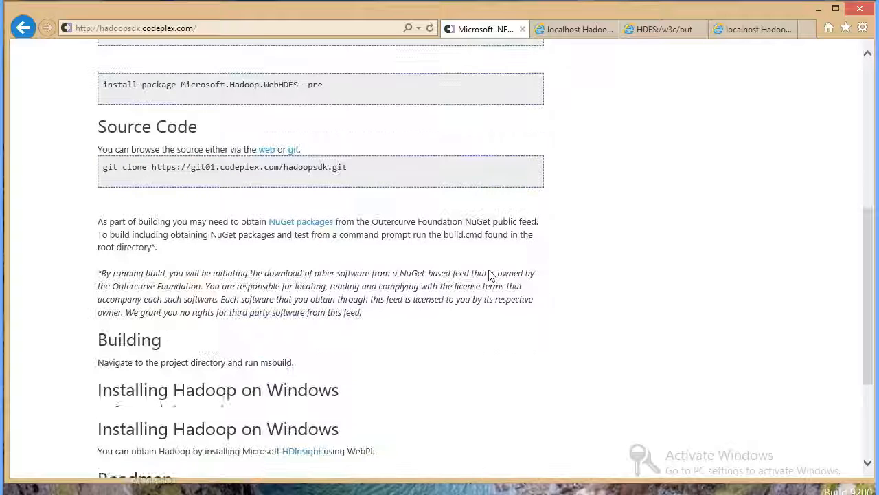
pyautogui.scroll(-5, 491, 273)
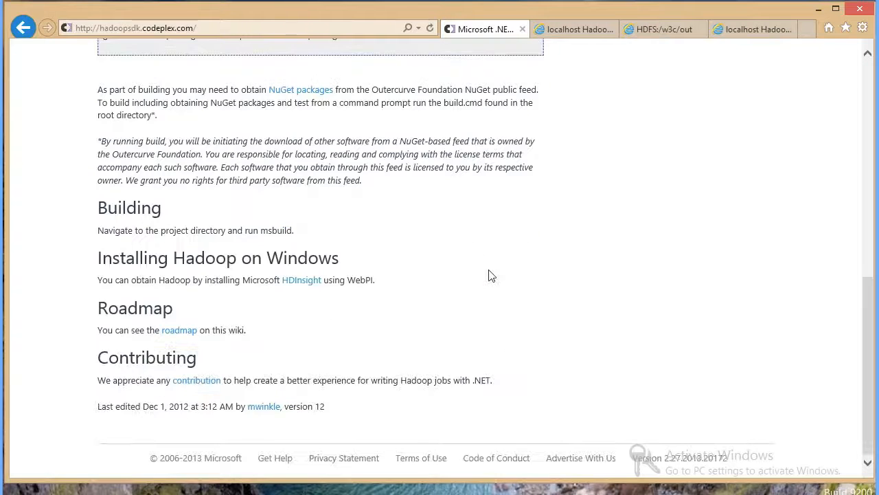
pyautogui.scroll(15, 491, 274)
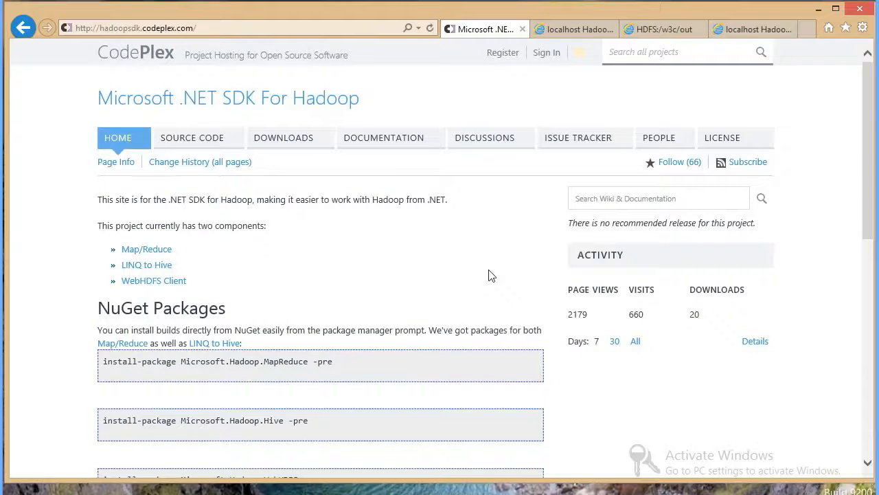
# Close the HDFS:/w3c/out page and the job tracker's completed jobs page, returning to the Microsoft .NET SDK For Hadoop page
pyautogui.click(665, 29)
pyautogui.click(701, 29)
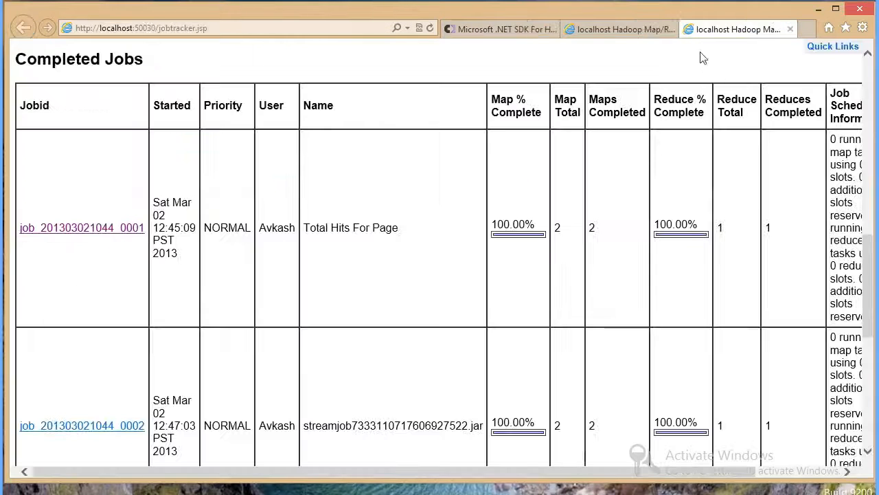
pyautogui.click(791, 30)
pyautogui.click(529, 29)
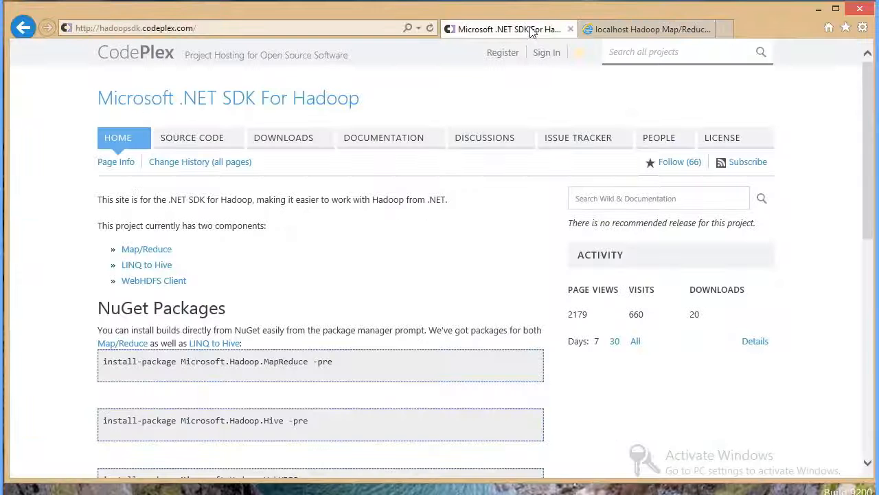